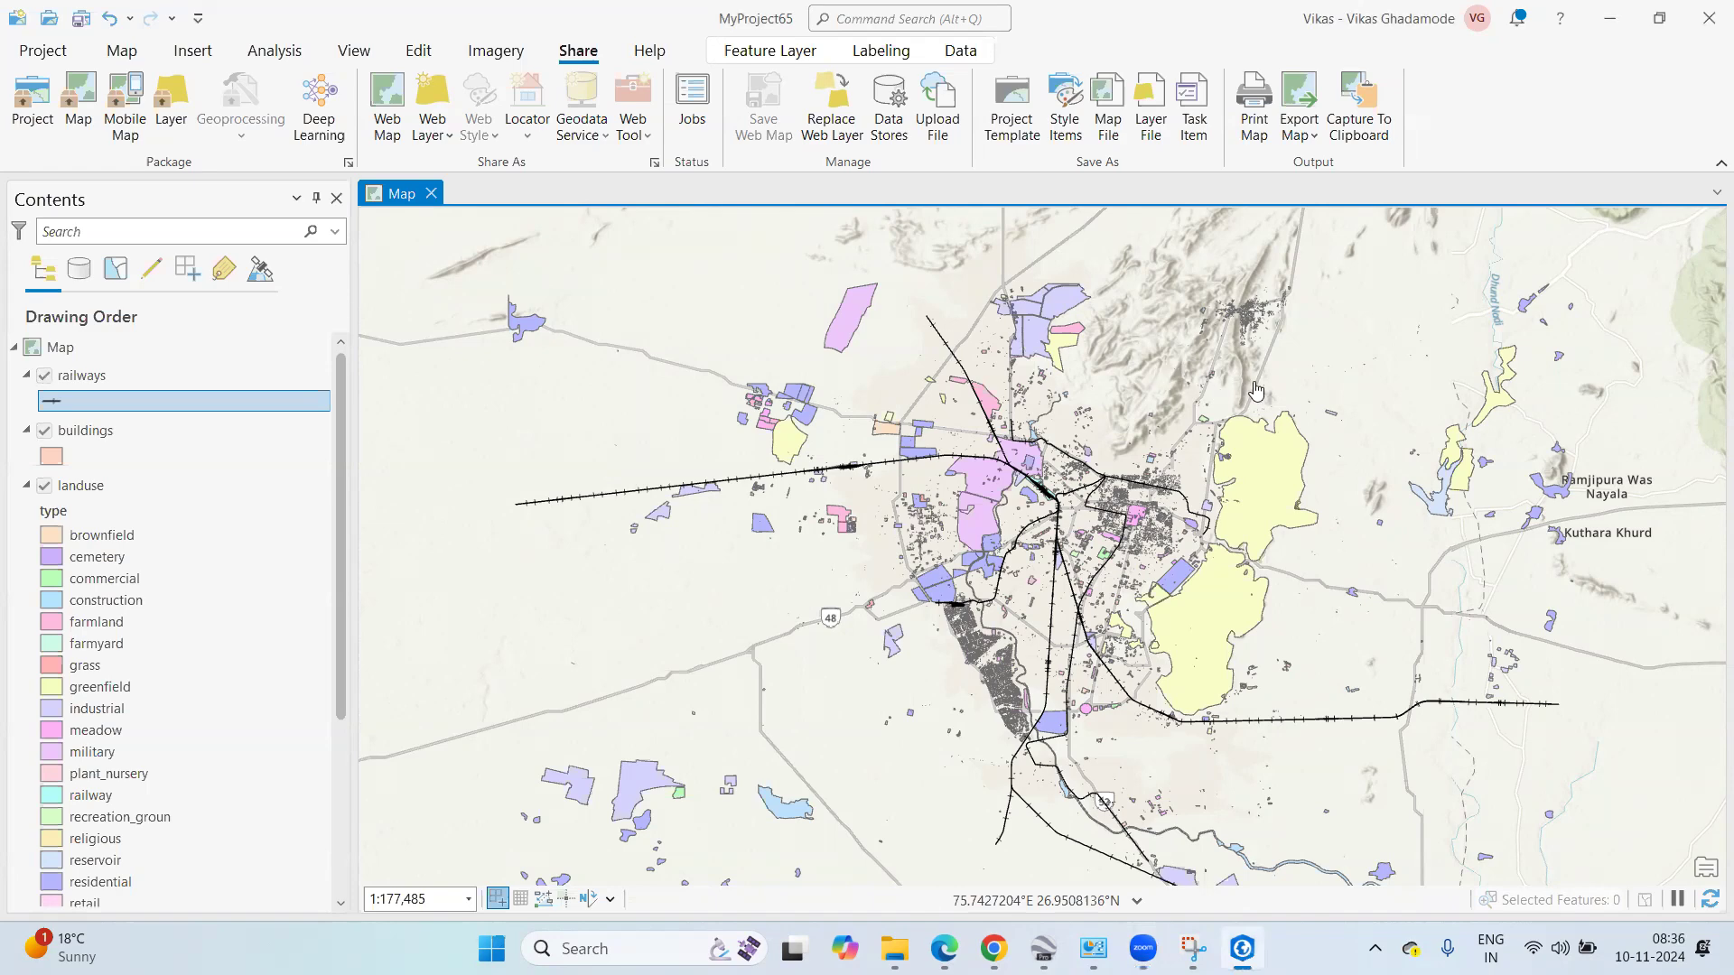
# Recentre the map on the railway network and open the Share As Web Map pane.
pyautogui.click(395, 142)
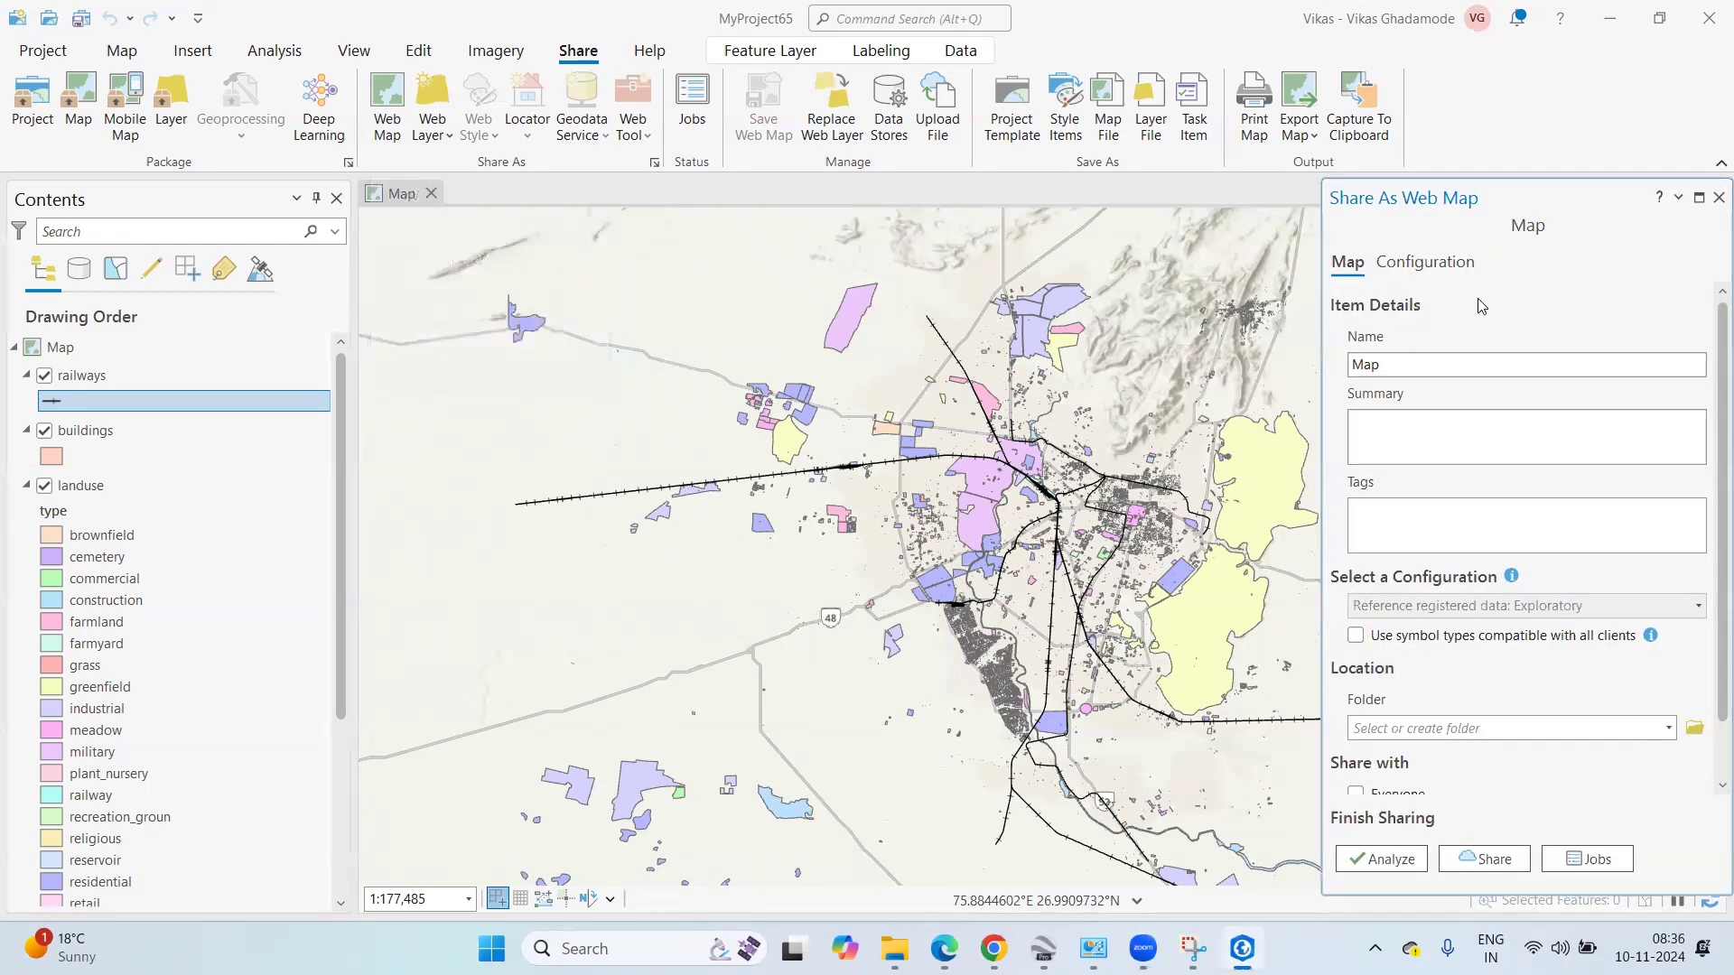
pyautogui.click(1718, 198)
pyautogui.moveTo(987, 495); pyautogui.dragTo(874, 478)
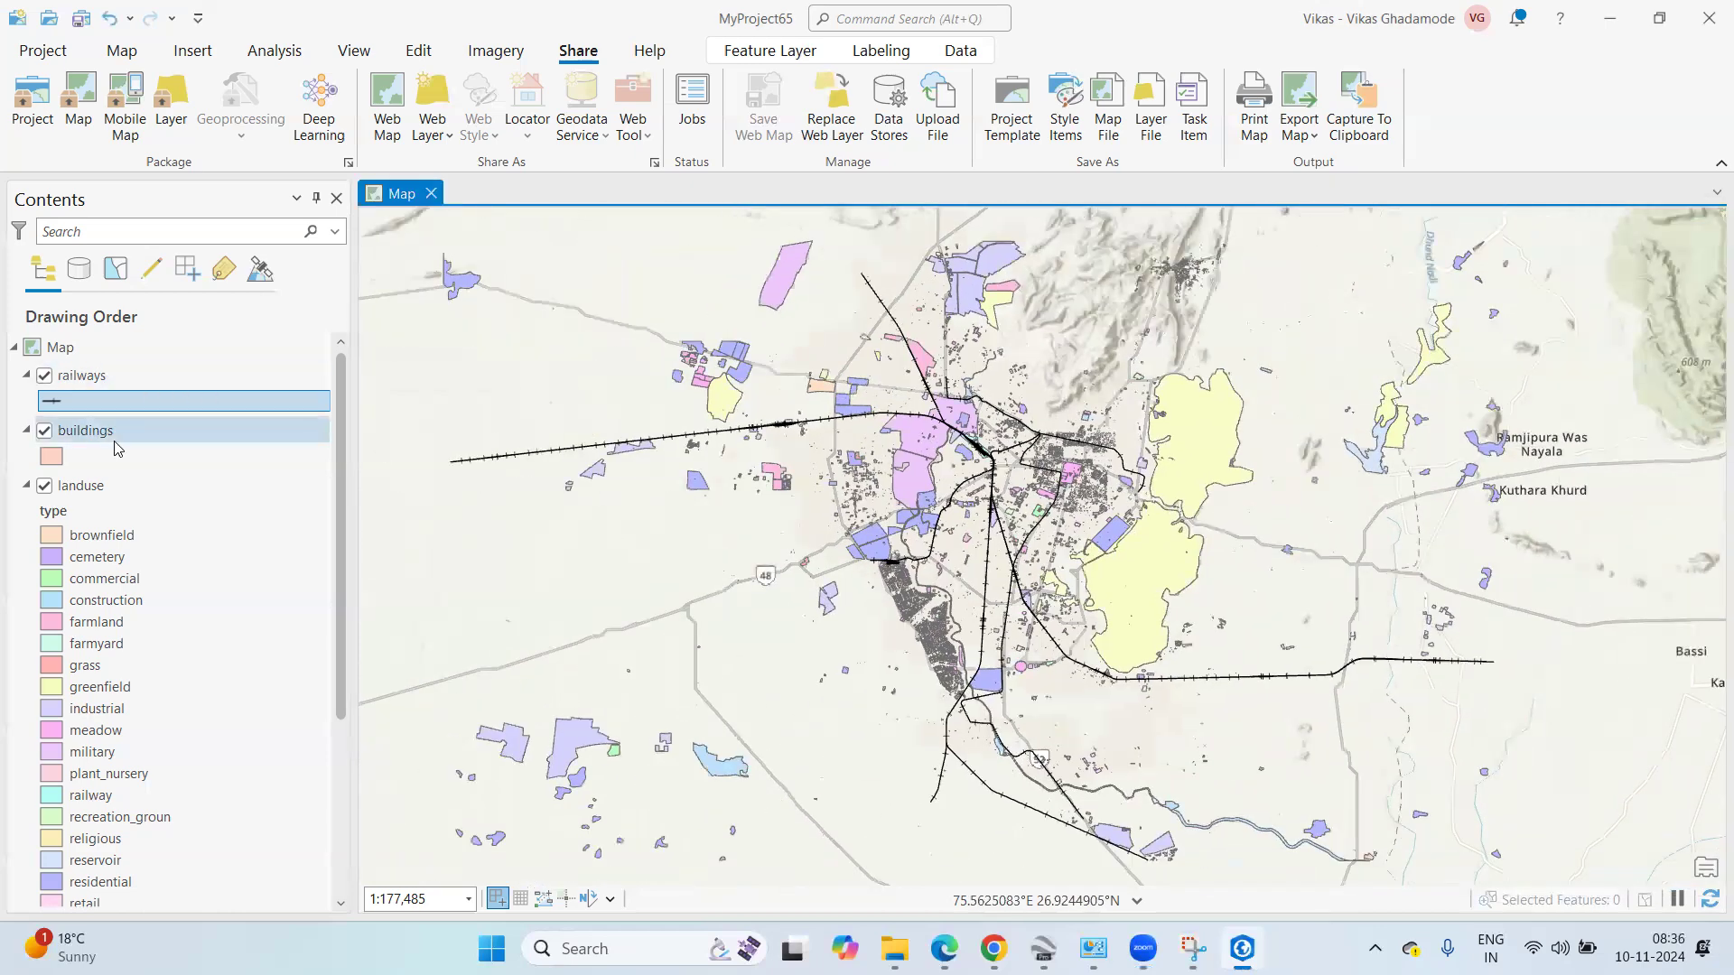
pyautogui.scroll(-4, 221, 505)
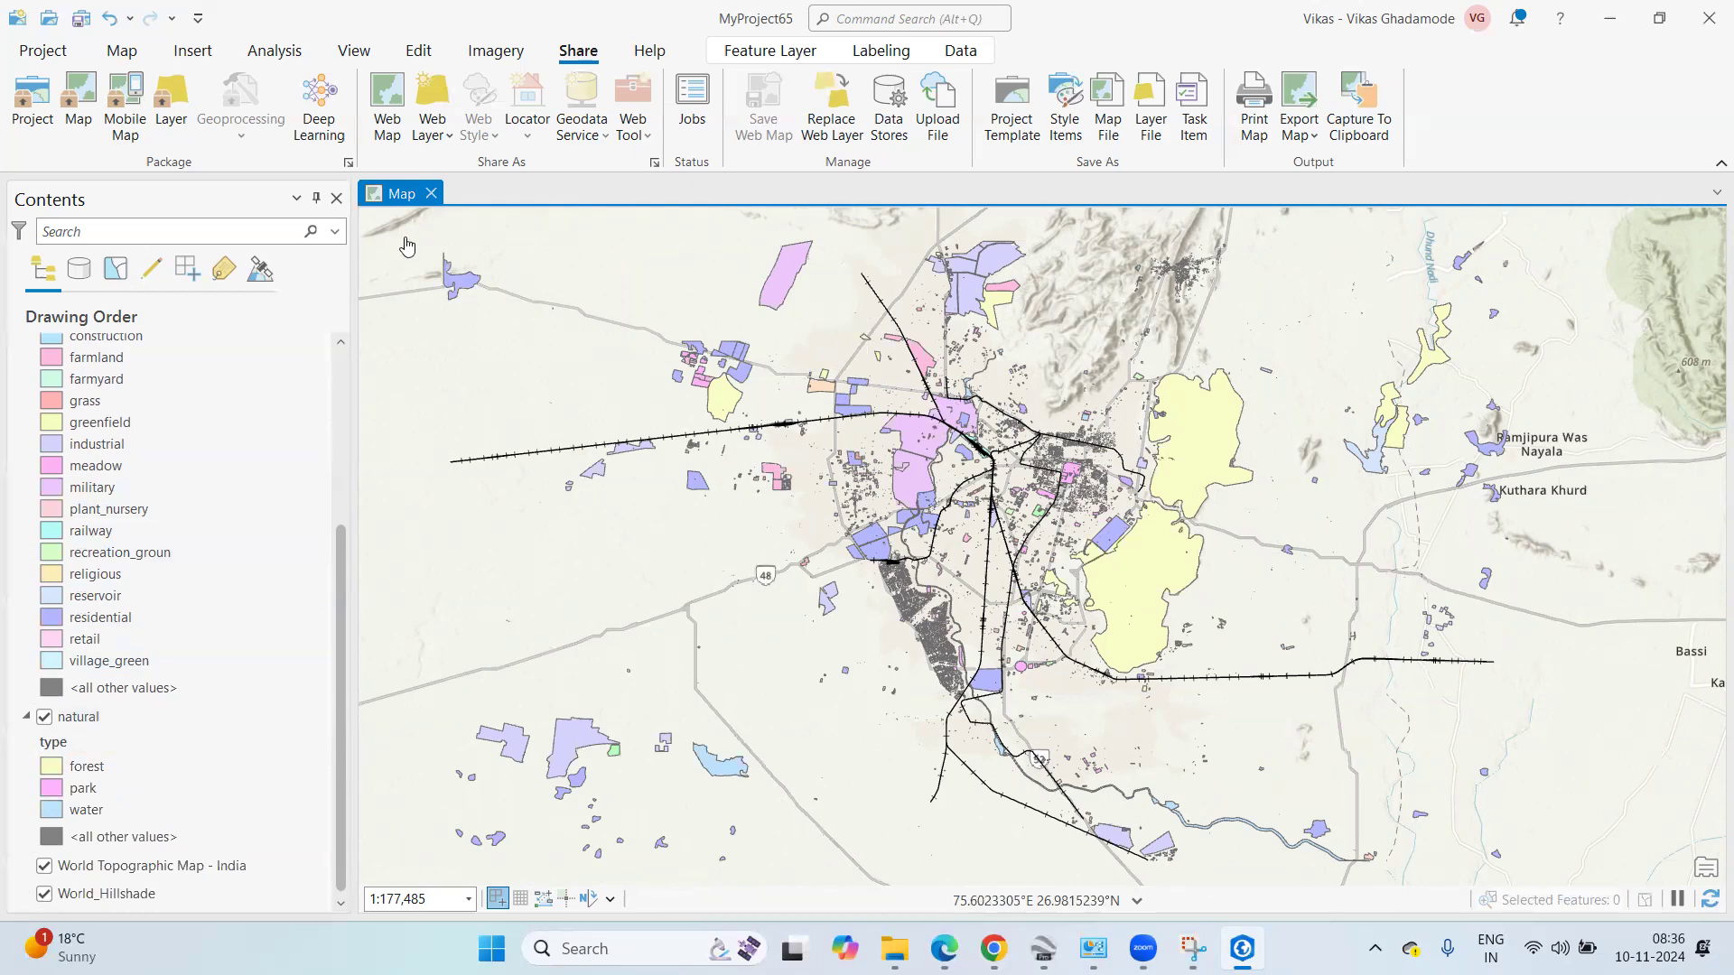
pyautogui.click(390, 138)
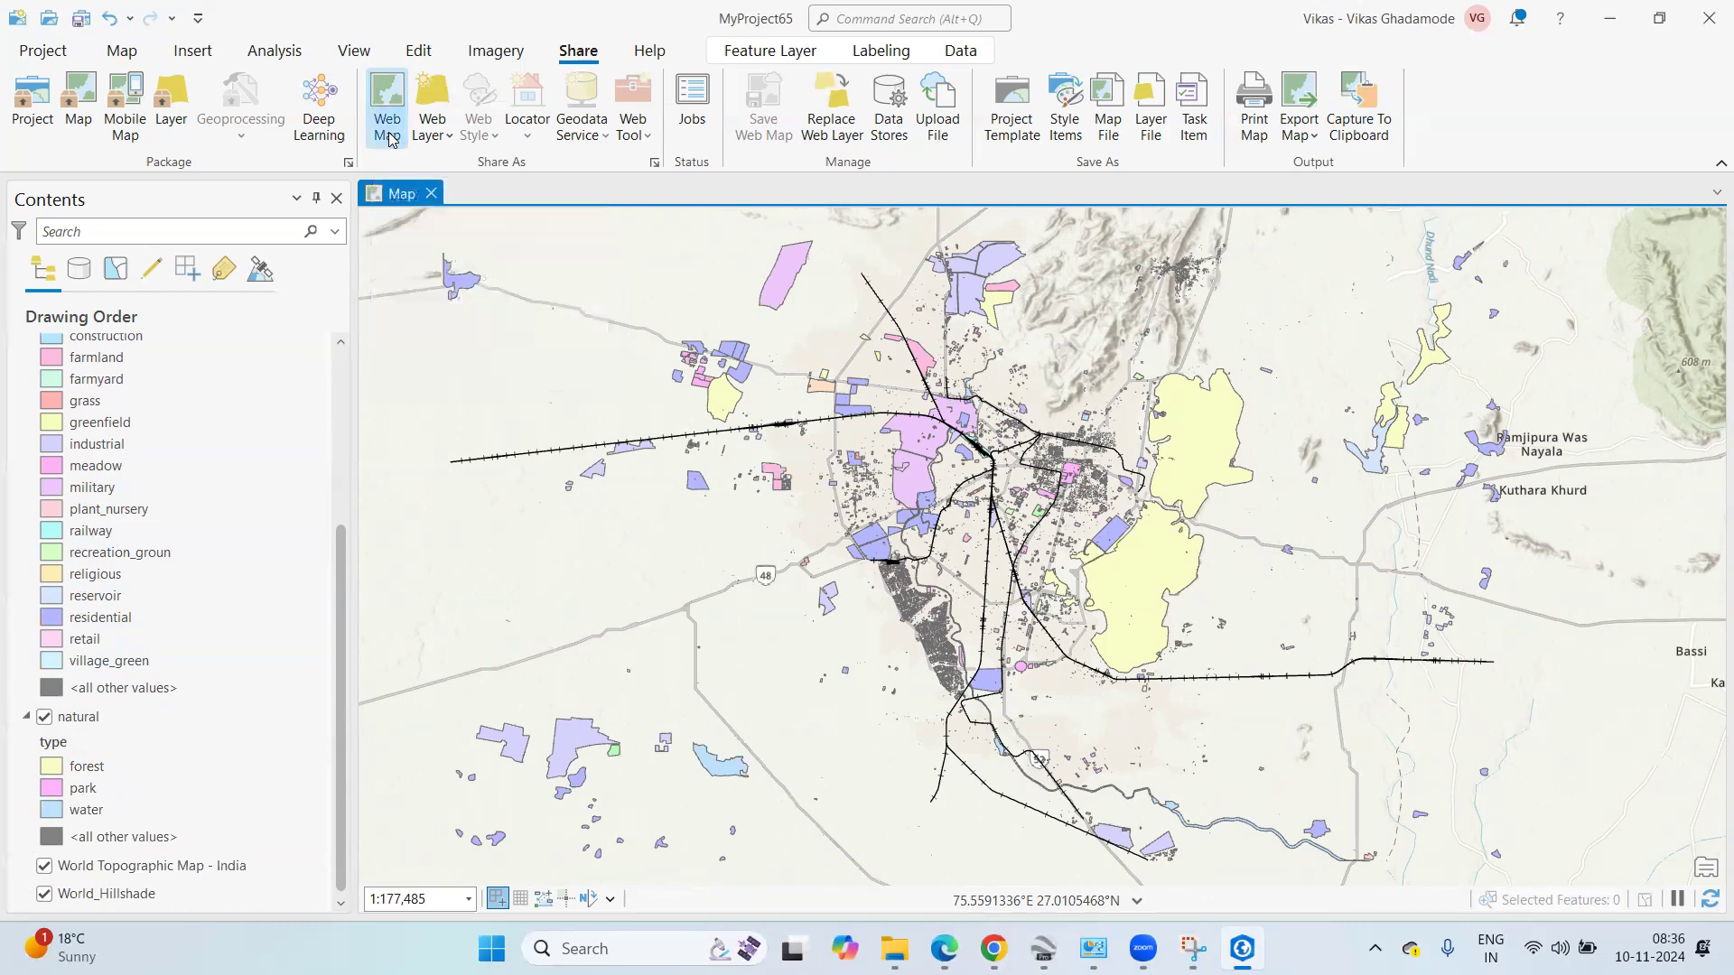
pyautogui.scroll(5, 213, 495)
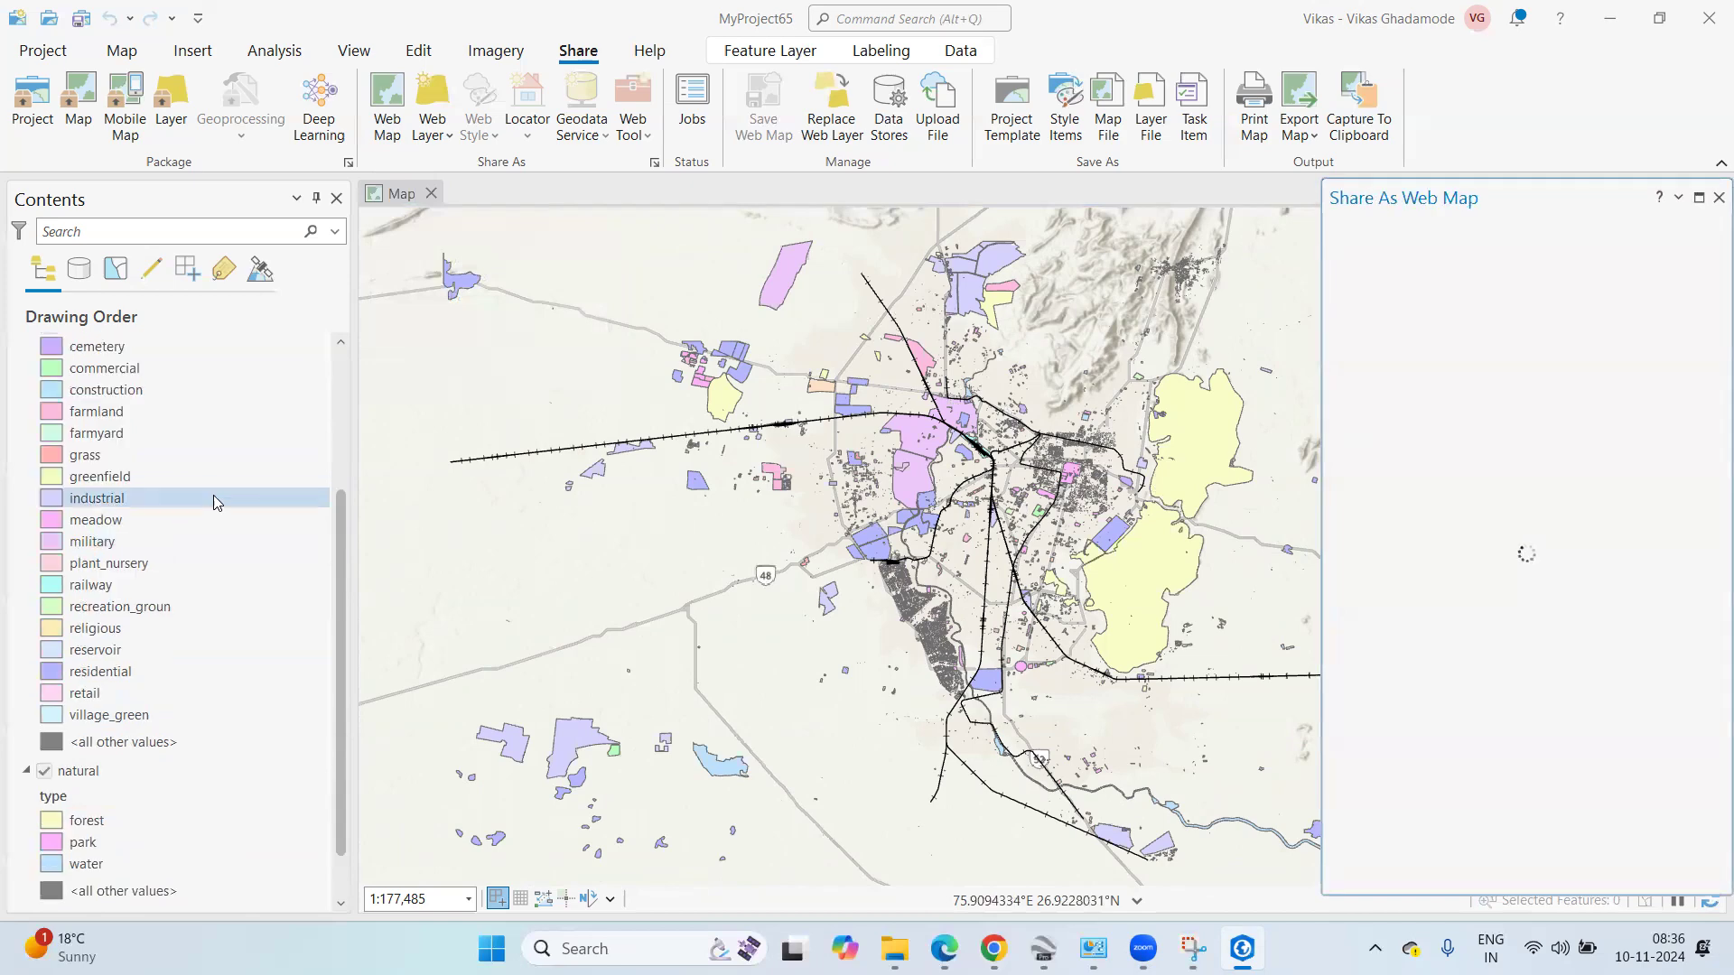
# Set the map's coordinate system to WGS 1984 Web Mercator (auxiliary sphere) and apply it.
pyautogui.click(113, 368)
pyautogui.click(99, 351)
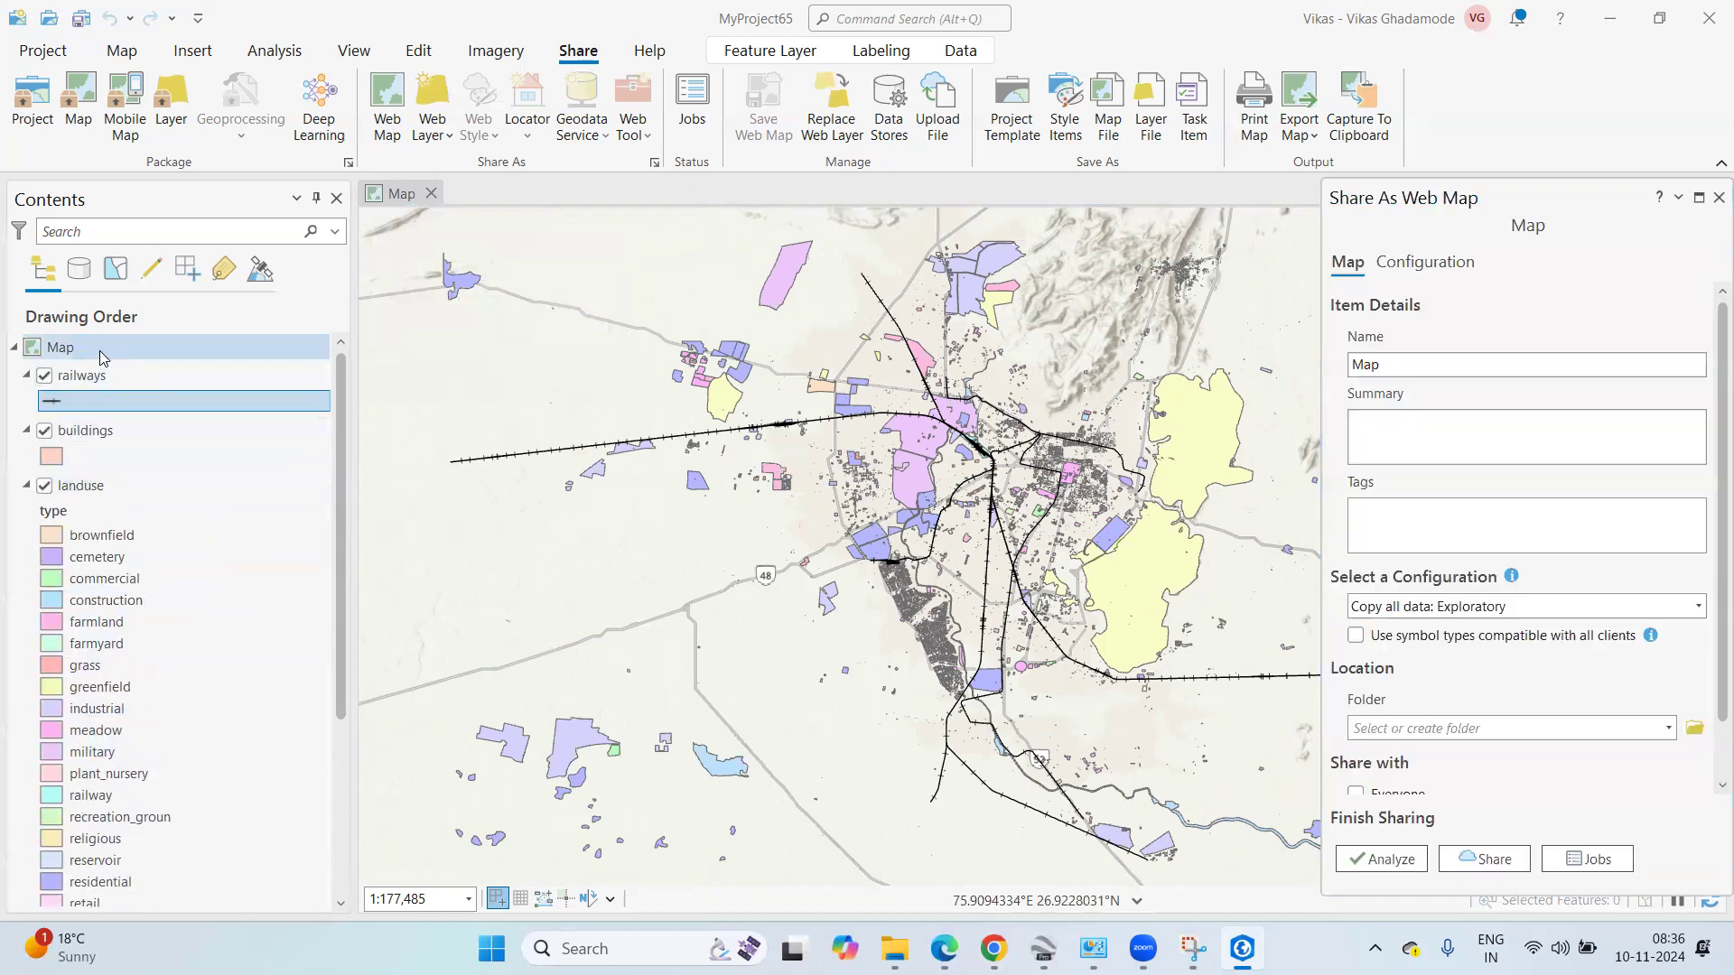
pyautogui.rightClick(100, 351)
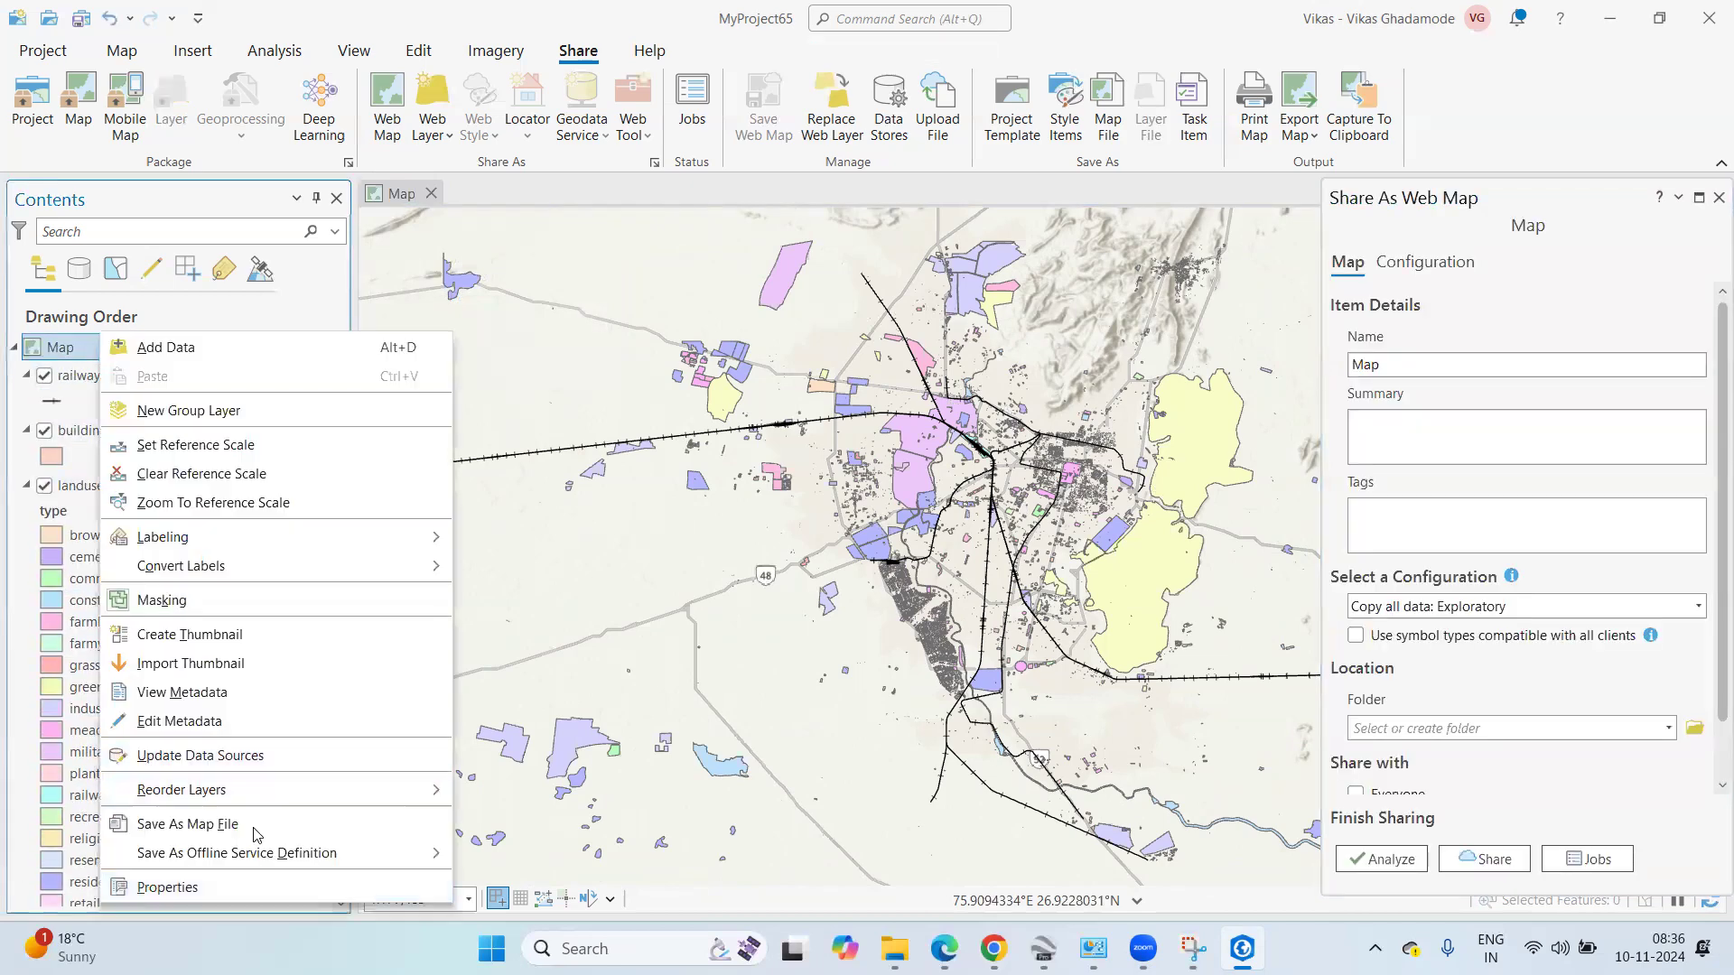
pyautogui.click(256, 884)
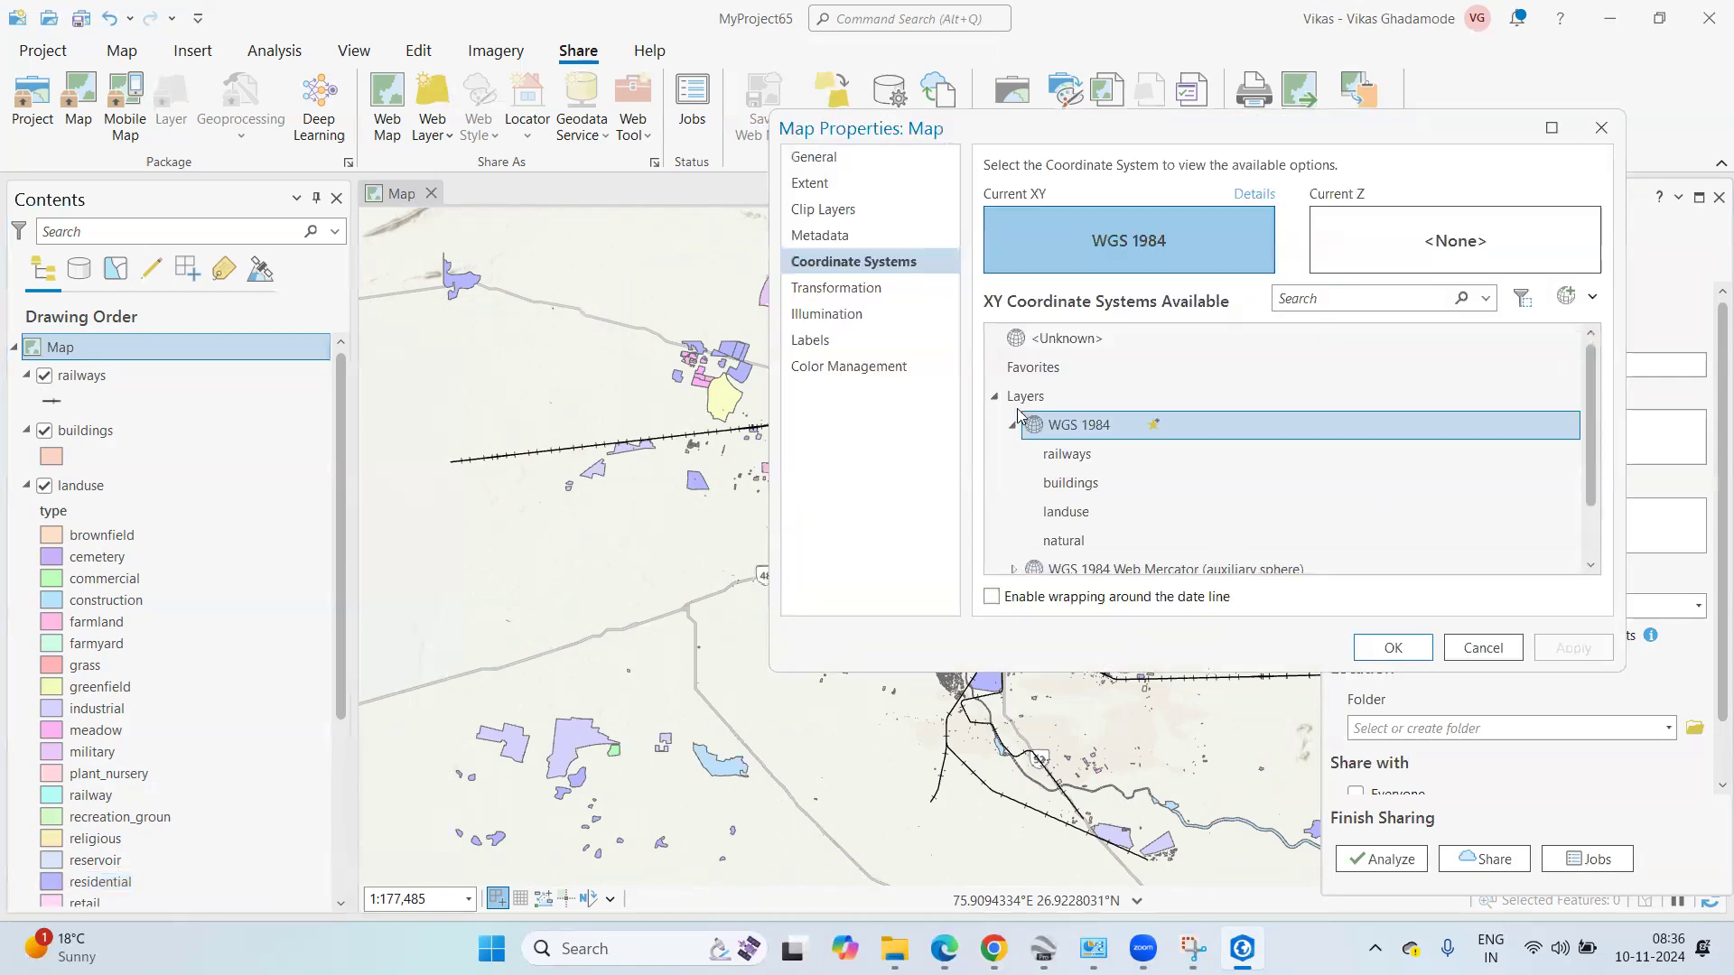
pyautogui.scroll(-2, 1061, 433)
pyautogui.click(1053, 511)
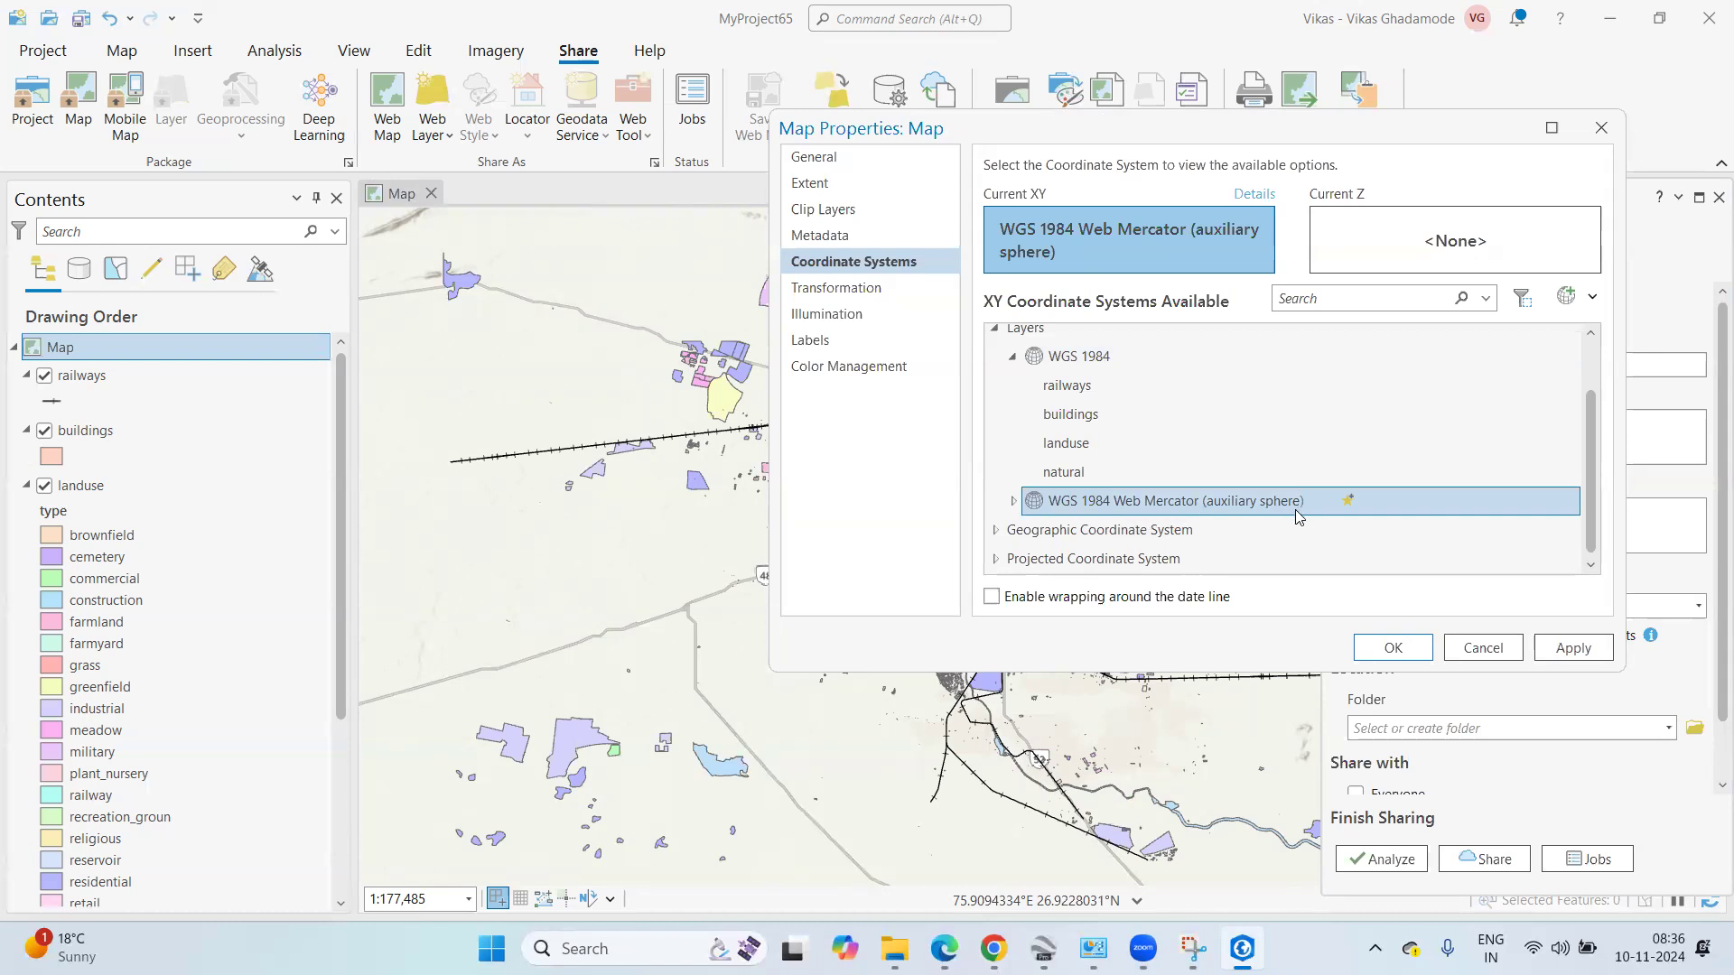
pyautogui.scroll(2, 1171, 512)
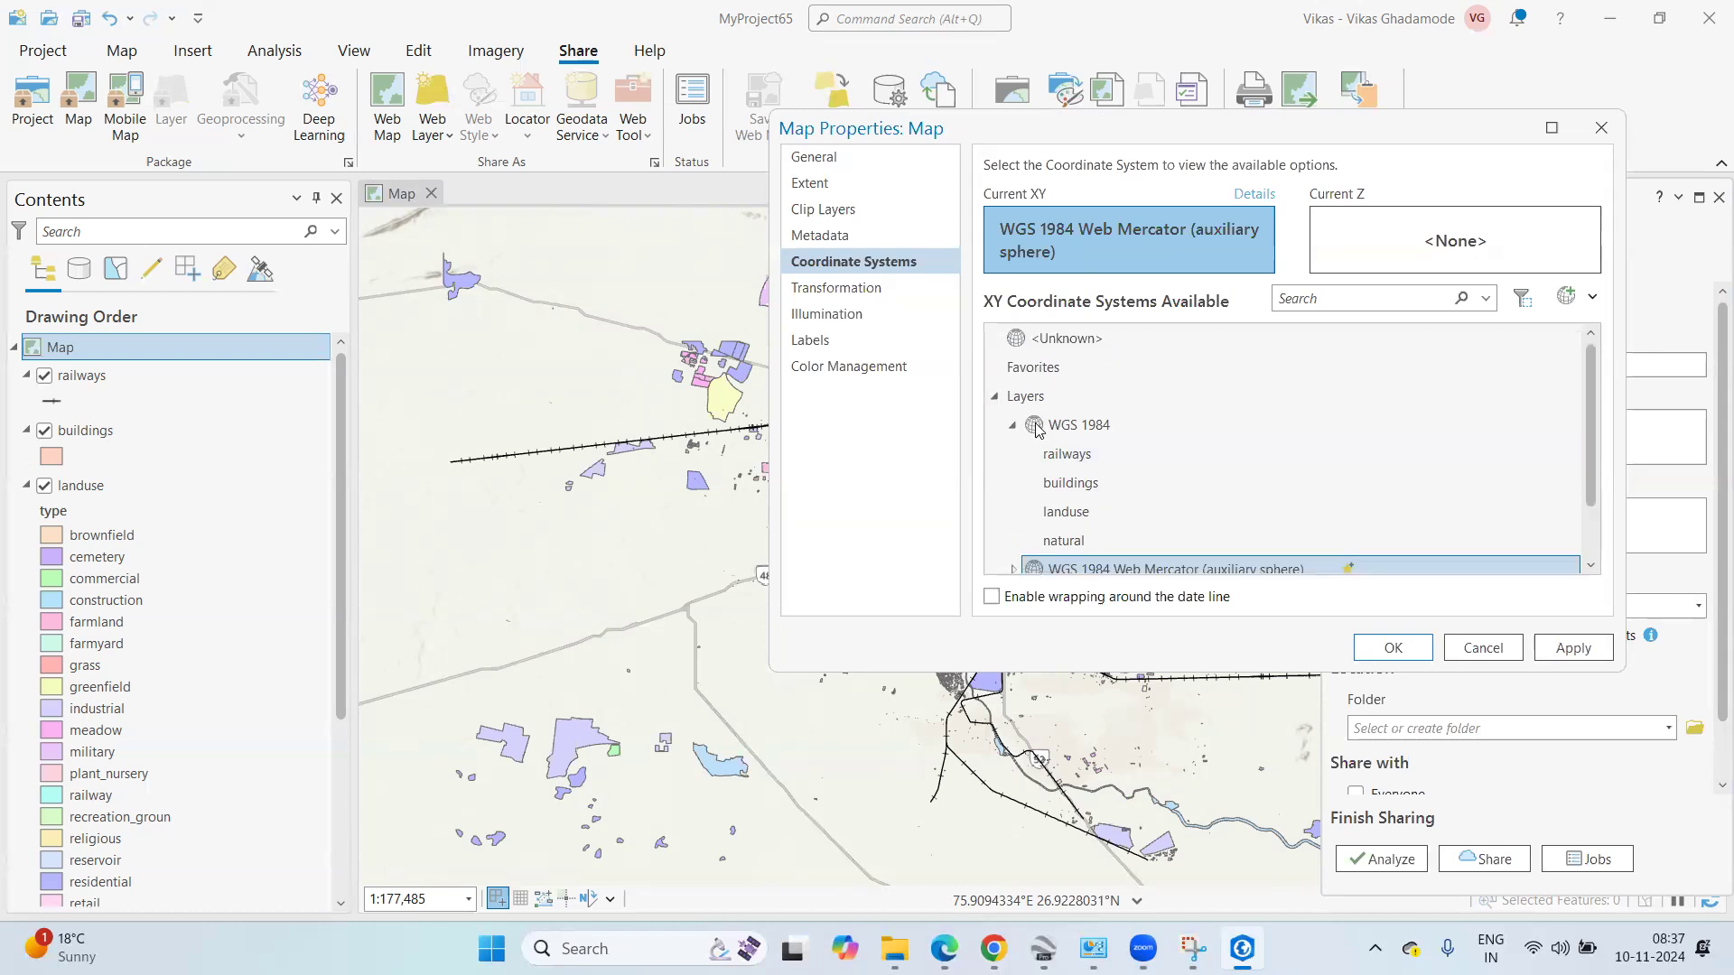
pyautogui.click(993, 399)
pyautogui.click(994, 400)
pyautogui.scroll(-2, 1204, 542)
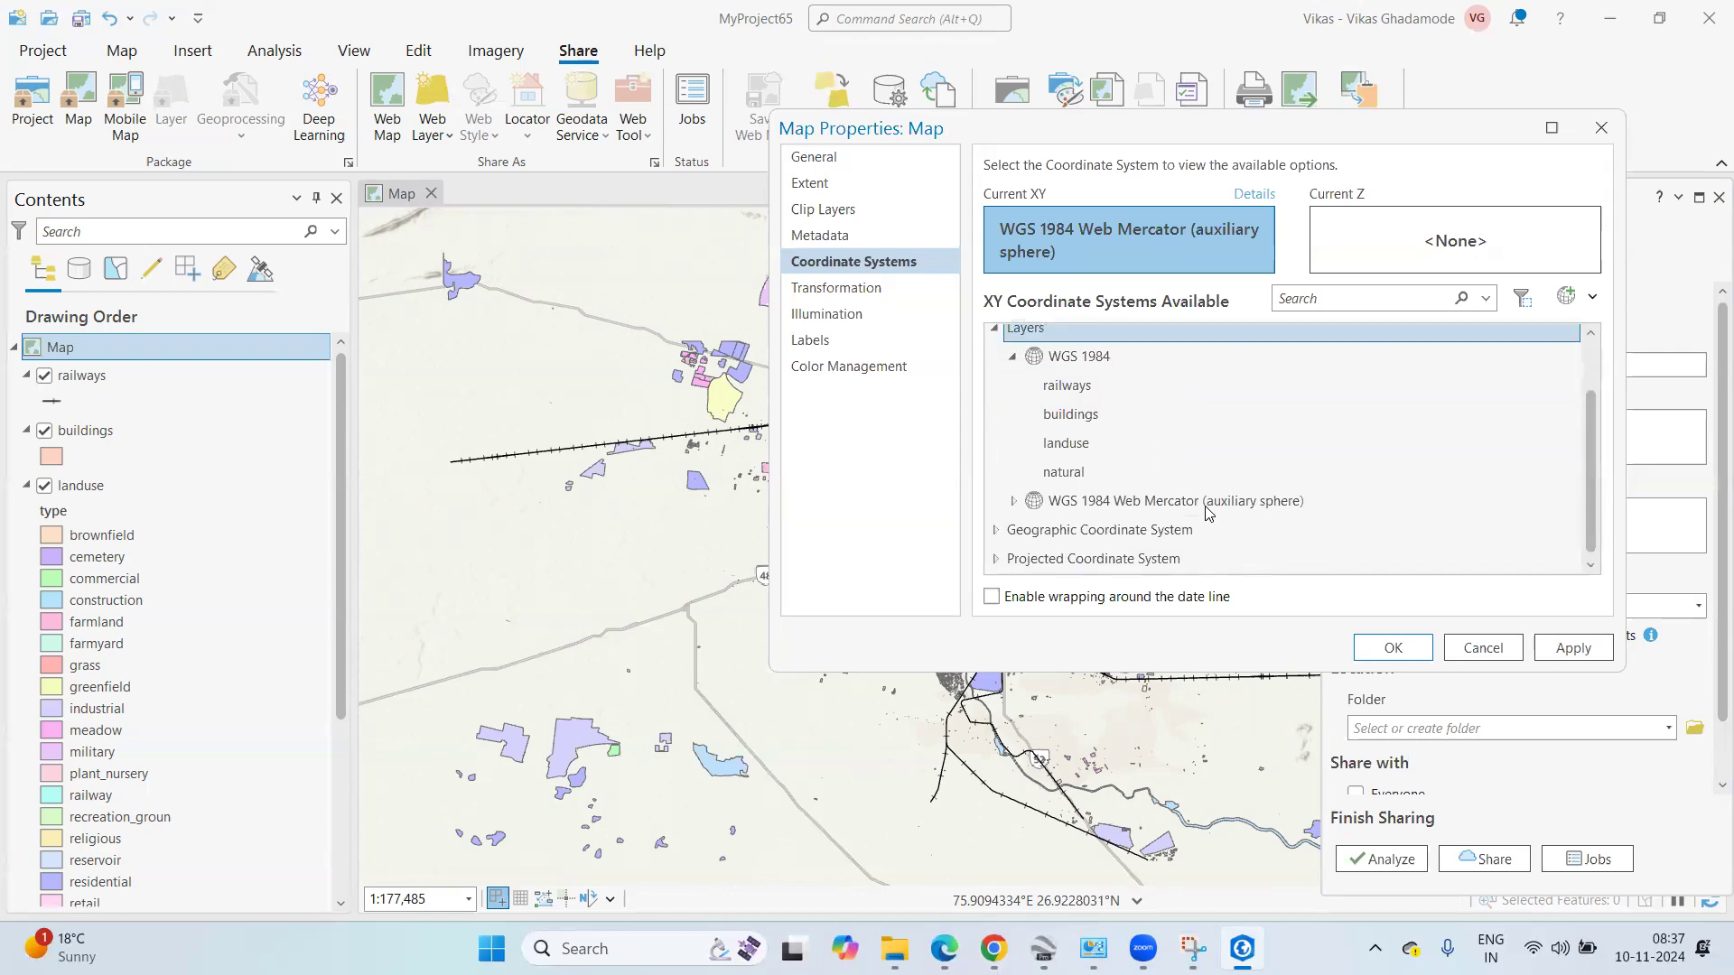
pyautogui.click(1569, 647)
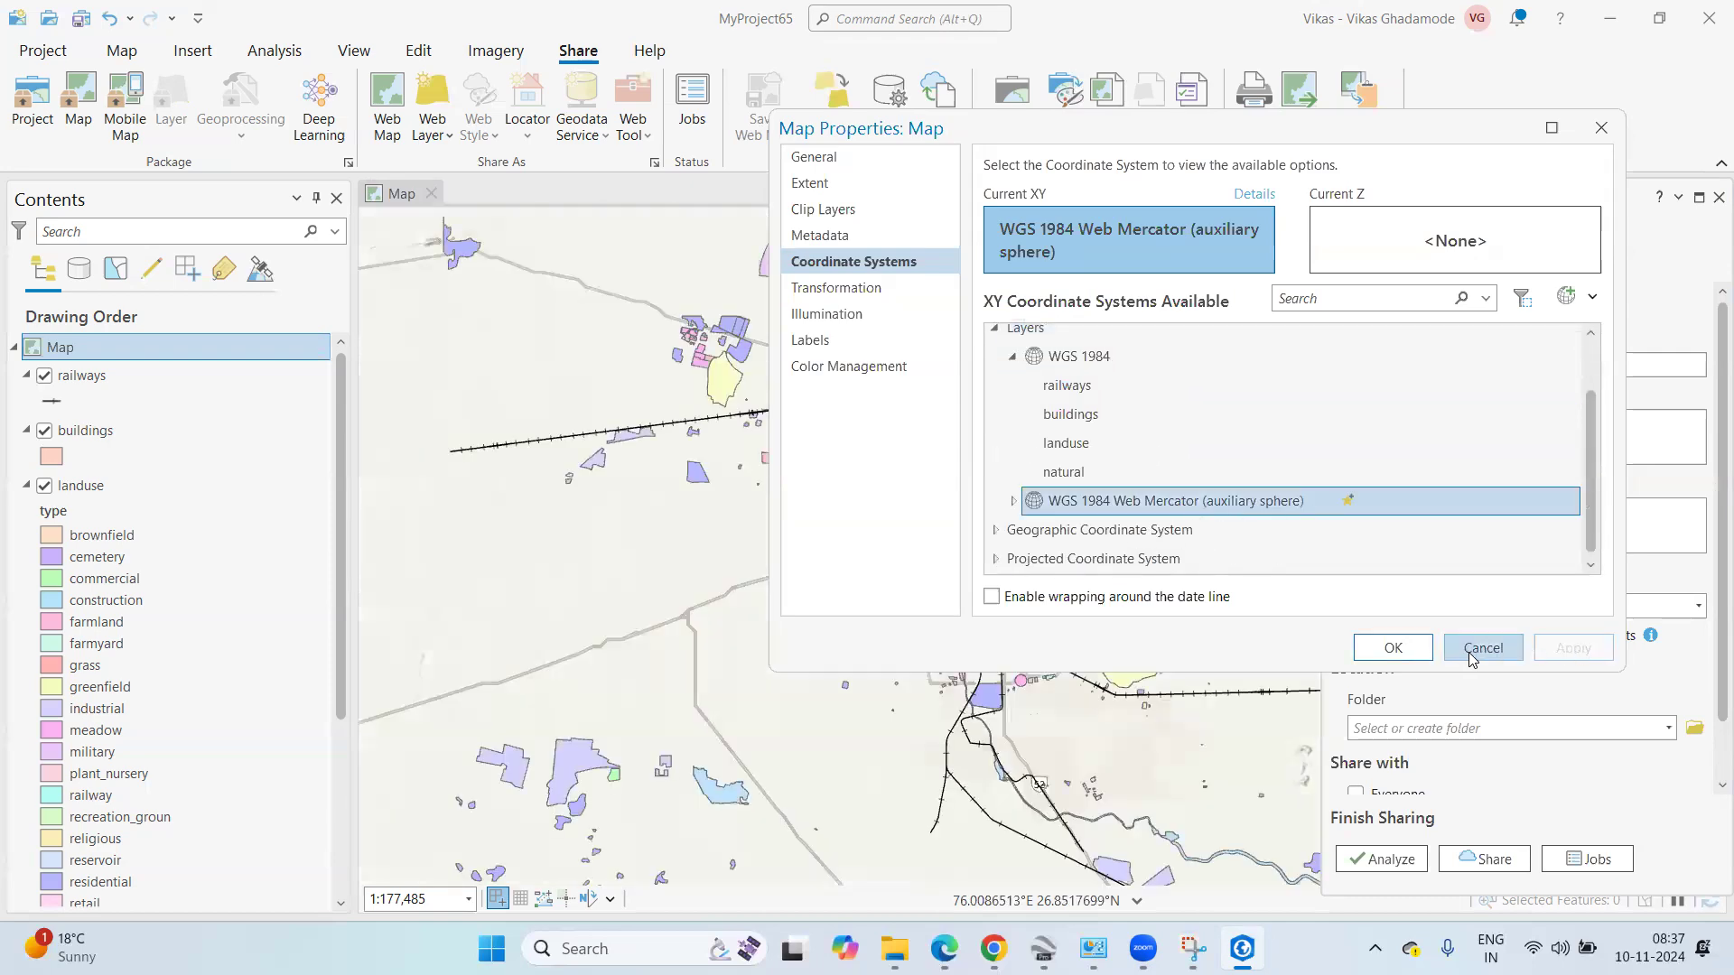
pyautogui.click(1396, 648)
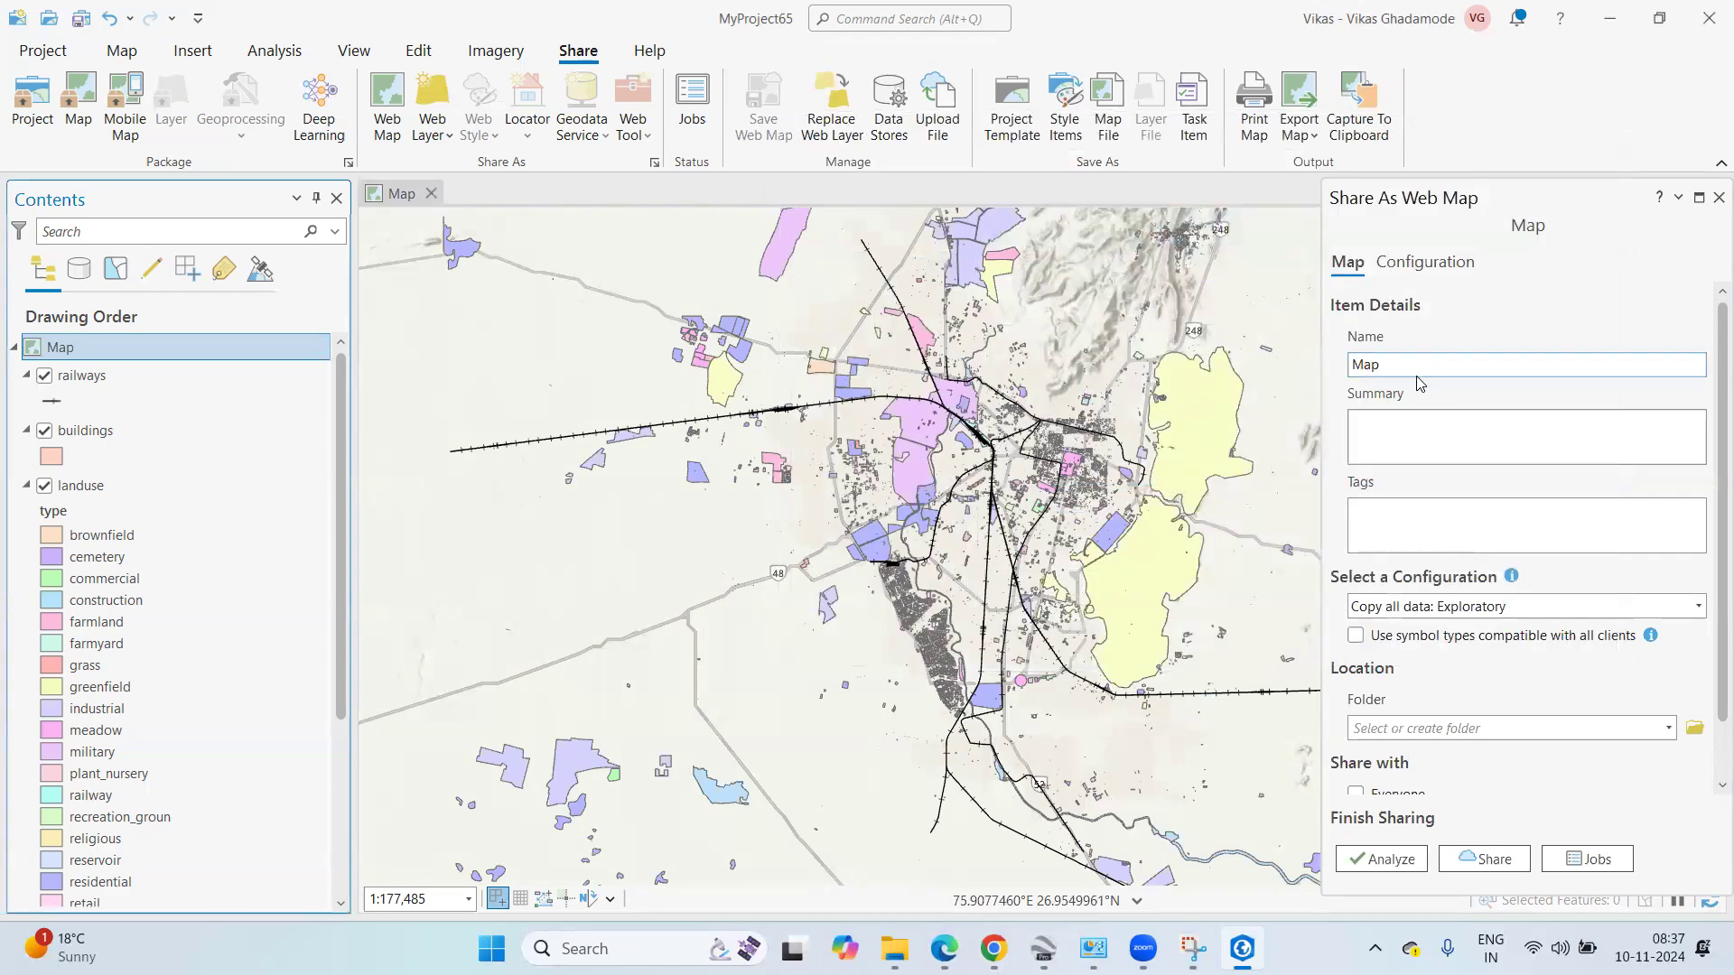
# Name the web map Railway_Buildings_Map and copy that name into the Summary.
pyautogui.click(1378, 363)
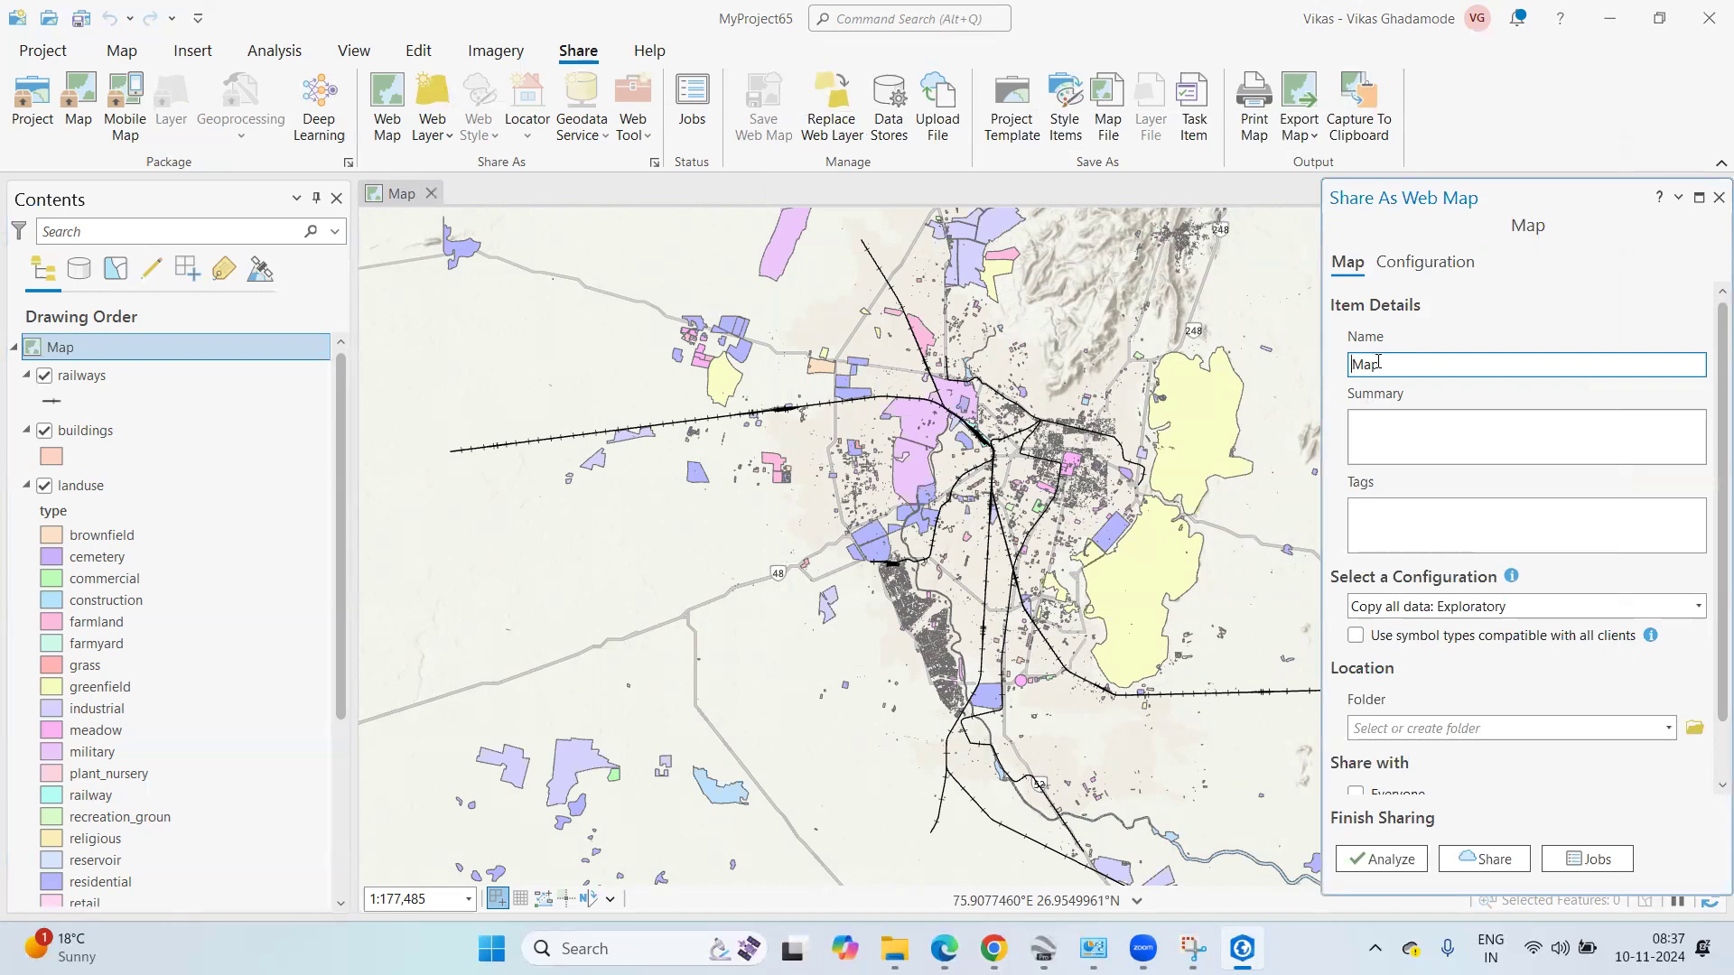
pyautogui.press('Home')
pyautogui.write('Railway_Buildings_')
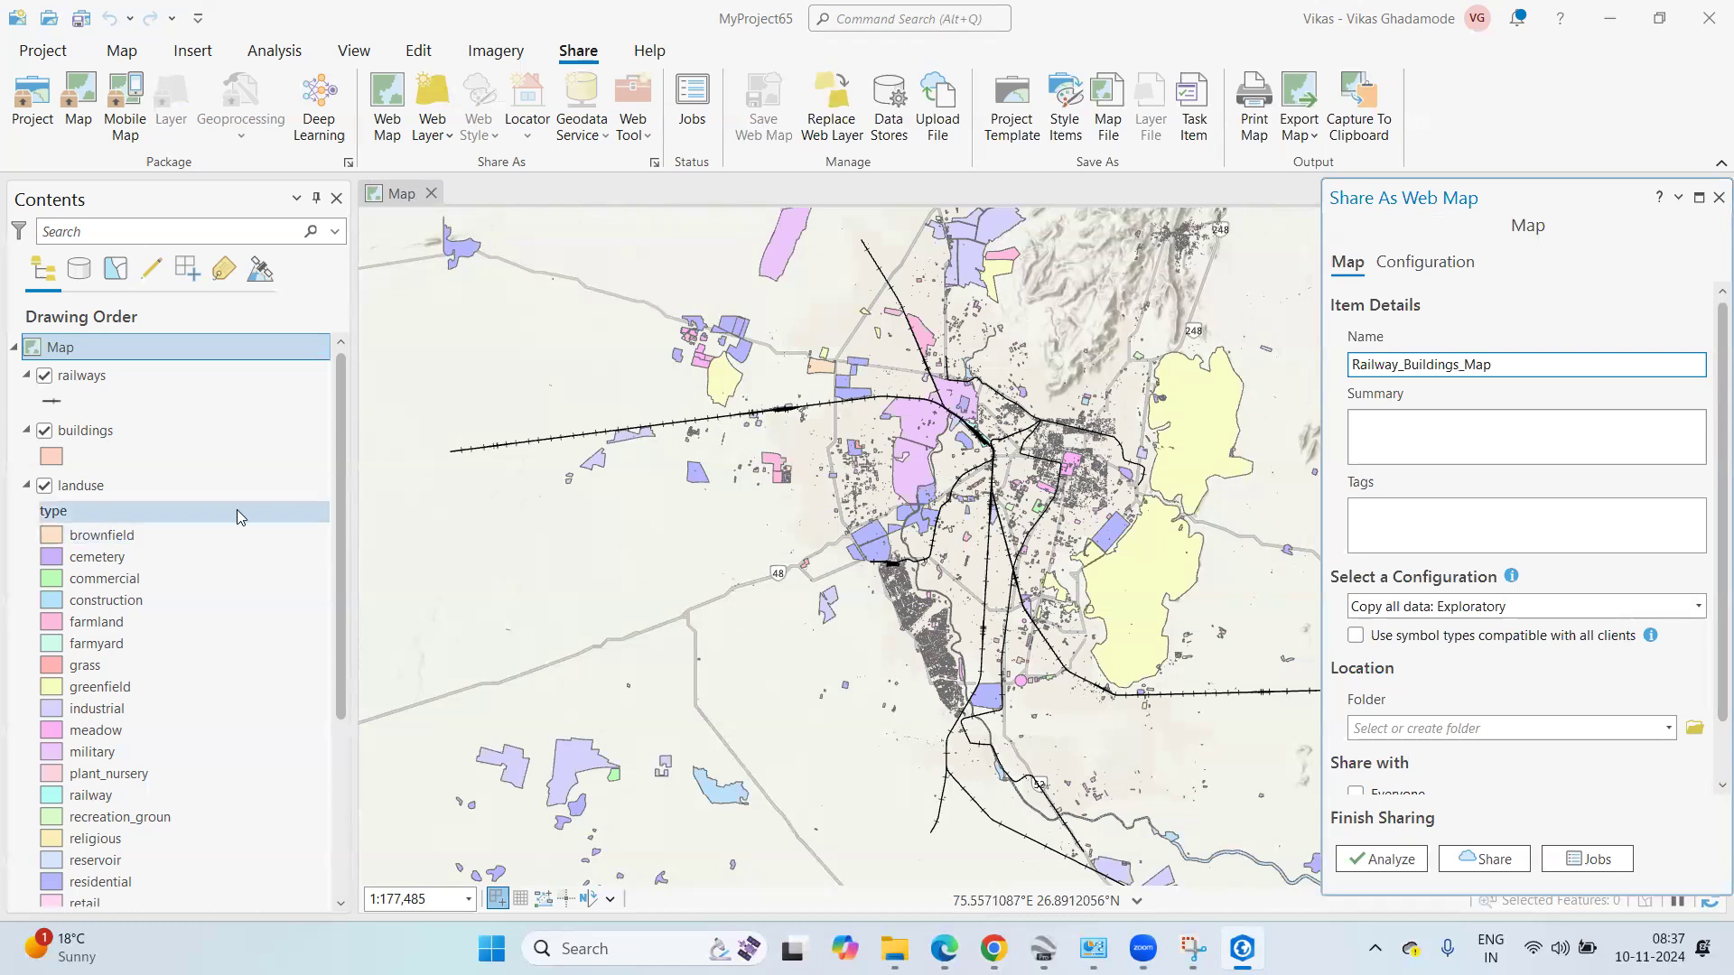
pyautogui.doubleClick(1497, 361)
pyautogui.hotkey('ctrl', 'c')
pyautogui.click(1381, 443)
pyautogui.hotkey('ctrl', 'v')
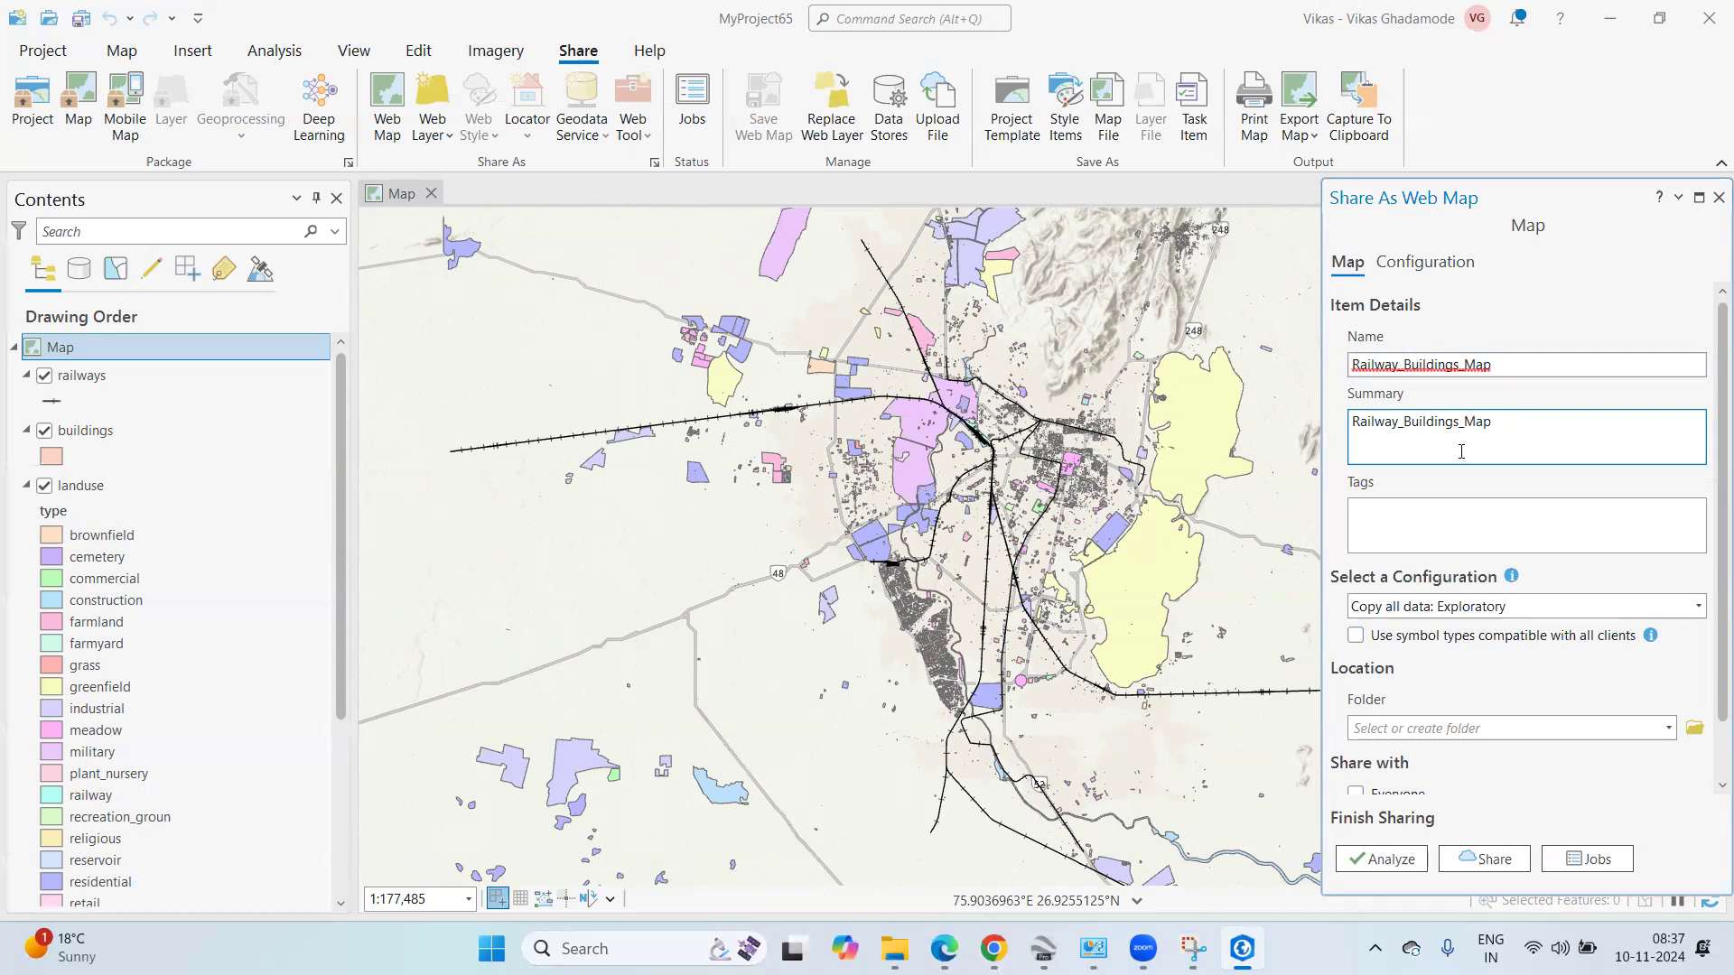
# Enter the tags railway, buildings and Landuse for the web map.
pyautogui.click(1415, 528)
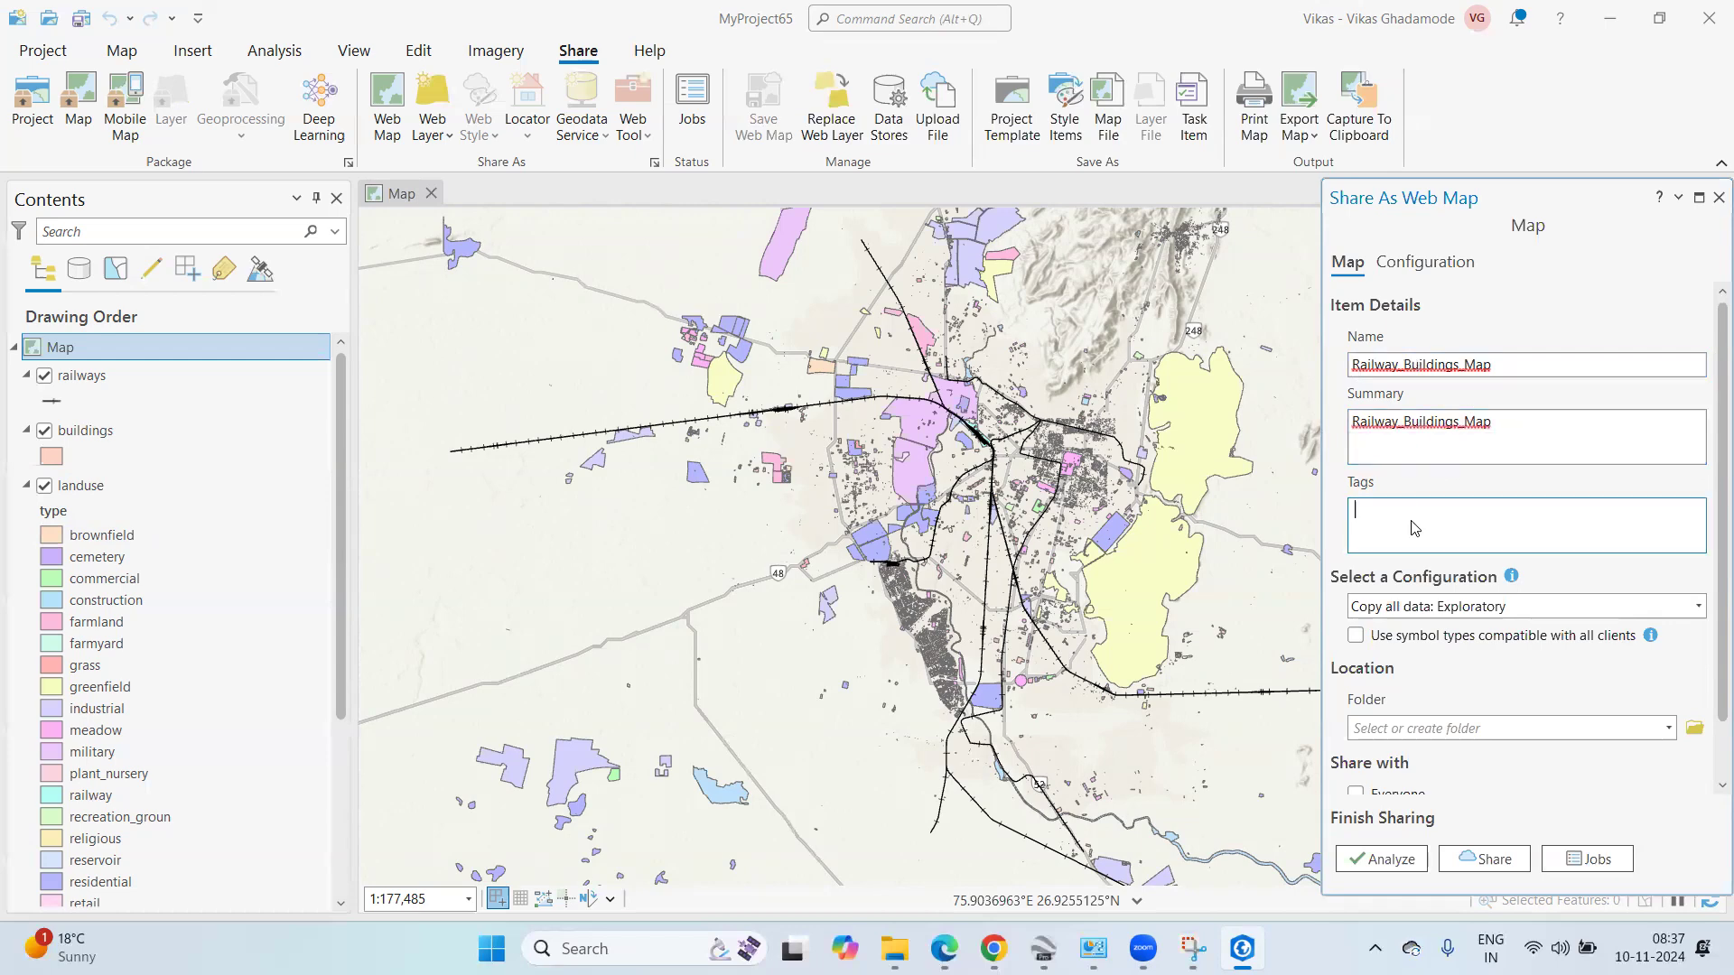
pyautogui.write('railway,buildings,Landuse,')
pyautogui.moveTo(1714, 532); pyautogui.dragTo(1708, 533)
# Share the web map with Everyone and analyze it, surfacing error 00374 on unique numeric IDs.
pyautogui.scroll(-2, 1624, 732)
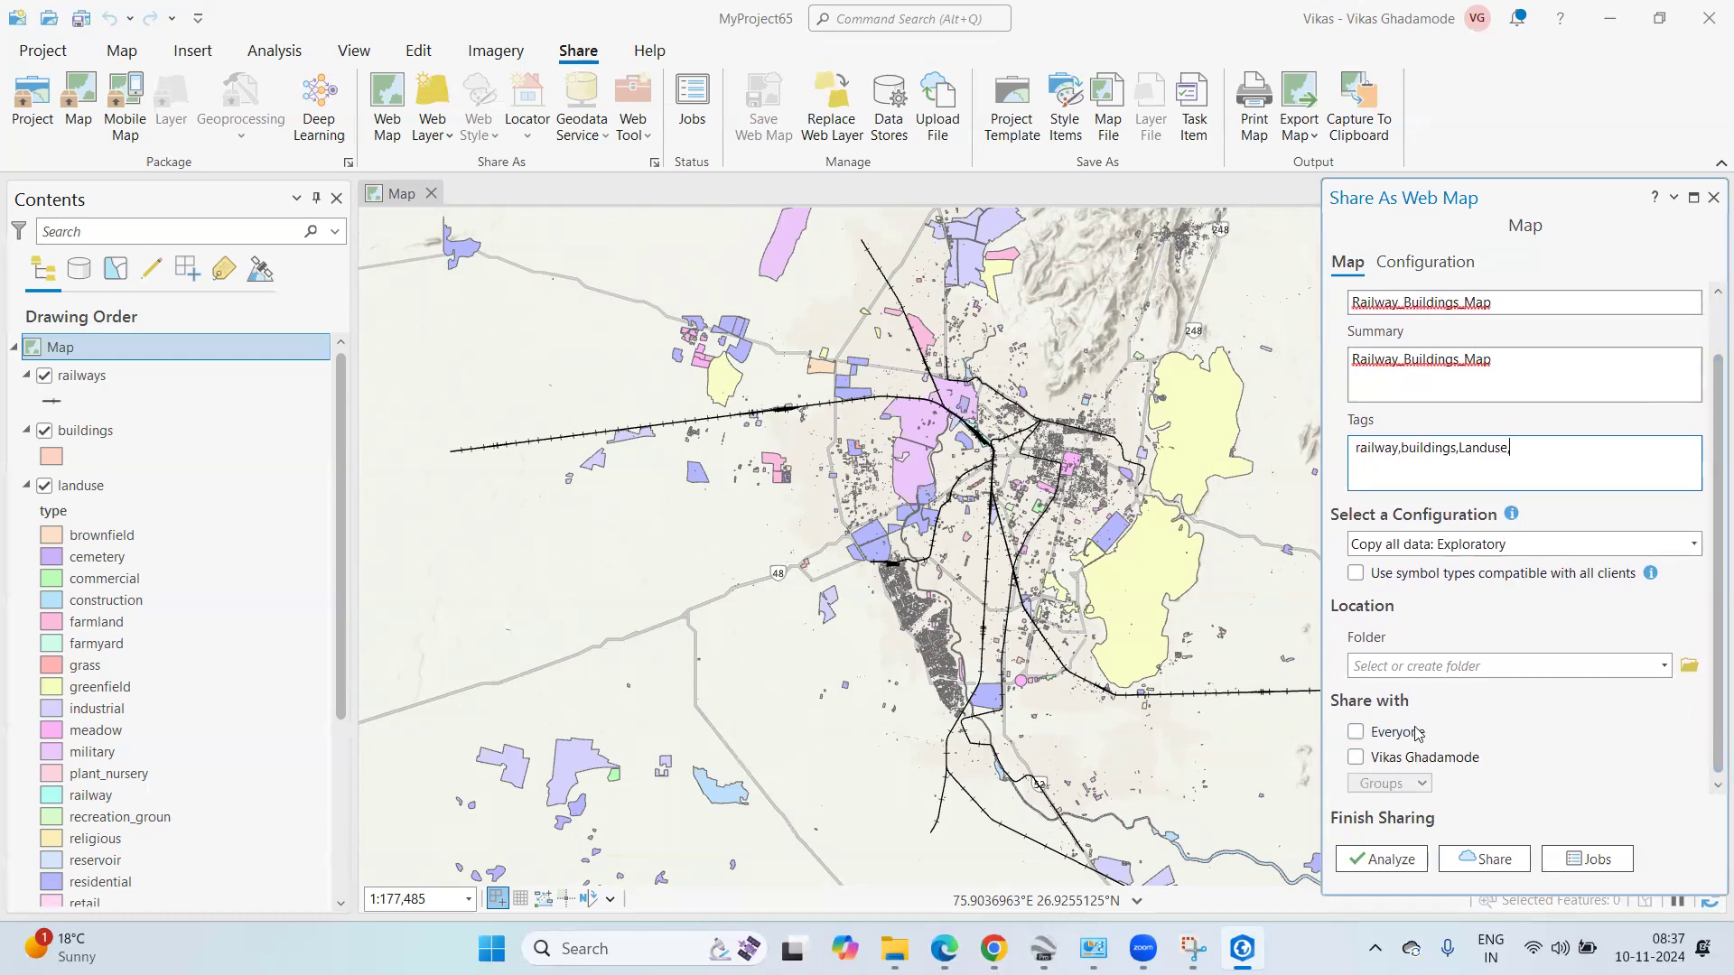
pyautogui.click(1358, 733)
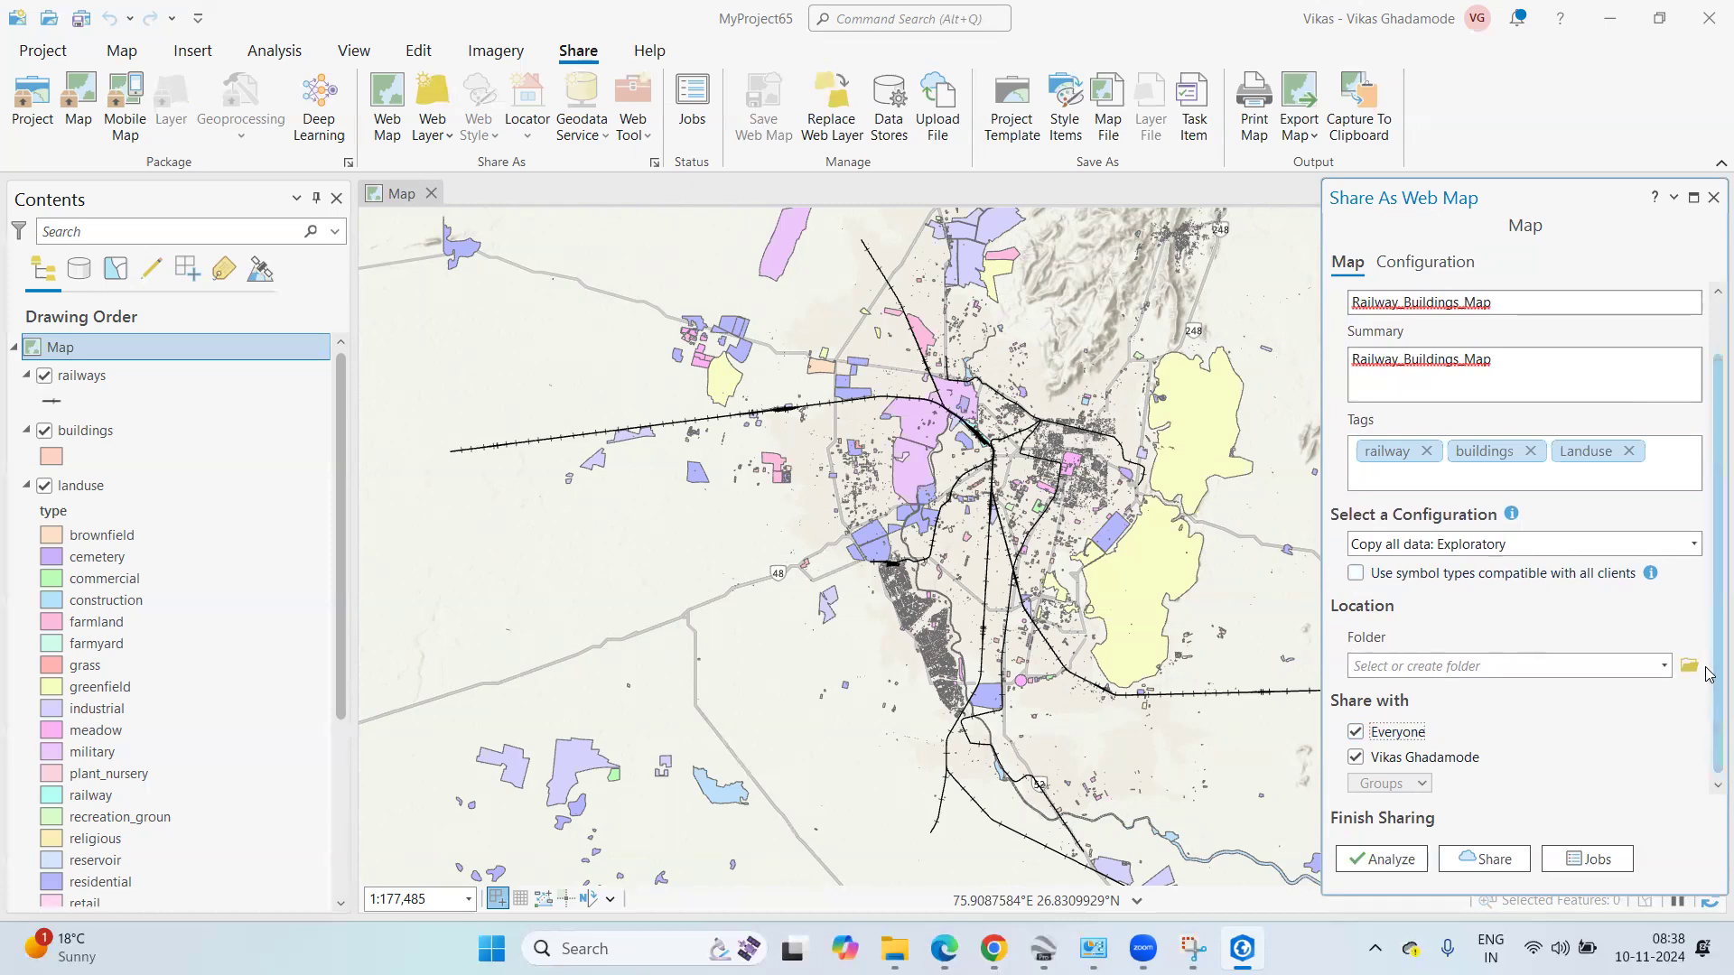
pyautogui.click(1372, 858)
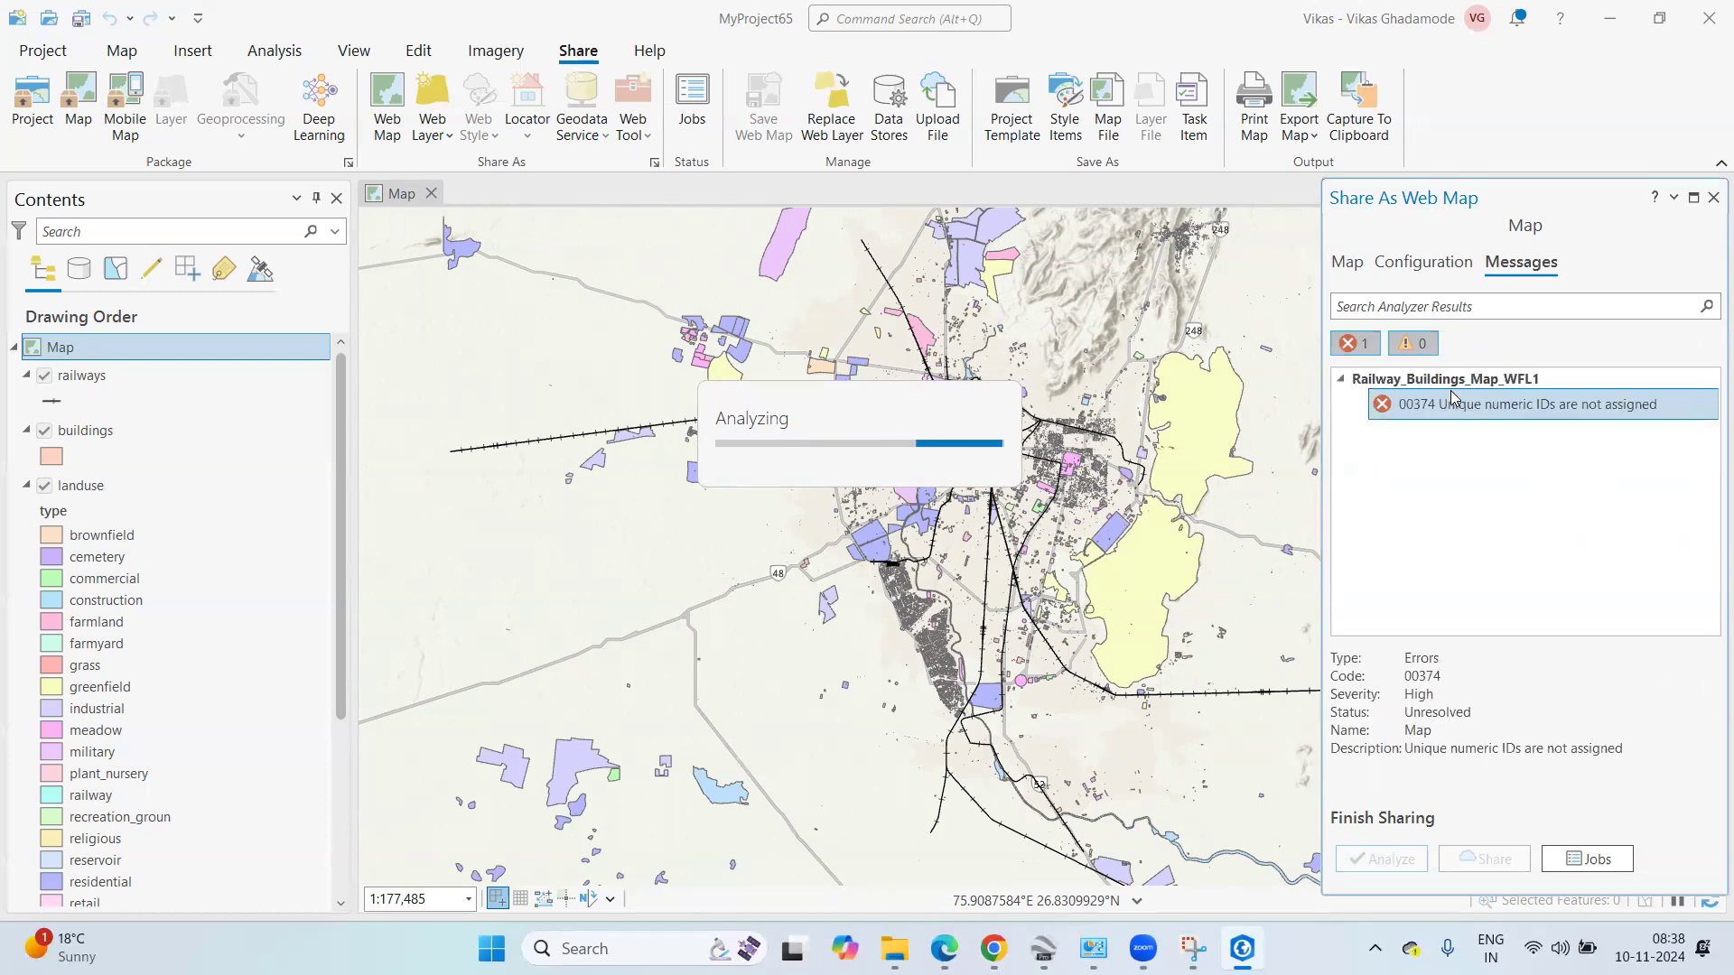
pyautogui.rightClick(1496, 412)
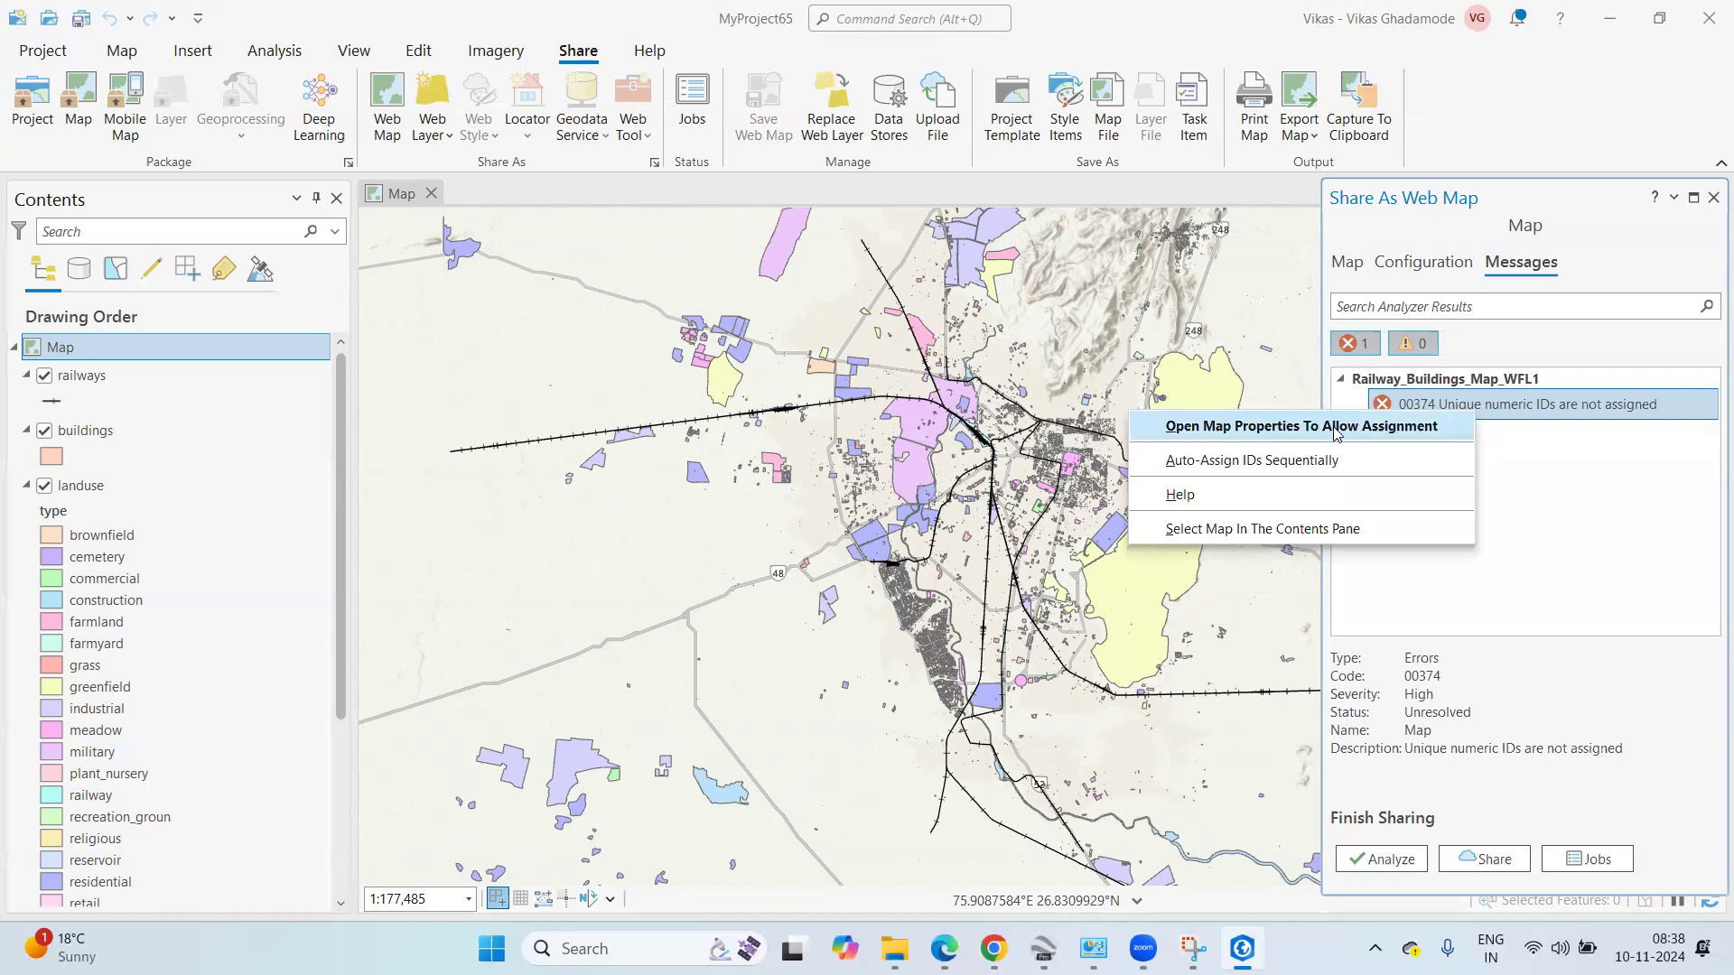
# Allow assigning unique numeric IDs in the map properties and re-run the sharing analysis.
pyautogui.click(1413, 434)
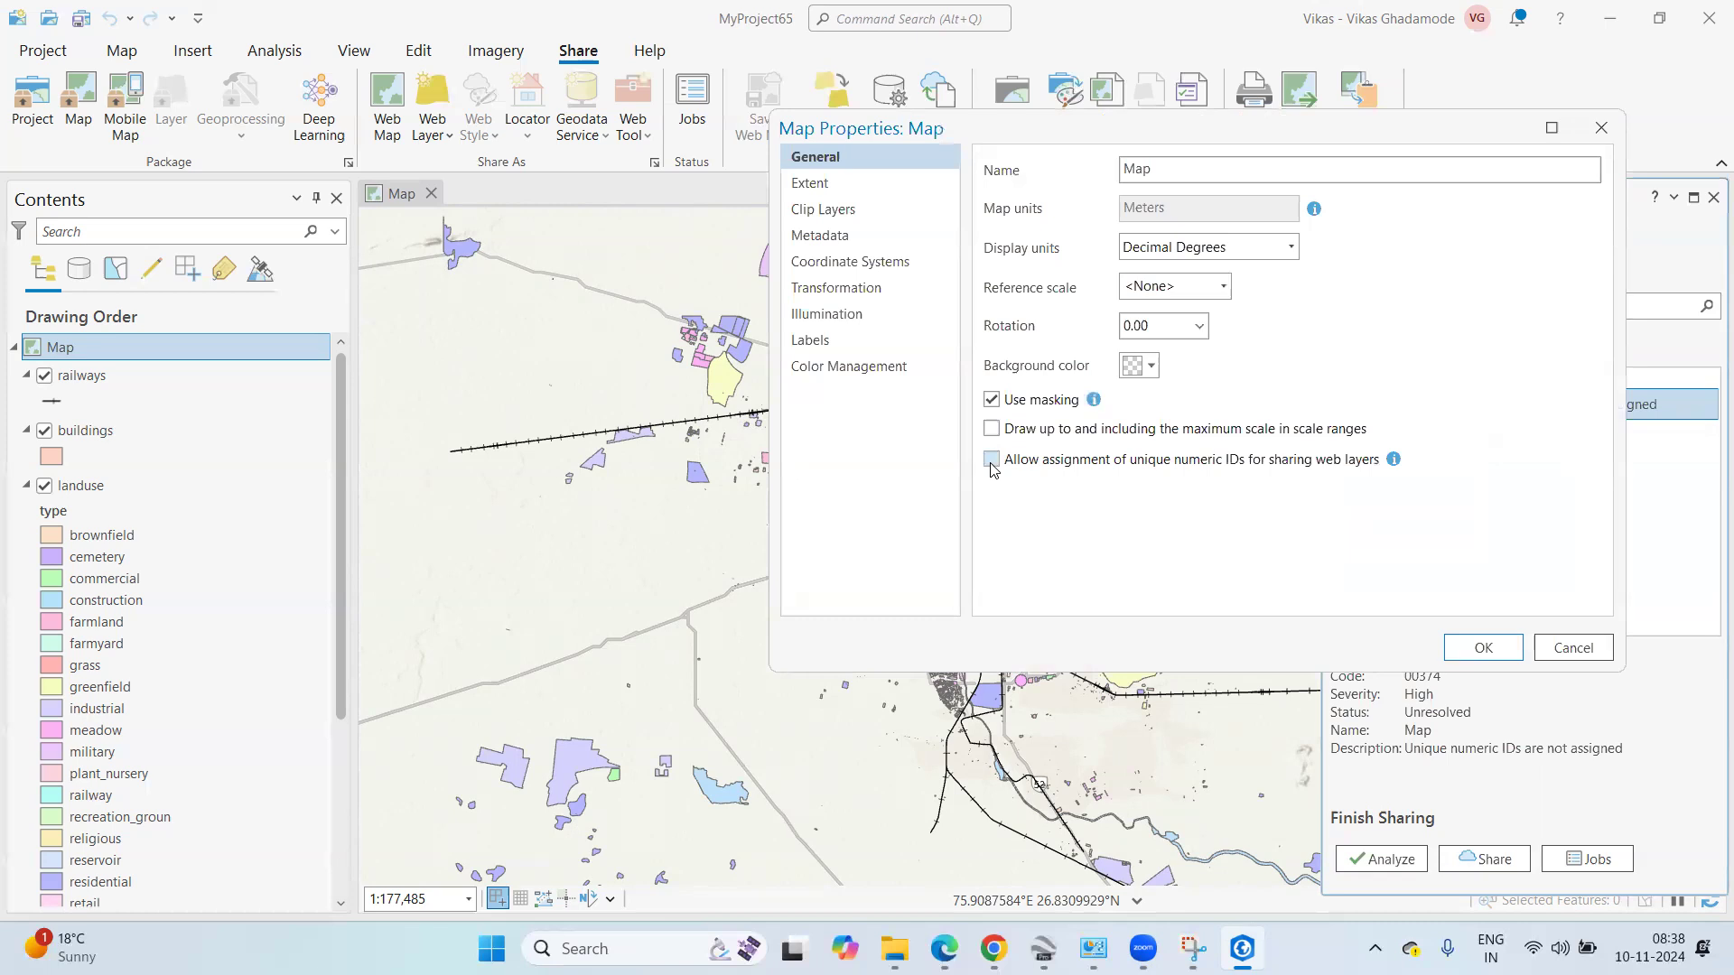
pyautogui.click(991, 461)
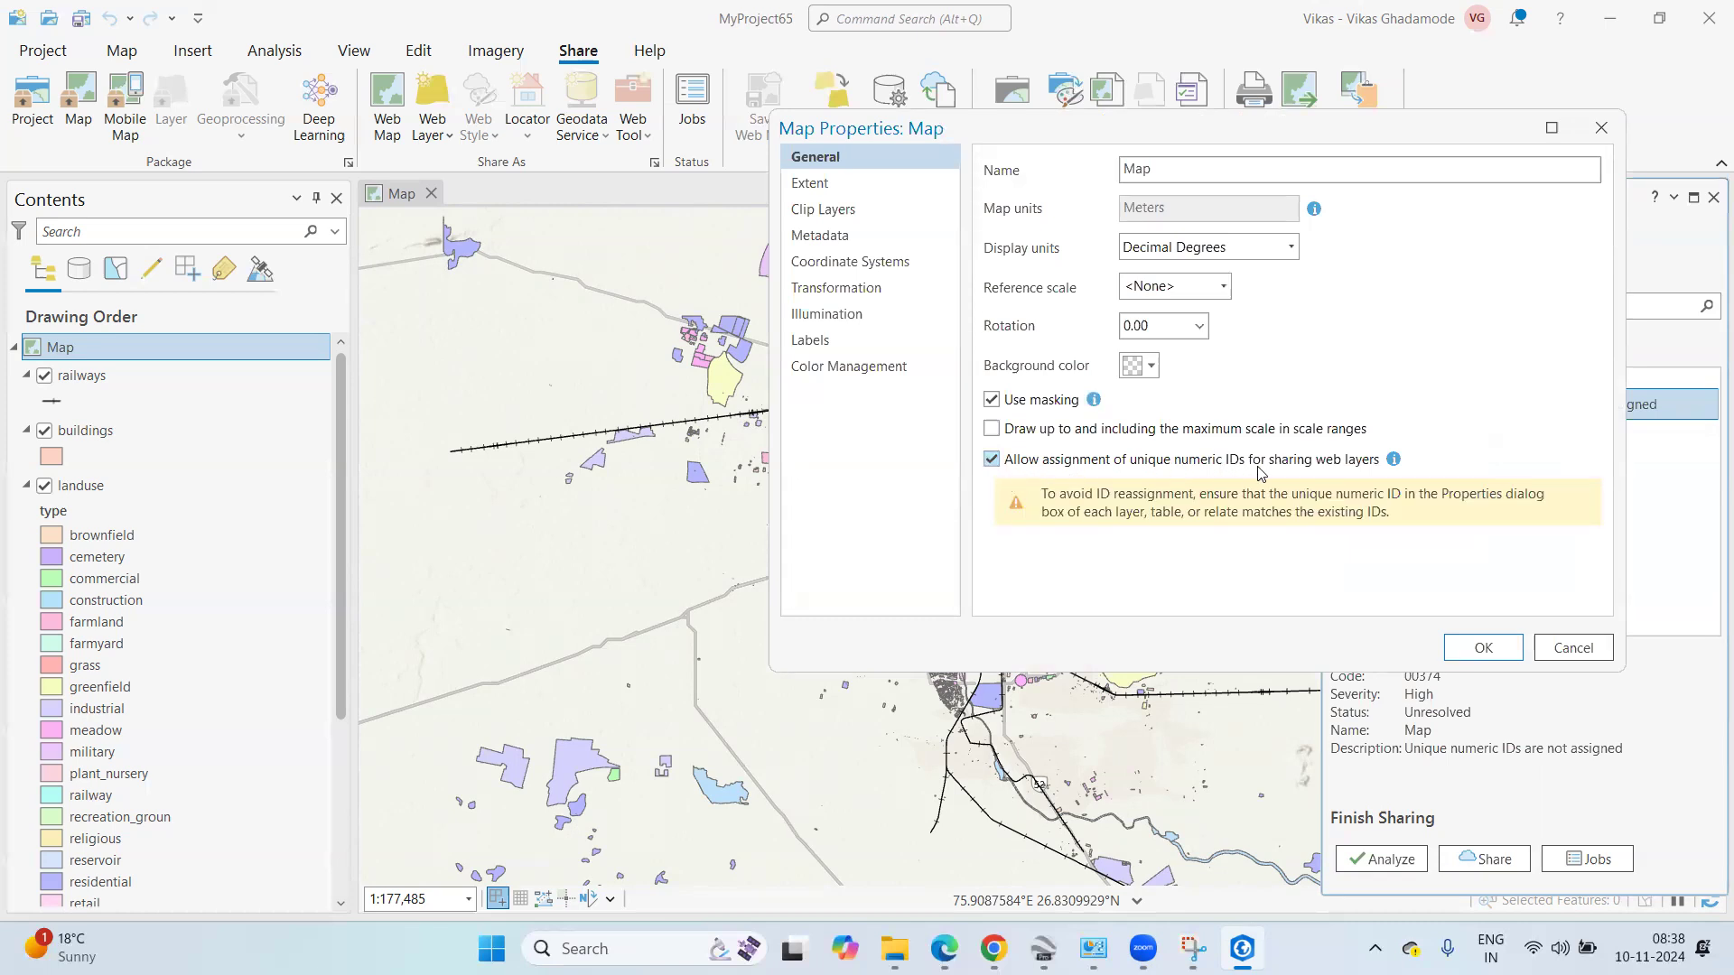
pyautogui.click(1472, 656)
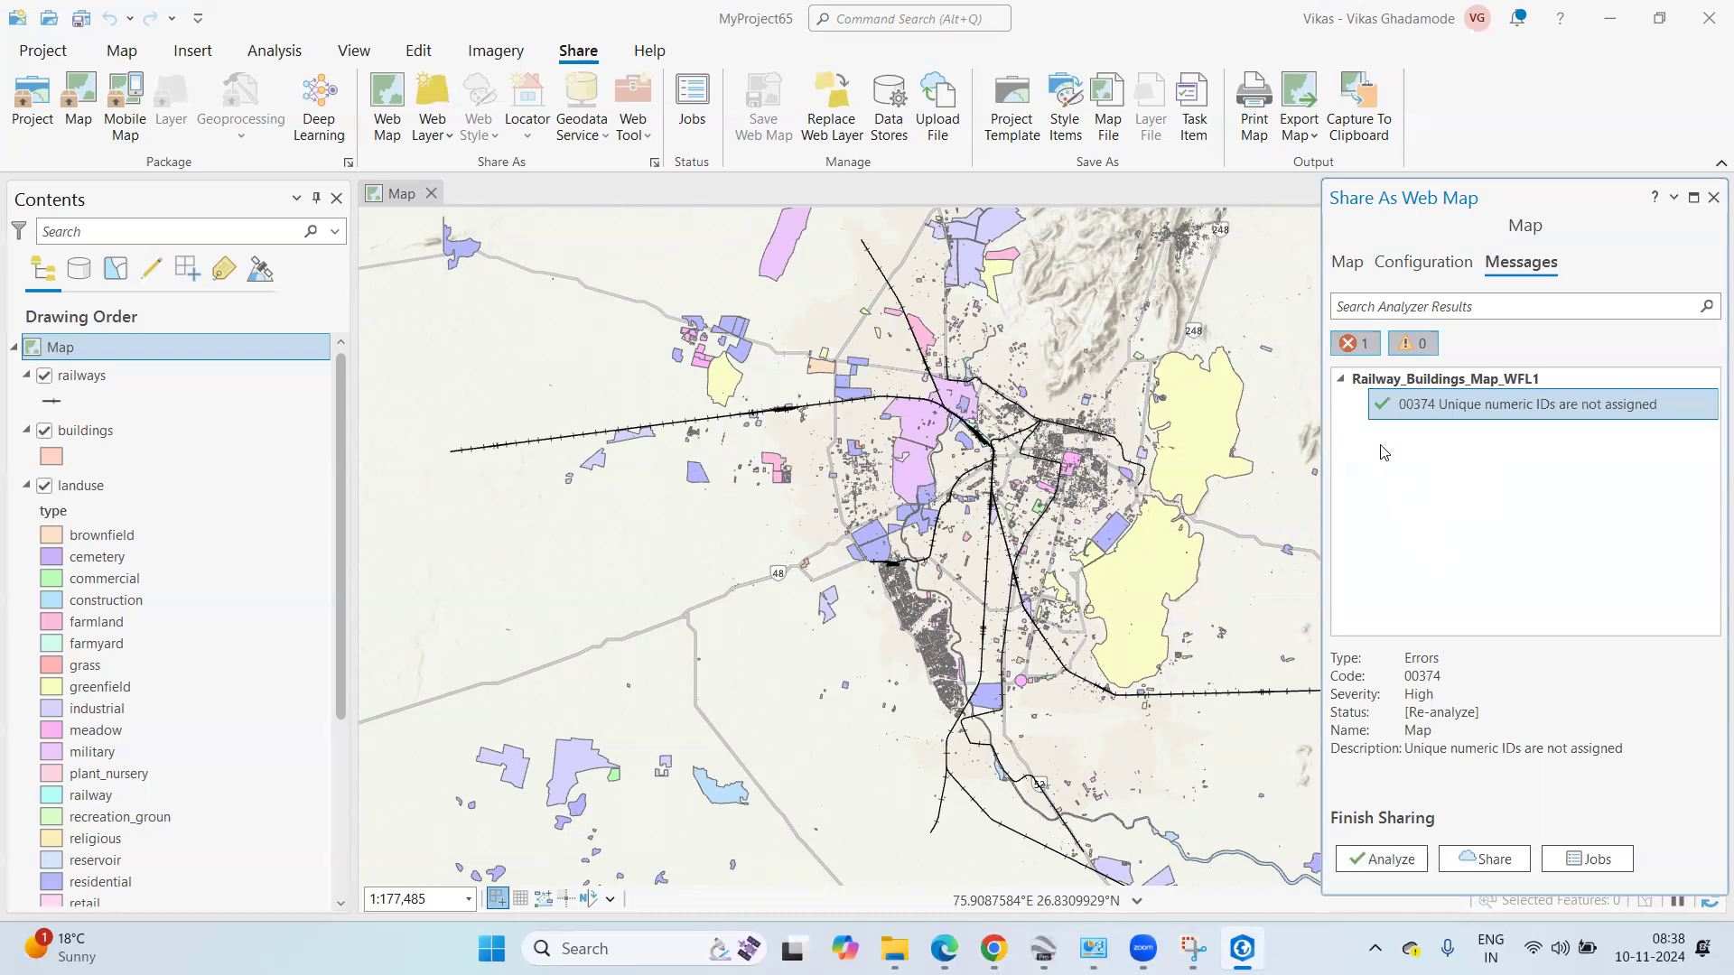
pyautogui.click(1379, 855)
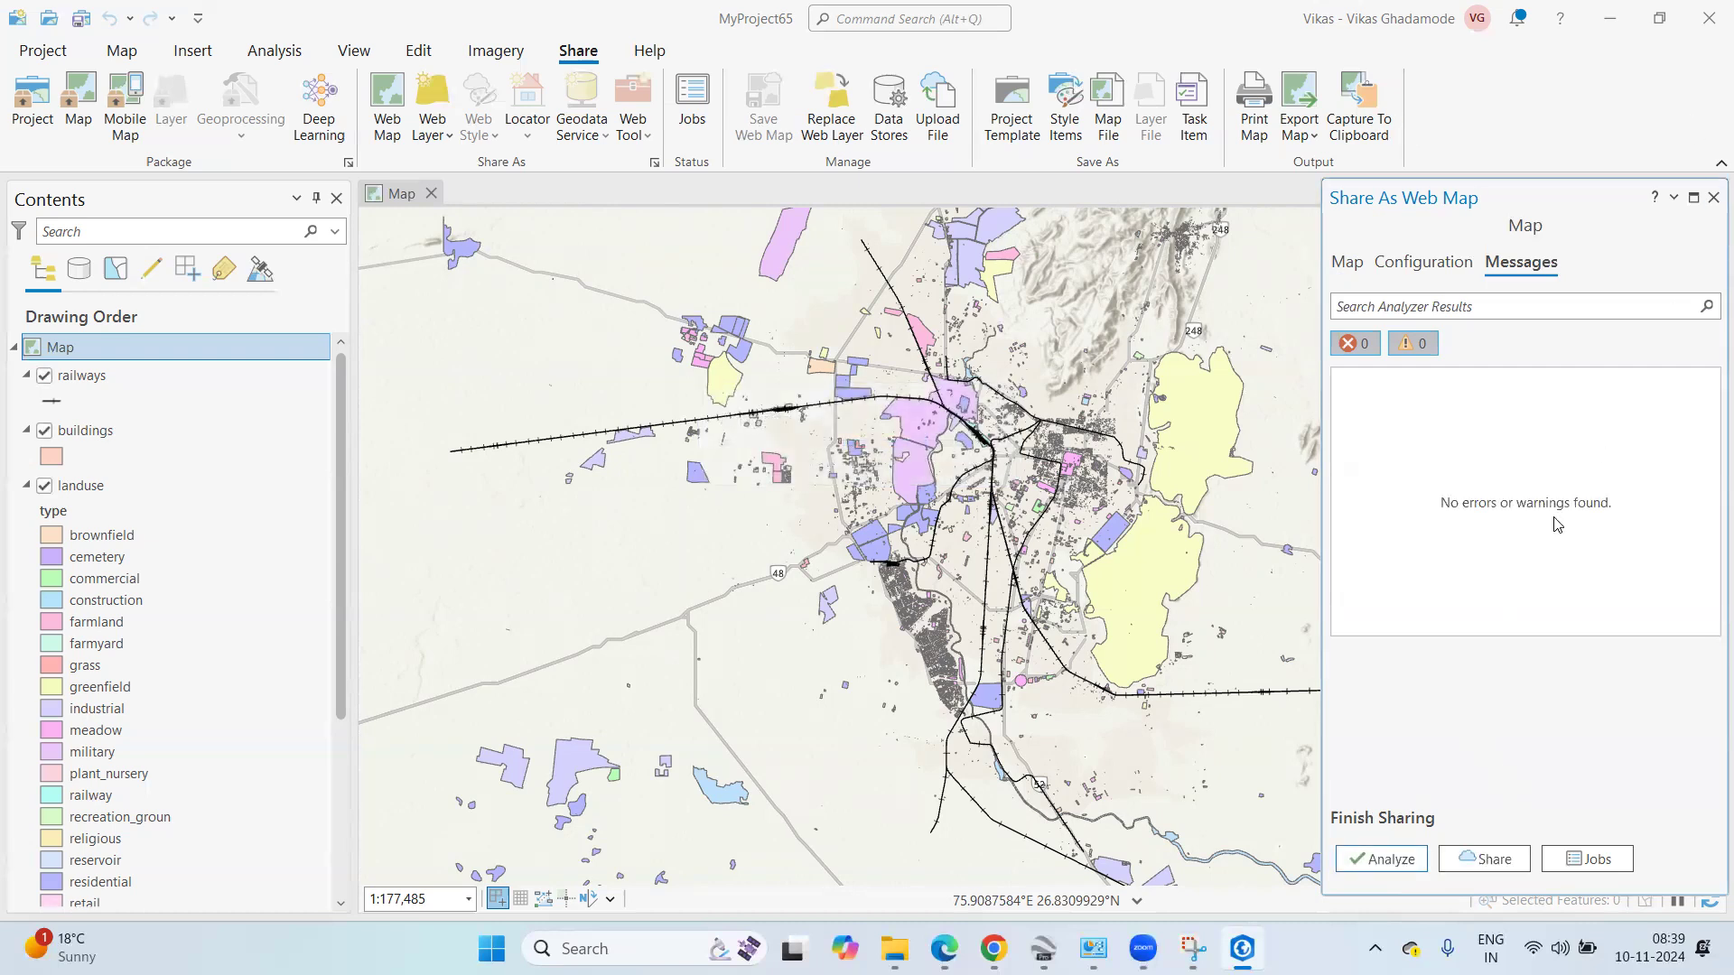
# Review the shared railways, buildings, landuse and natural layers, then return to the general settings.
pyautogui.click(1425, 264)
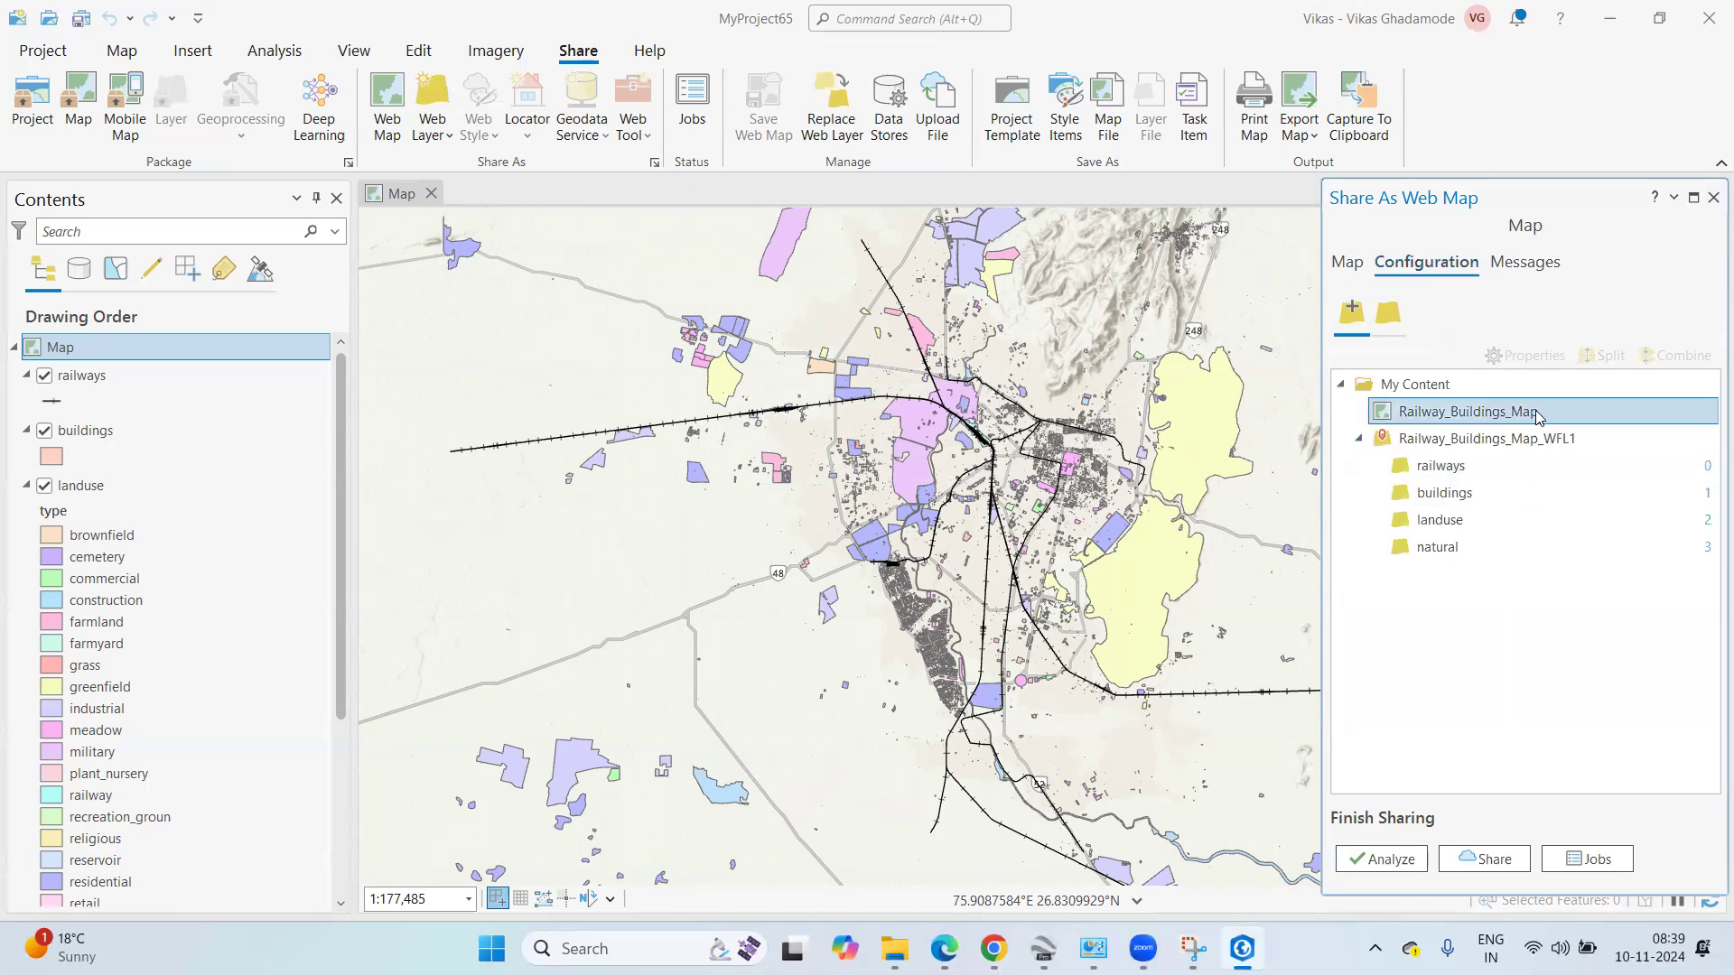
pyautogui.click(1346, 263)
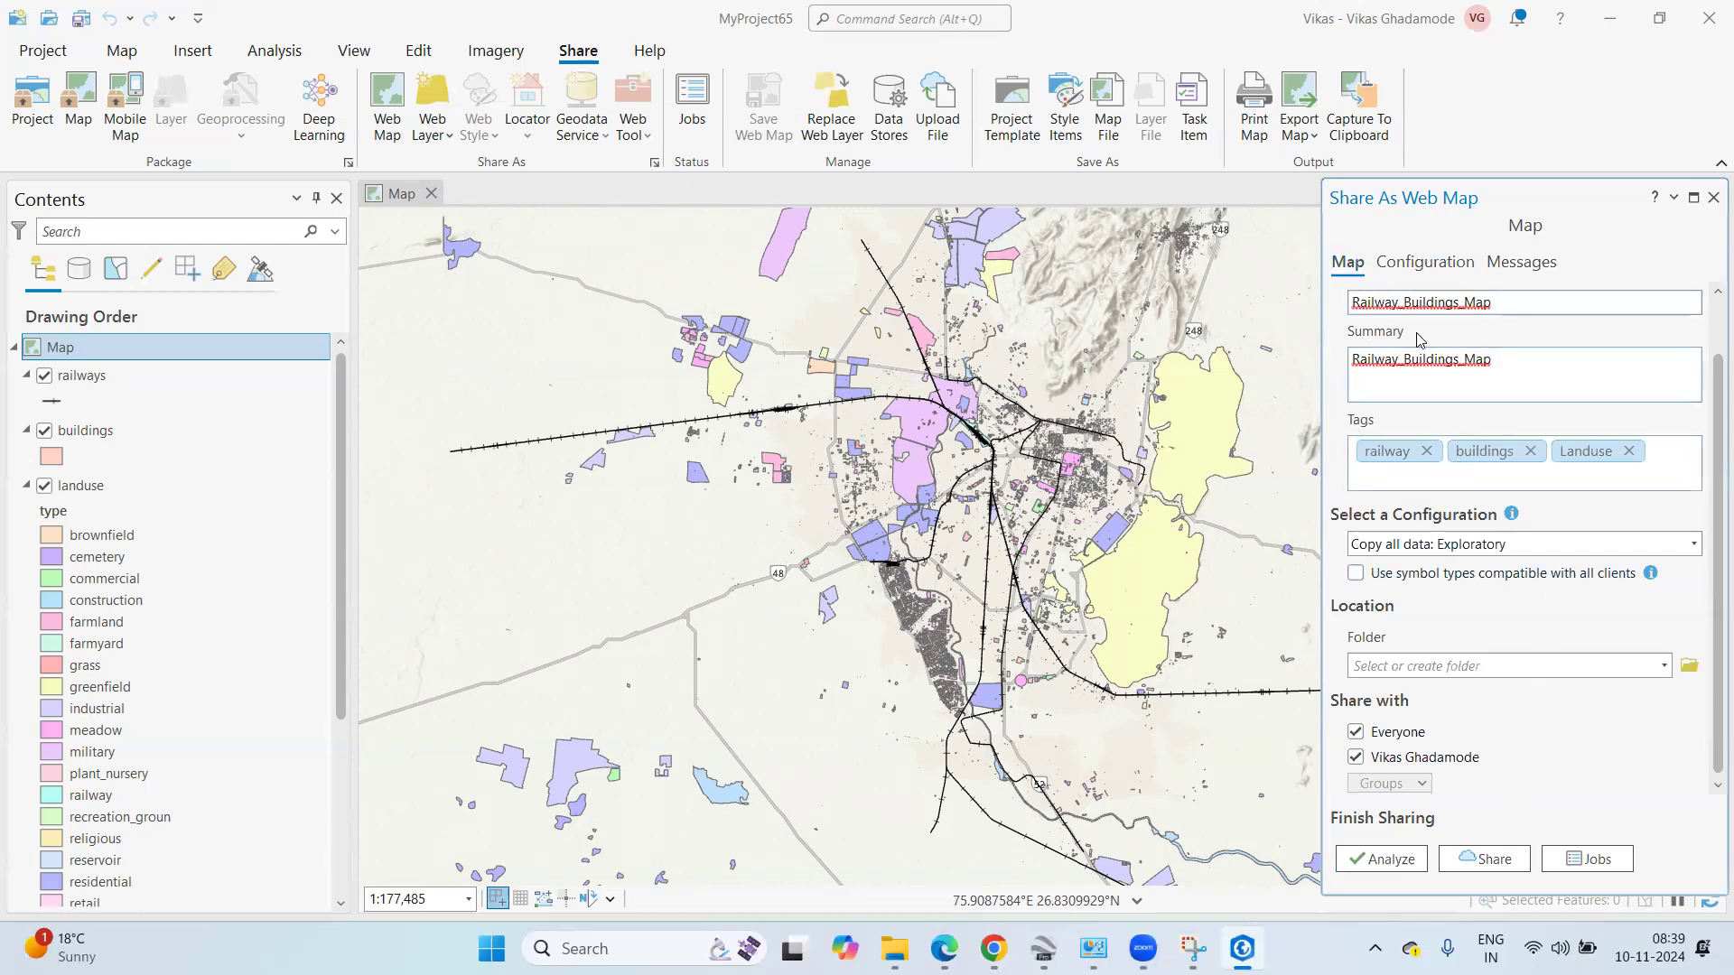
pyautogui.click(1414, 262)
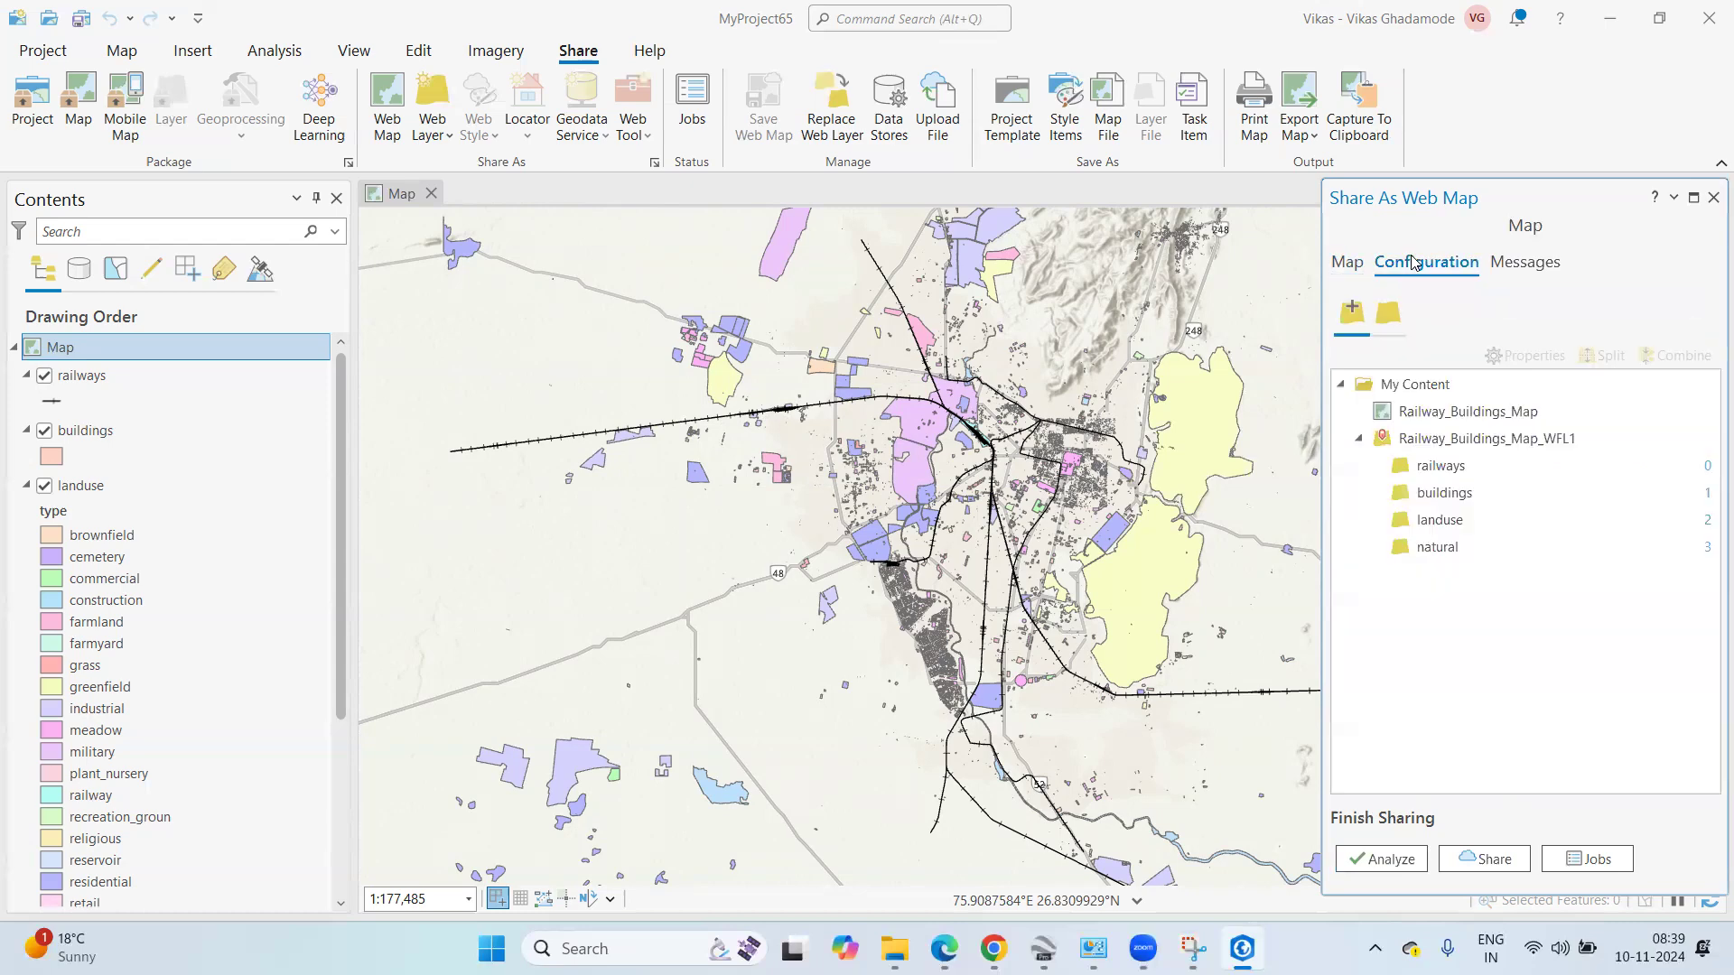
pyautogui.click(1340, 267)
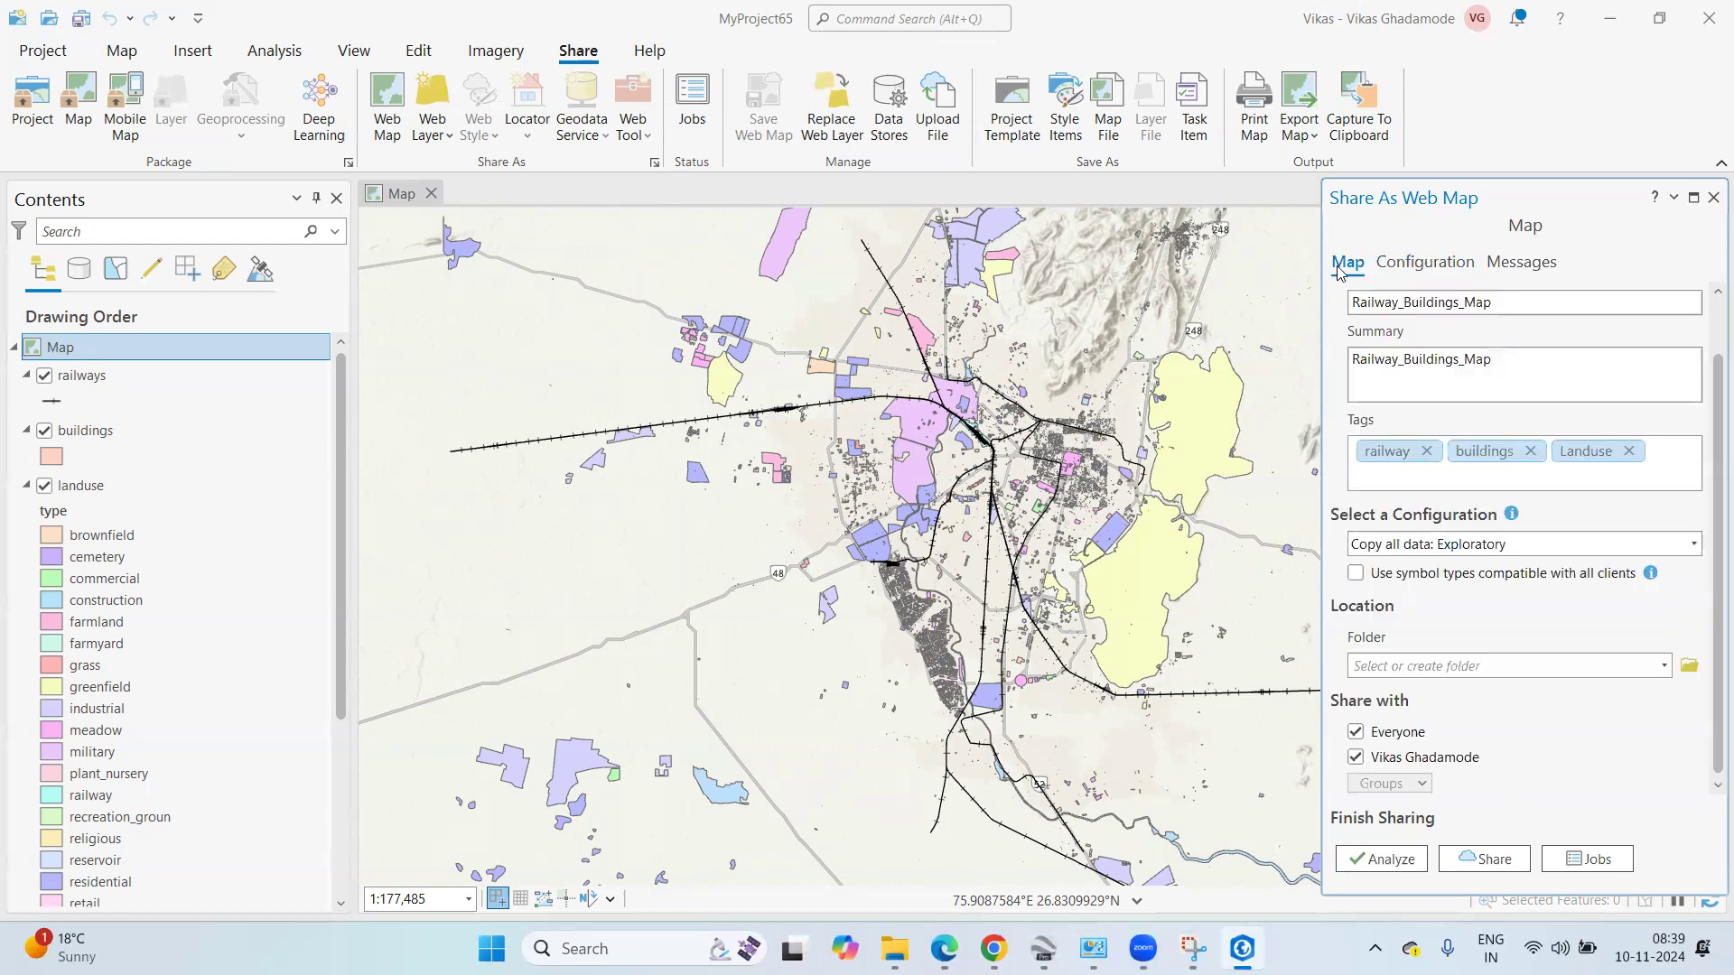
pyautogui.click(1423, 263)
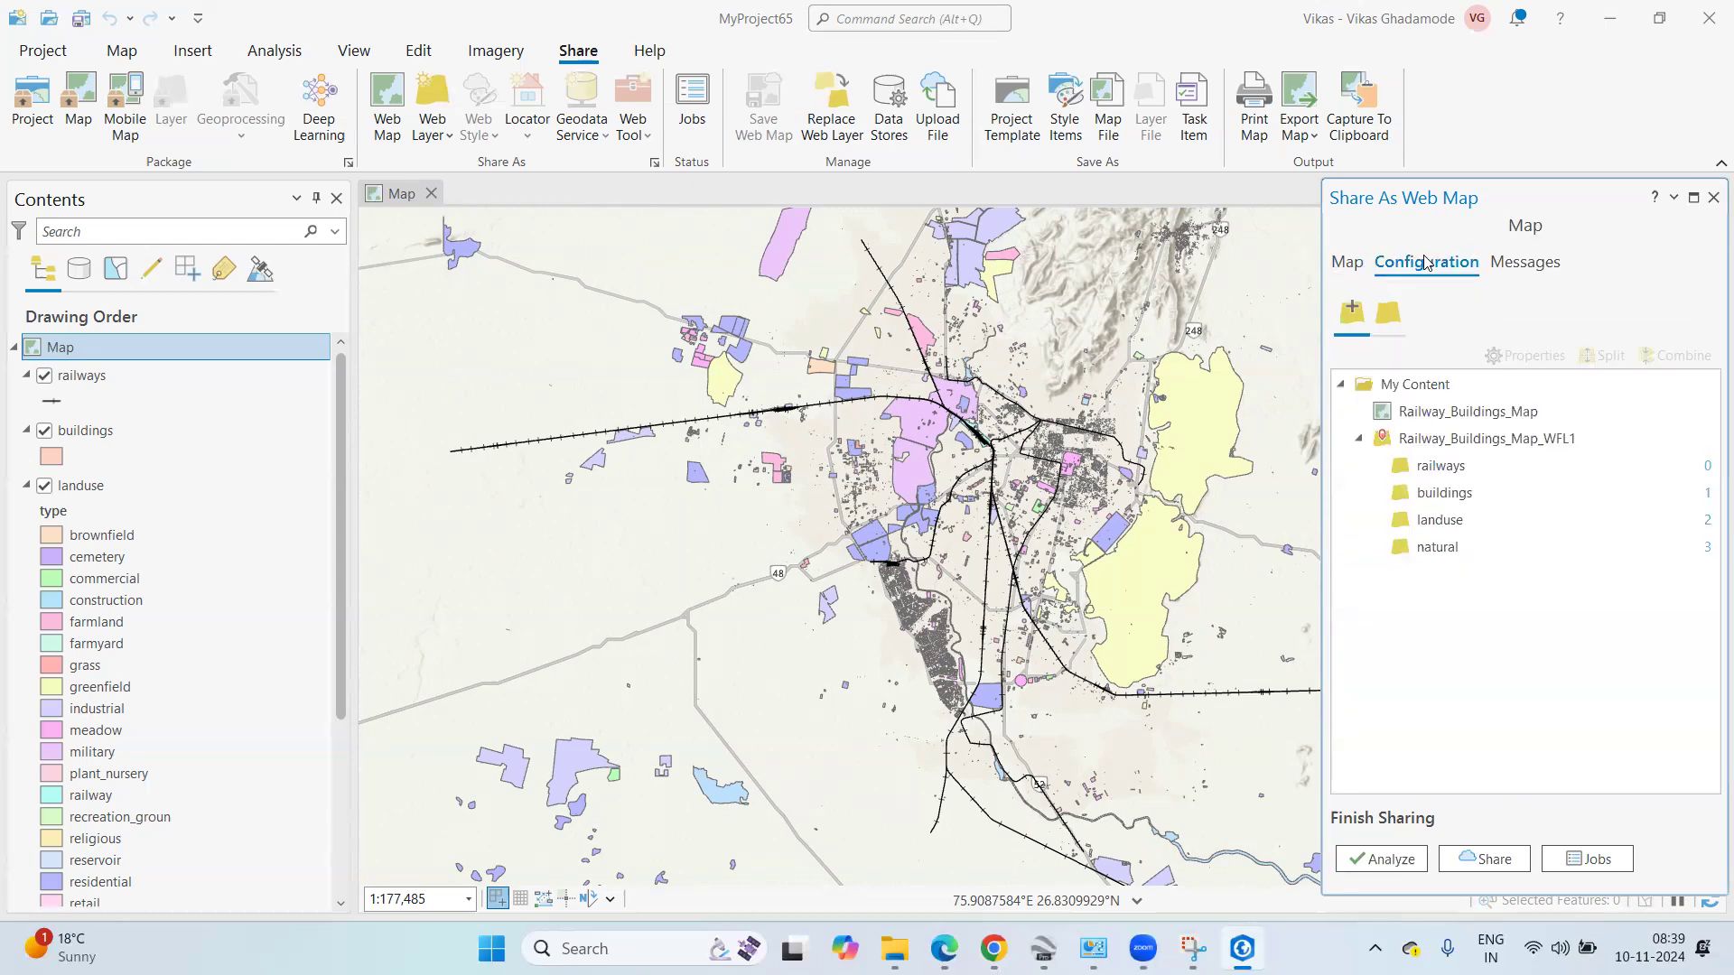
pyautogui.click(1496, 468)
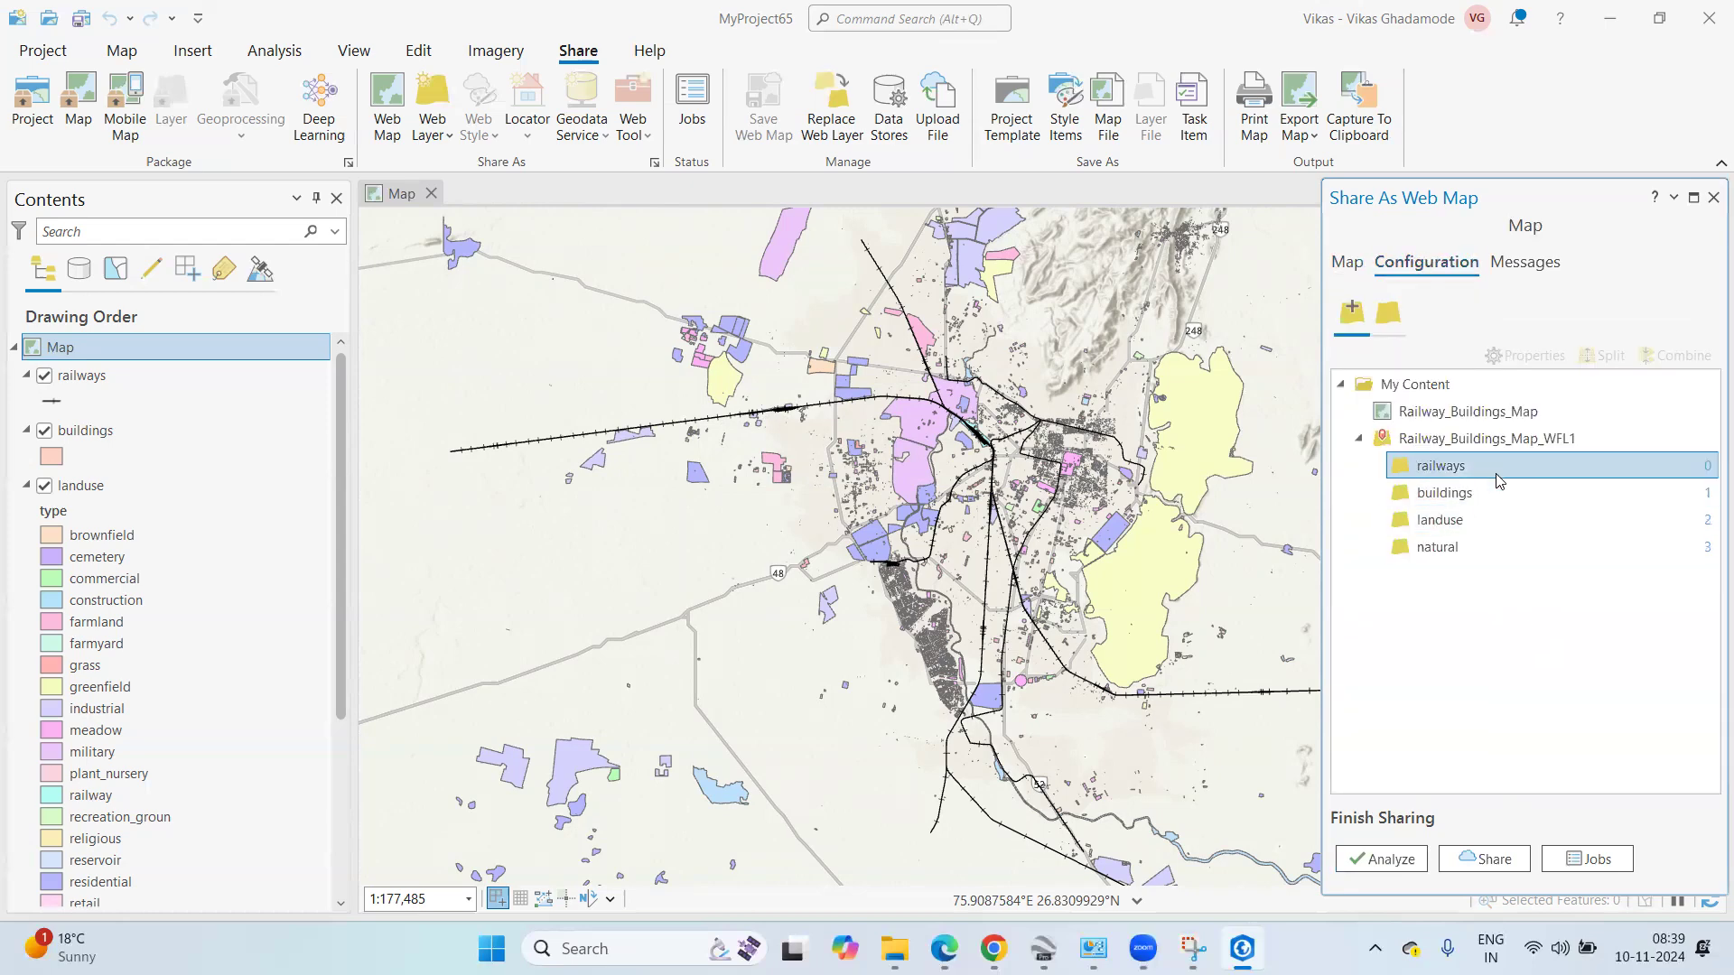
pyautogui.click(1496, 495)
pyautogui.click(1495, 522)
pyautogui.click(1498, 548)
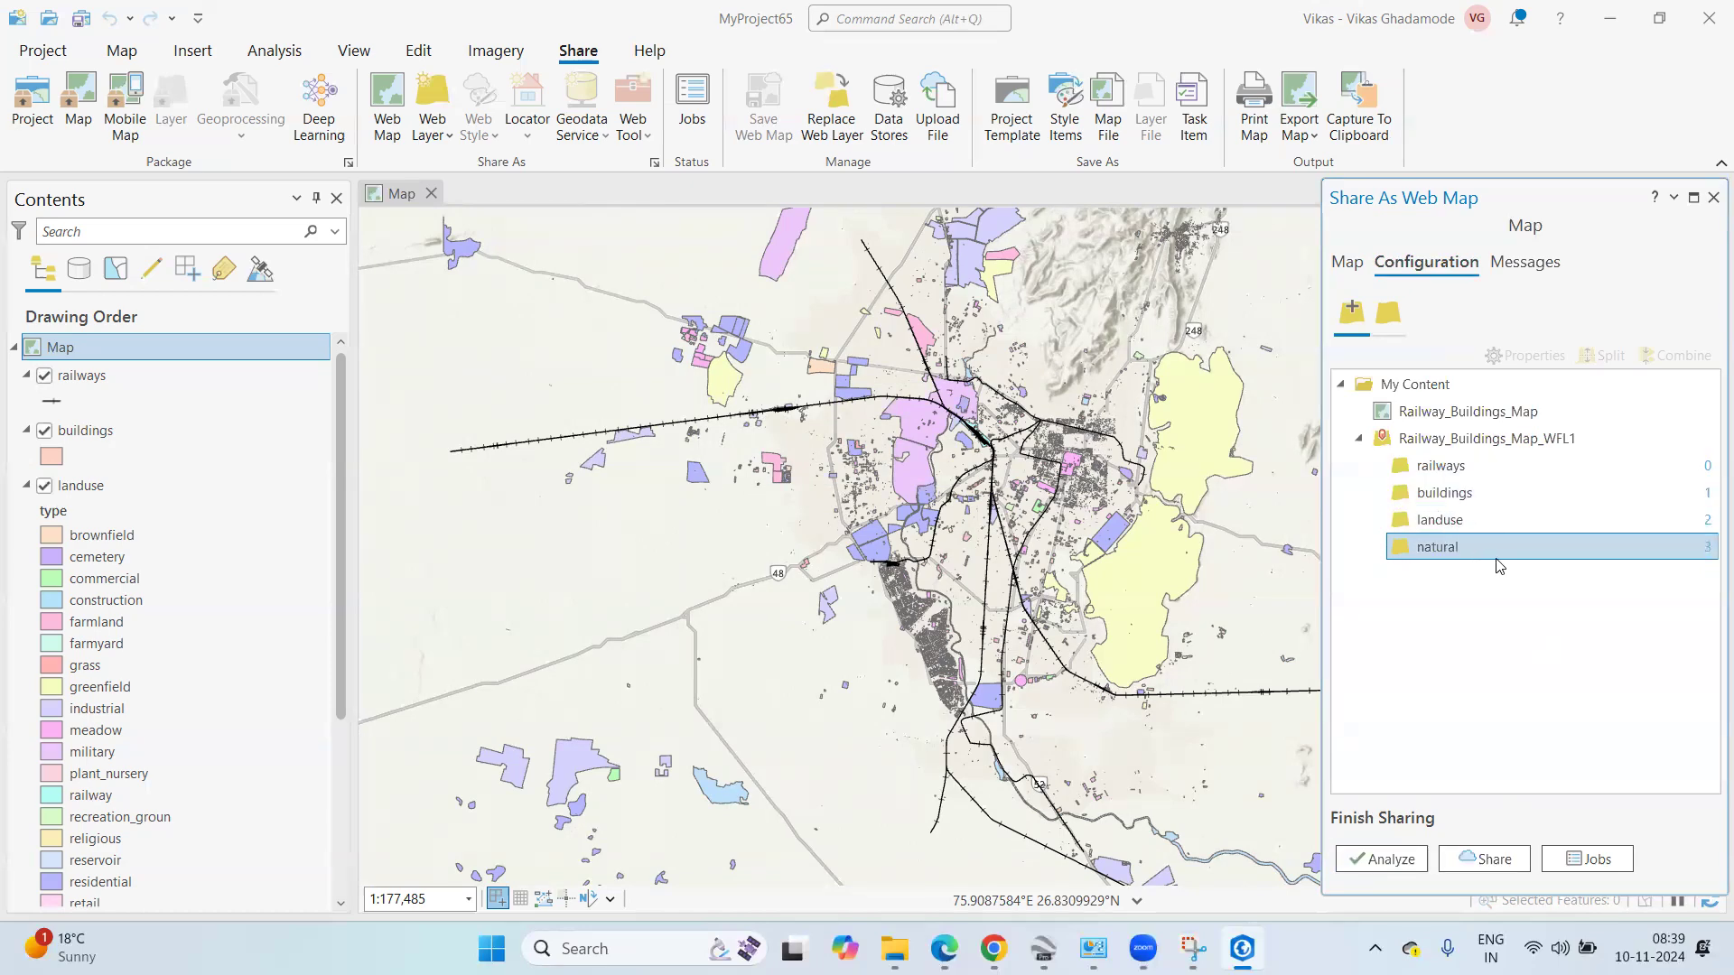
pyautogui.click(1347, 263)
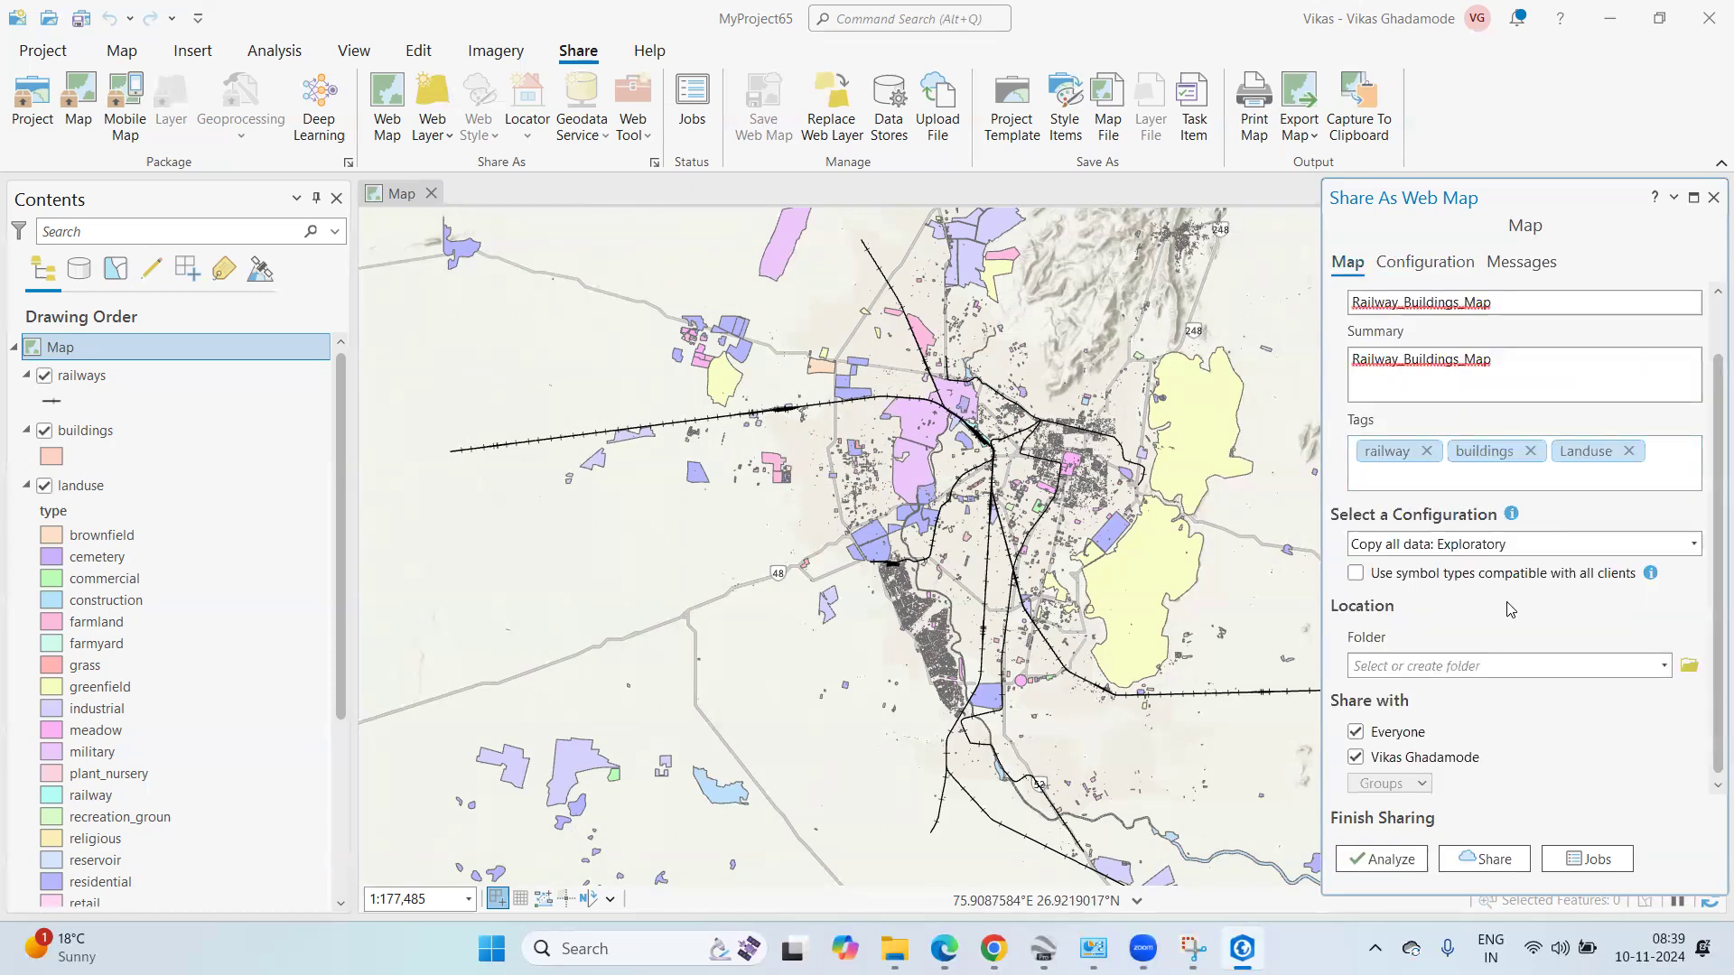
# Publish Railway_Buildings_Map to ArcGIS Online and wait for the success message.
pyautogui.click(1483, 859)
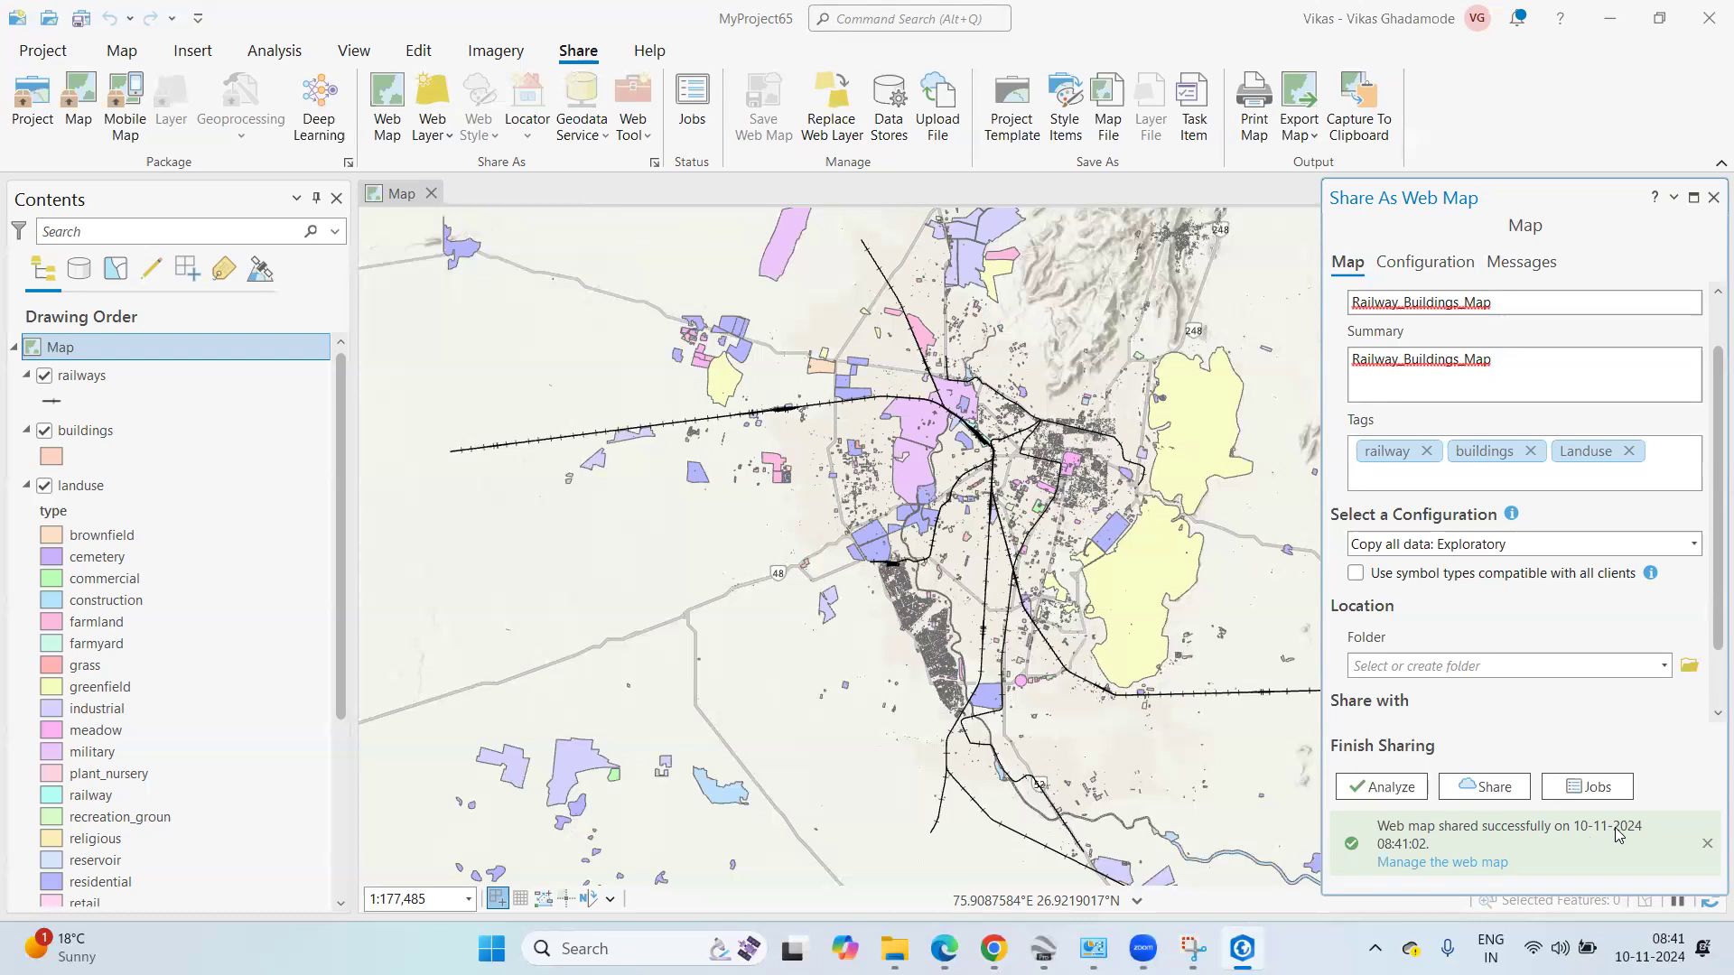
# Open the shared web map's ArcGIS Online item page and launch it in Map Viewer.
pyautogui.click(1438, 863)
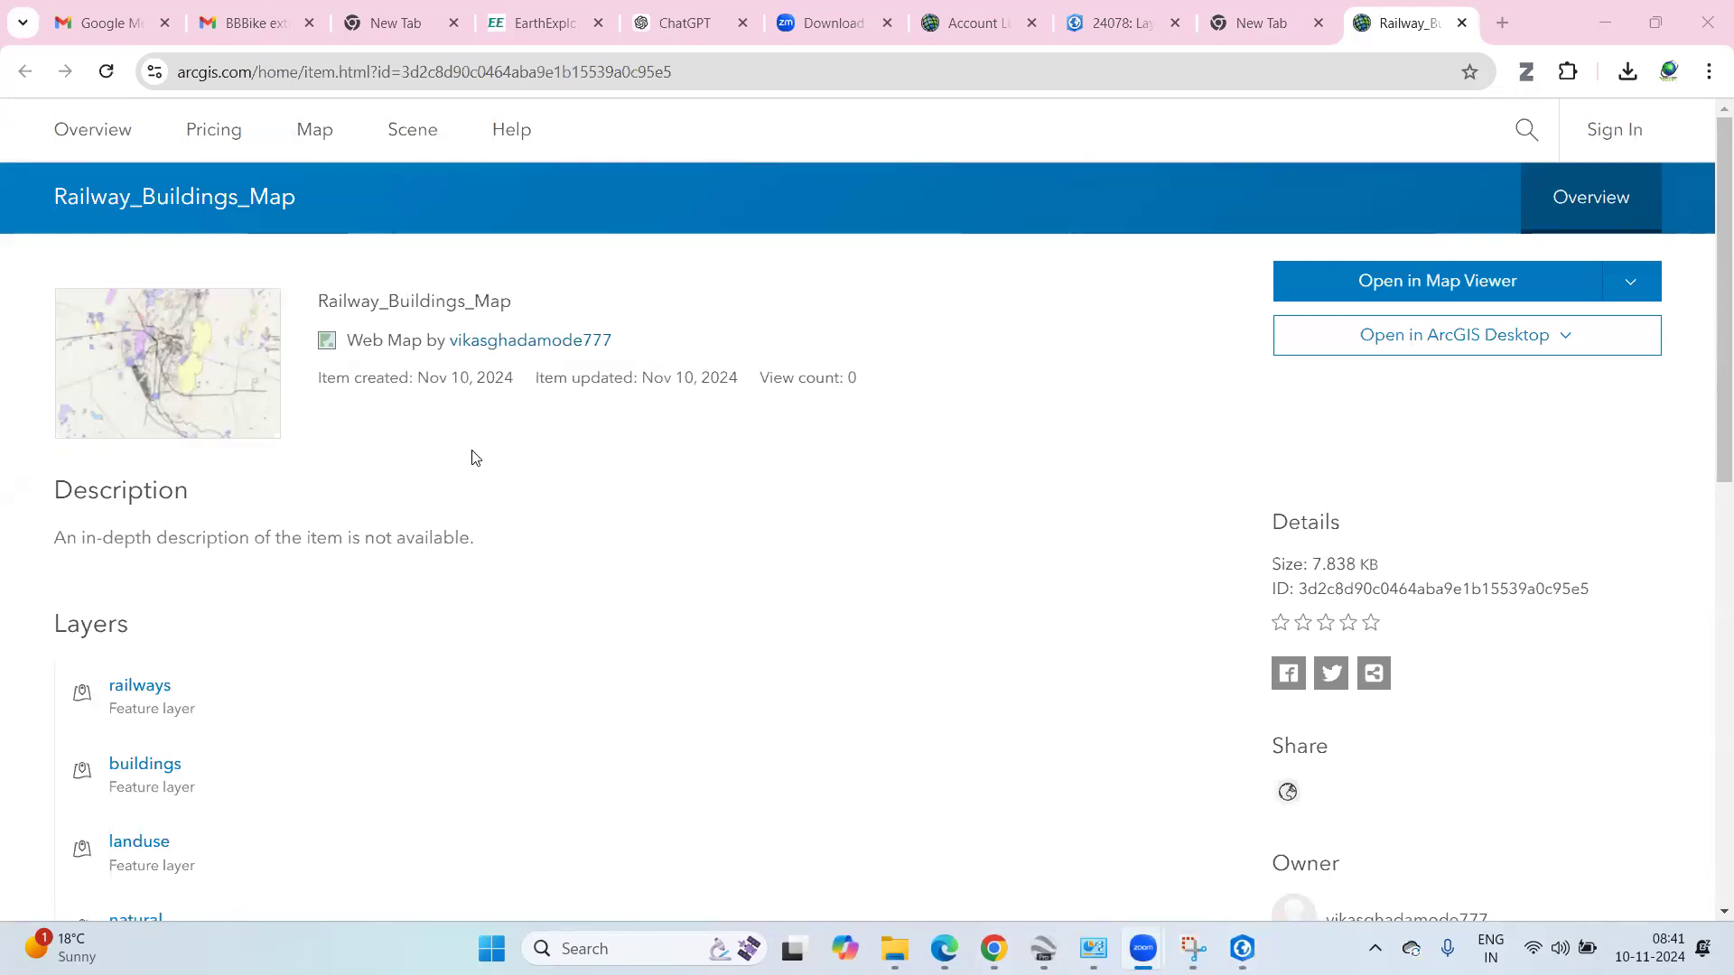
pyautogui.moveTo(157, 363)
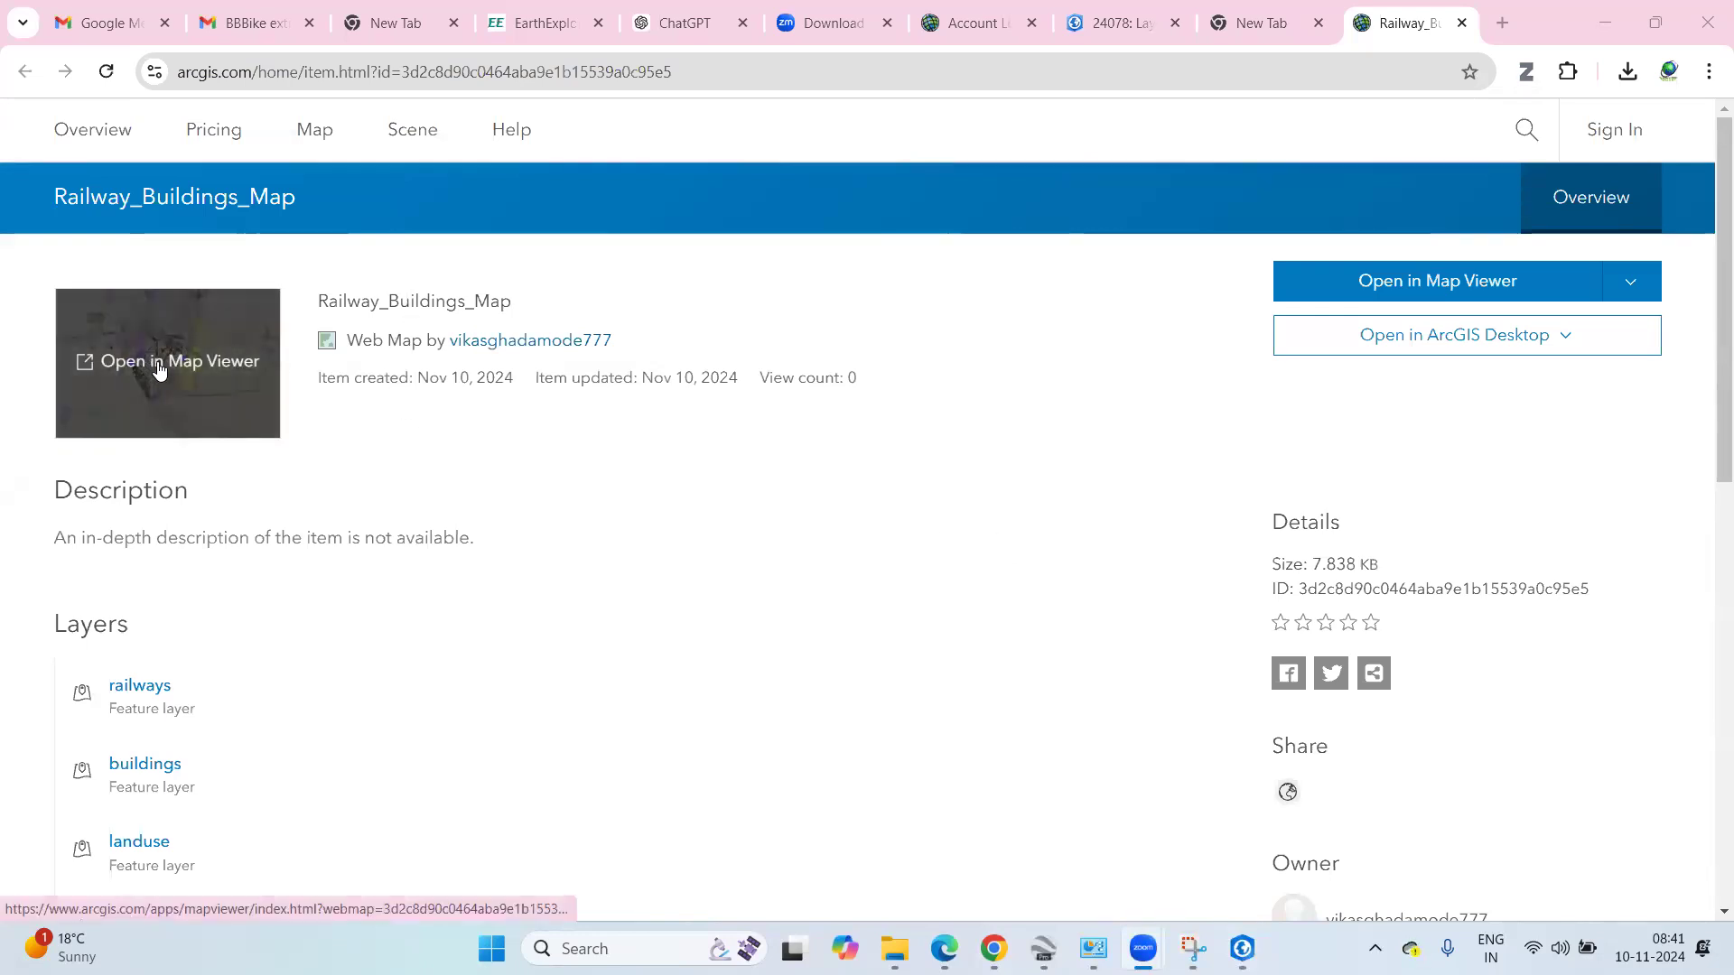
pyautogui.click(157, 363)
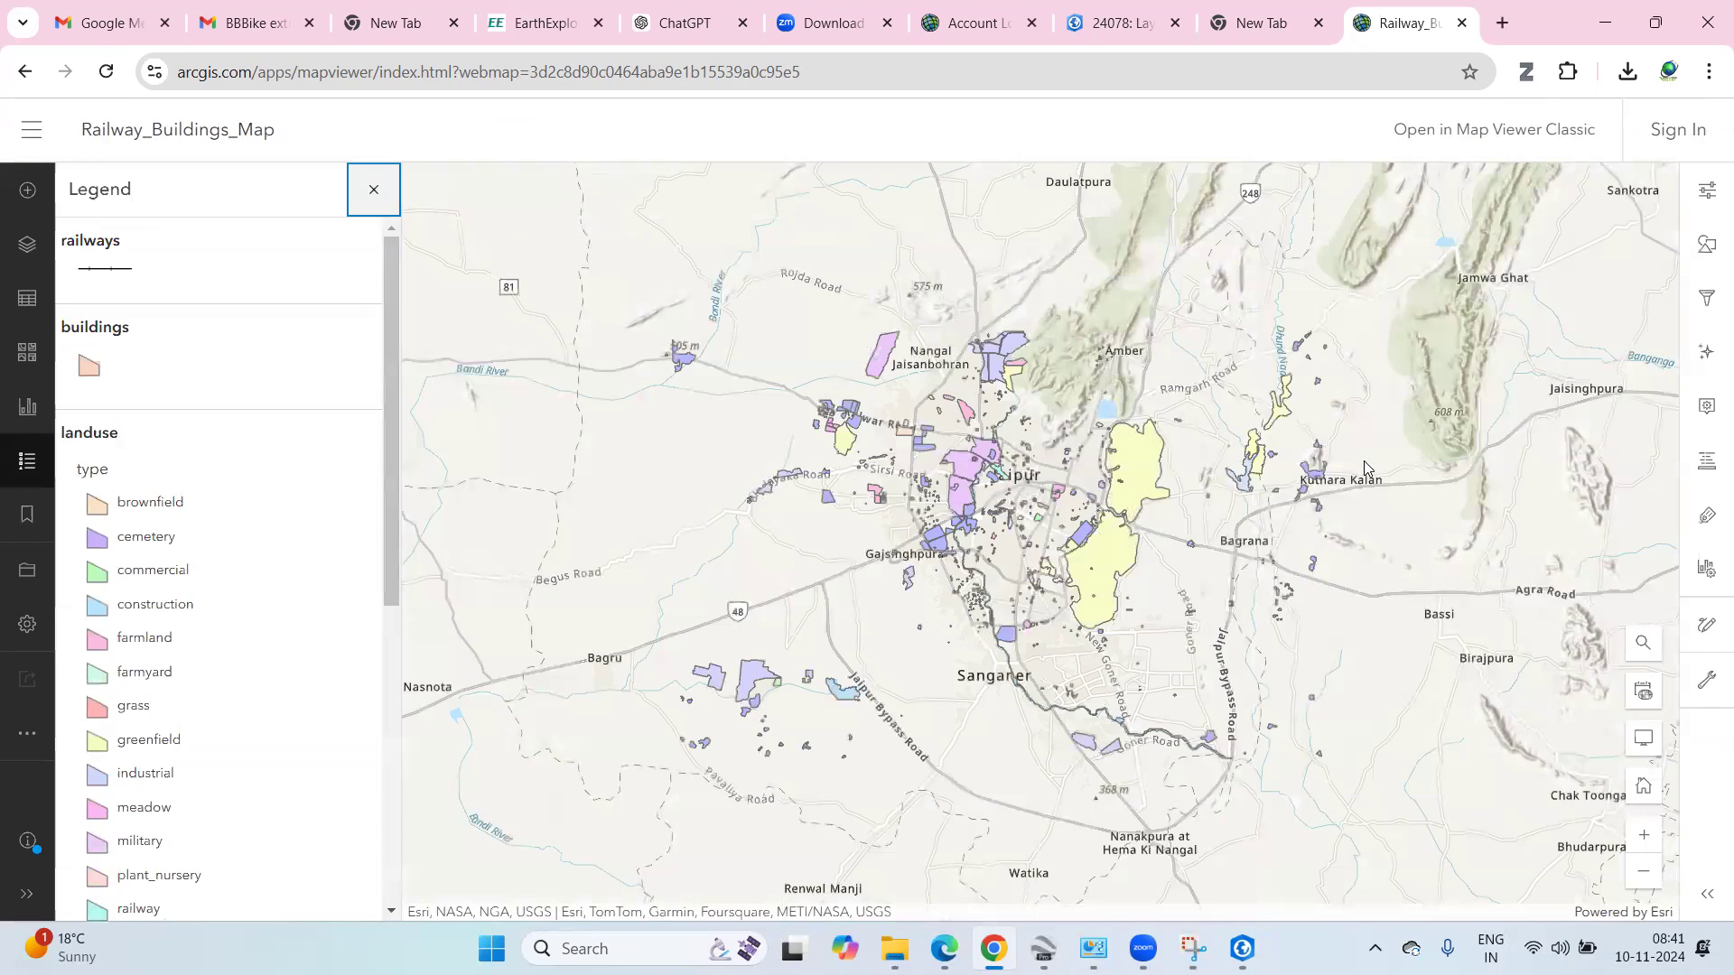
# Zoom and pan Map Viewer to frame the railways, buildings and landuse around Jaipur.
pyautogui.scroll(2, 1038, 370)
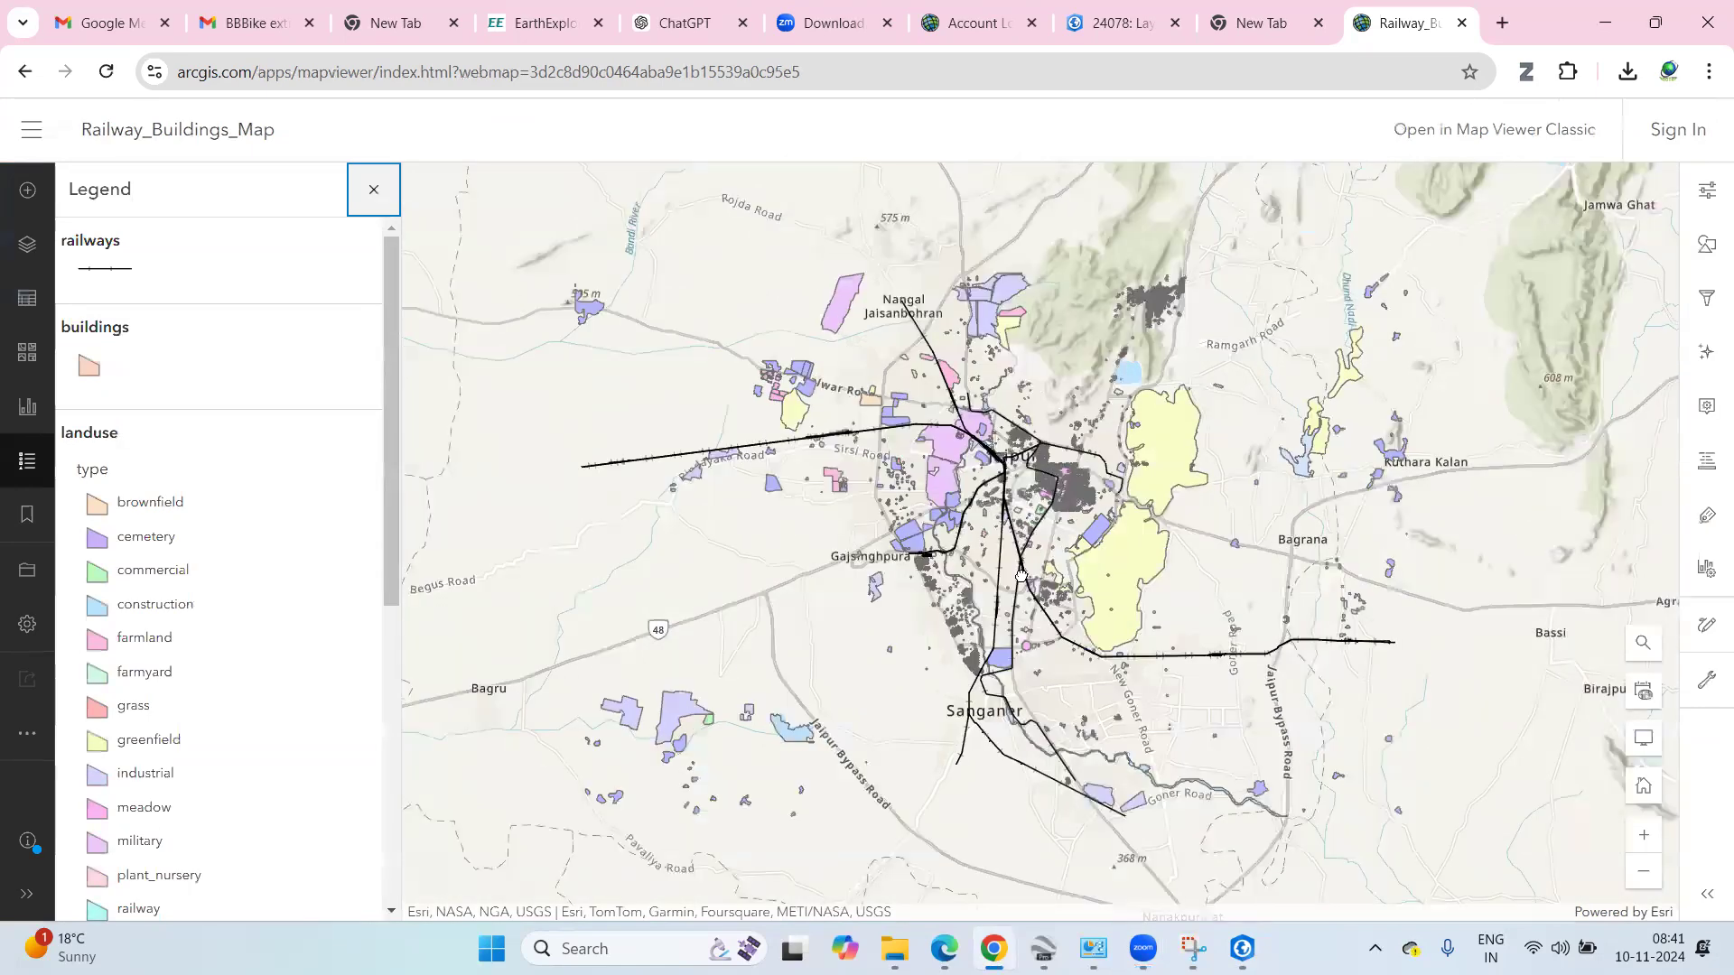
pyautogui.moveTo(671, 767); pyautogui.dragTo(991, 583)
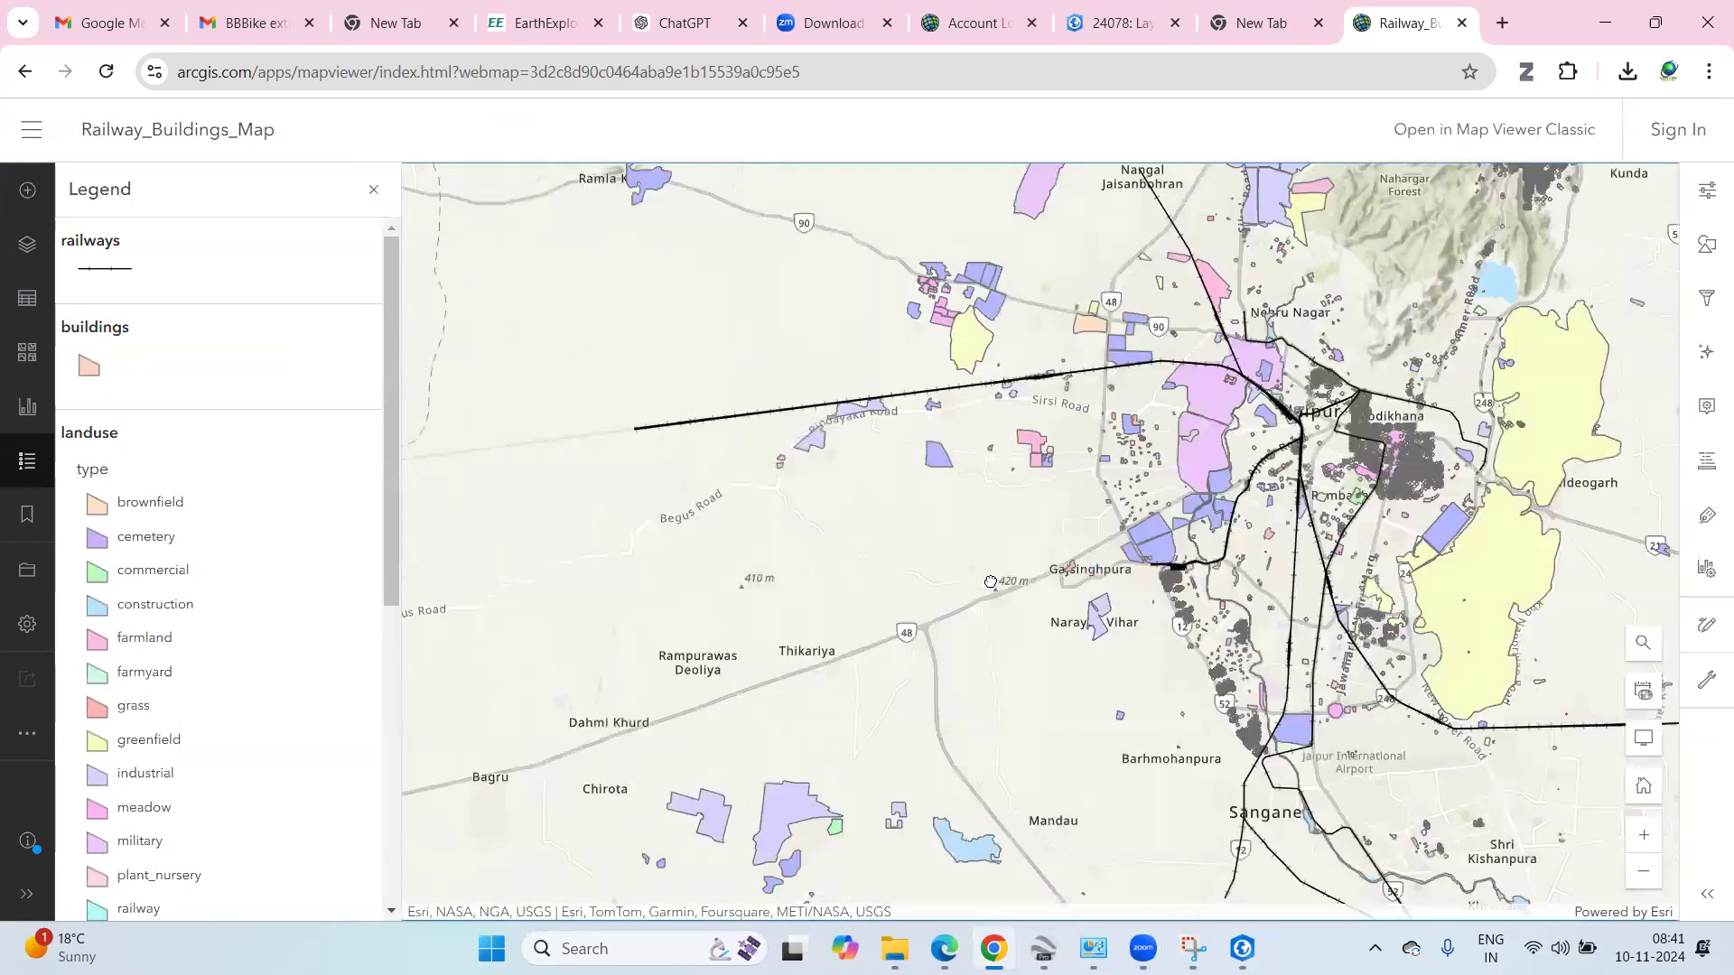
pyautogui.moveTo(1071, 540); pyautogui.dragTo(904, 527)
pyautogui.moveTo(978, 387); pyautogui.dragTo(994, 379)
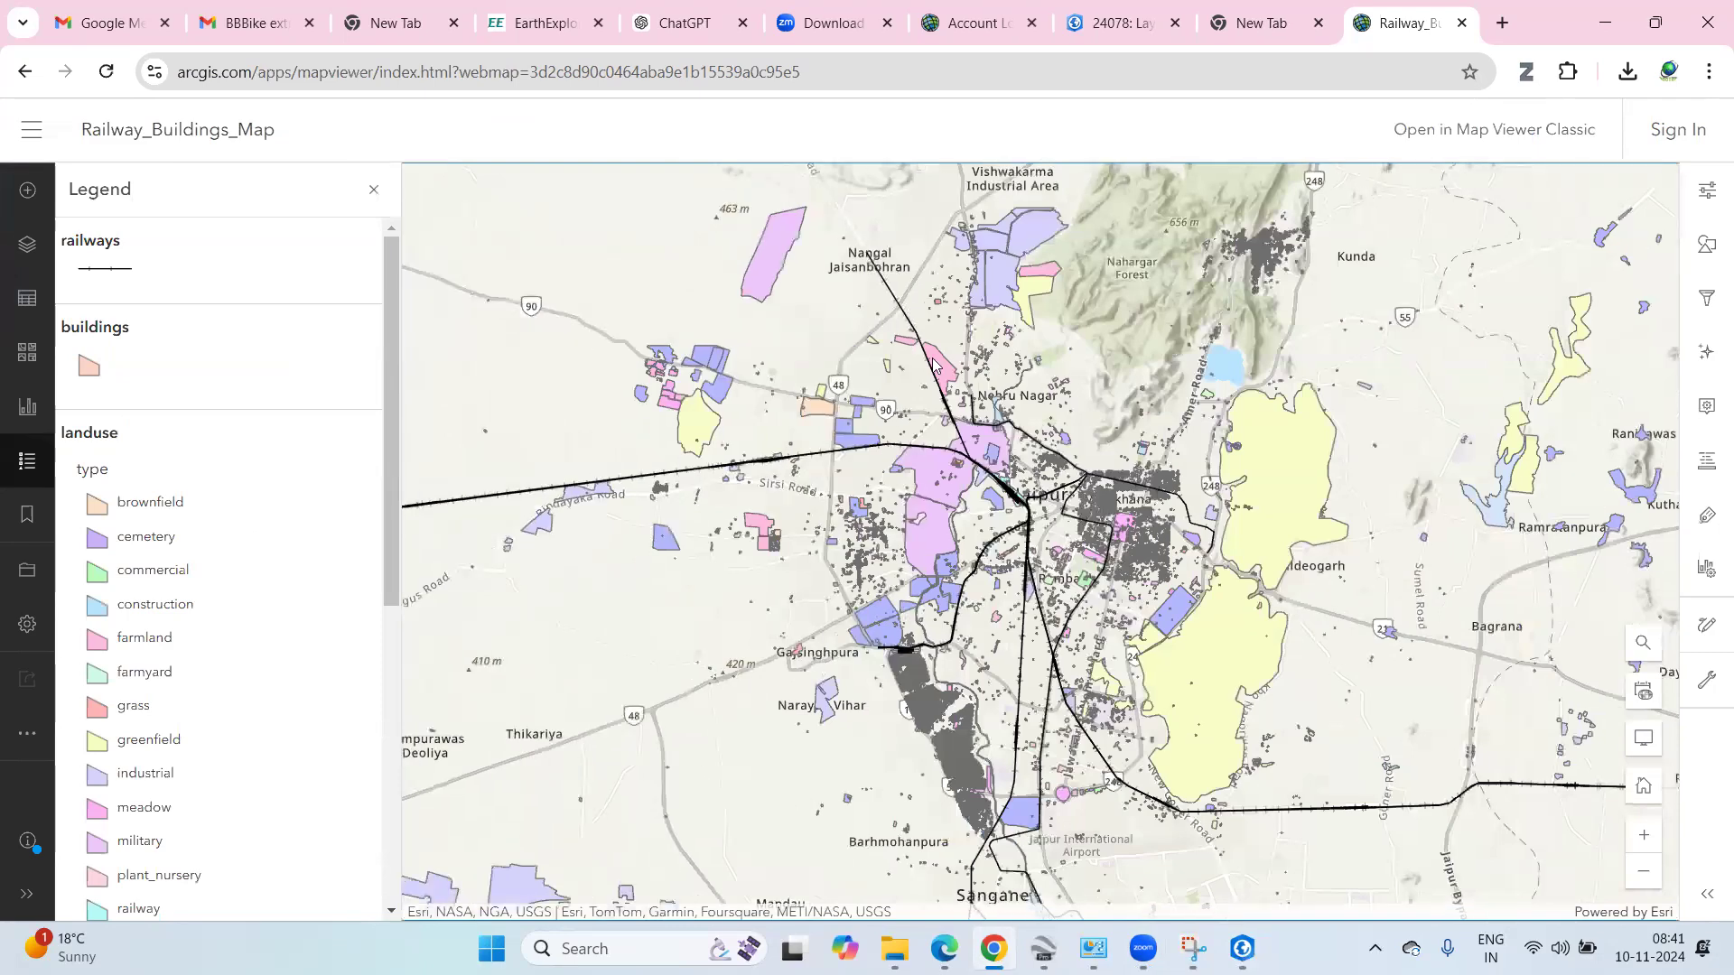
pyautogui.moveTo(978, 440)
pyautogui.mouseDown()
pyautogui.moveTo(992, 396)
pyautogui.moveTo(984, 457)
pyautogui.mouseUp()
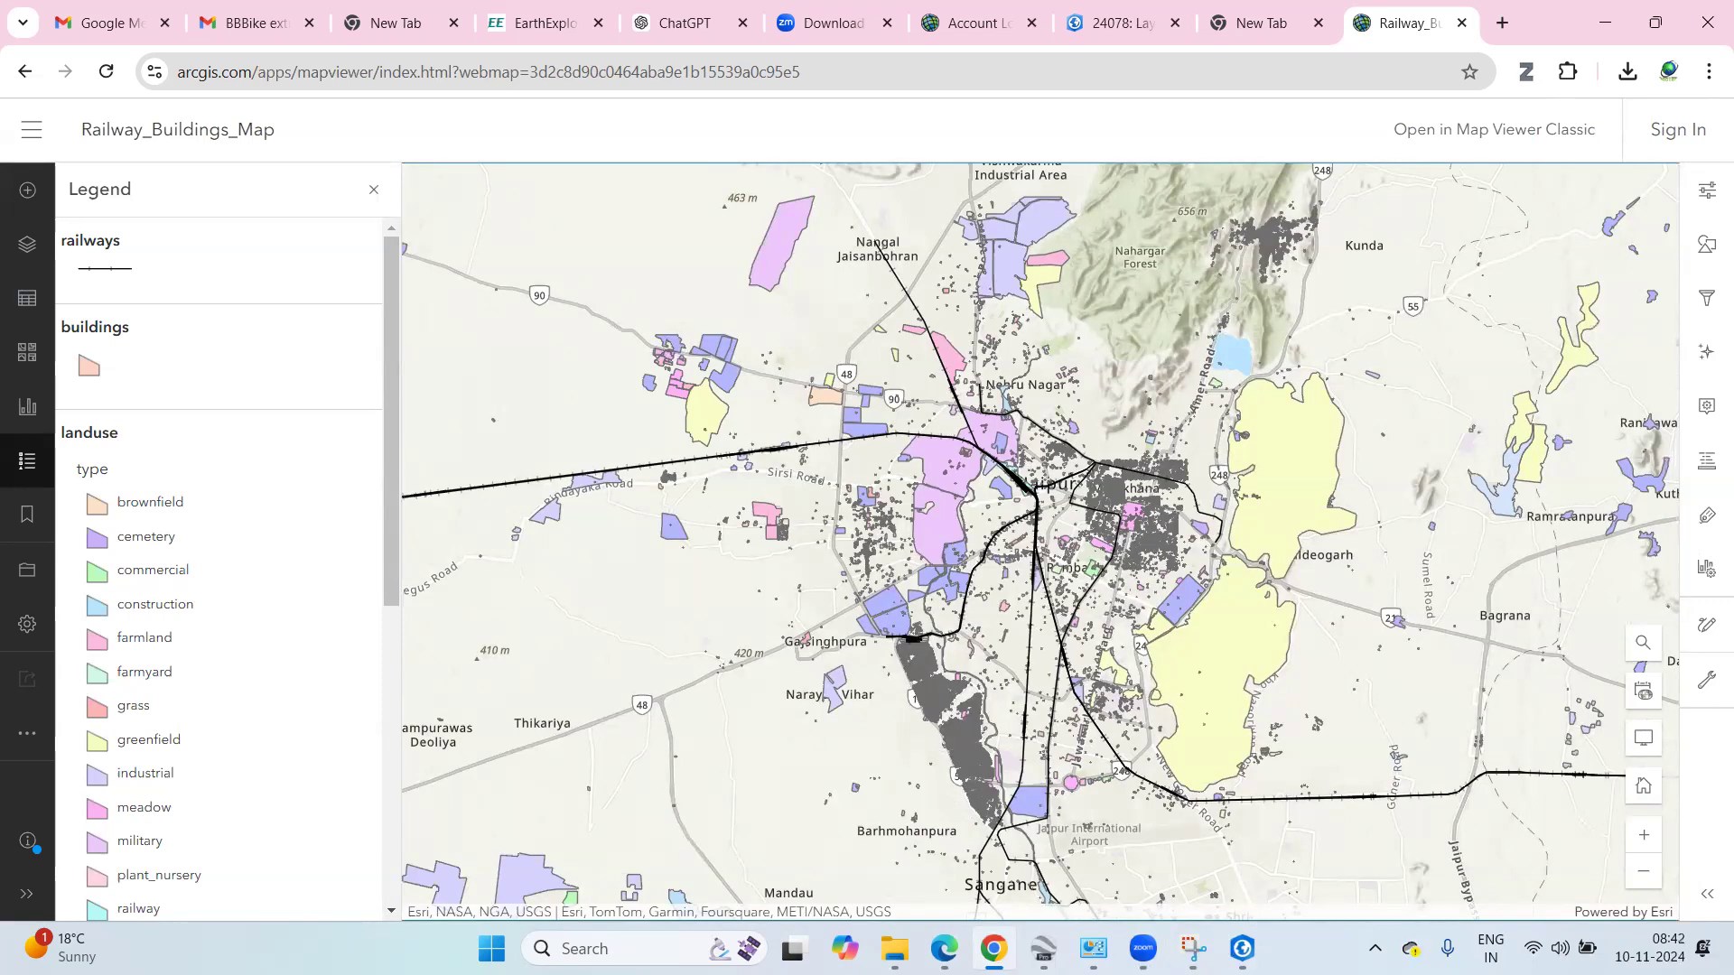
pyautogui.click(1237, 869)
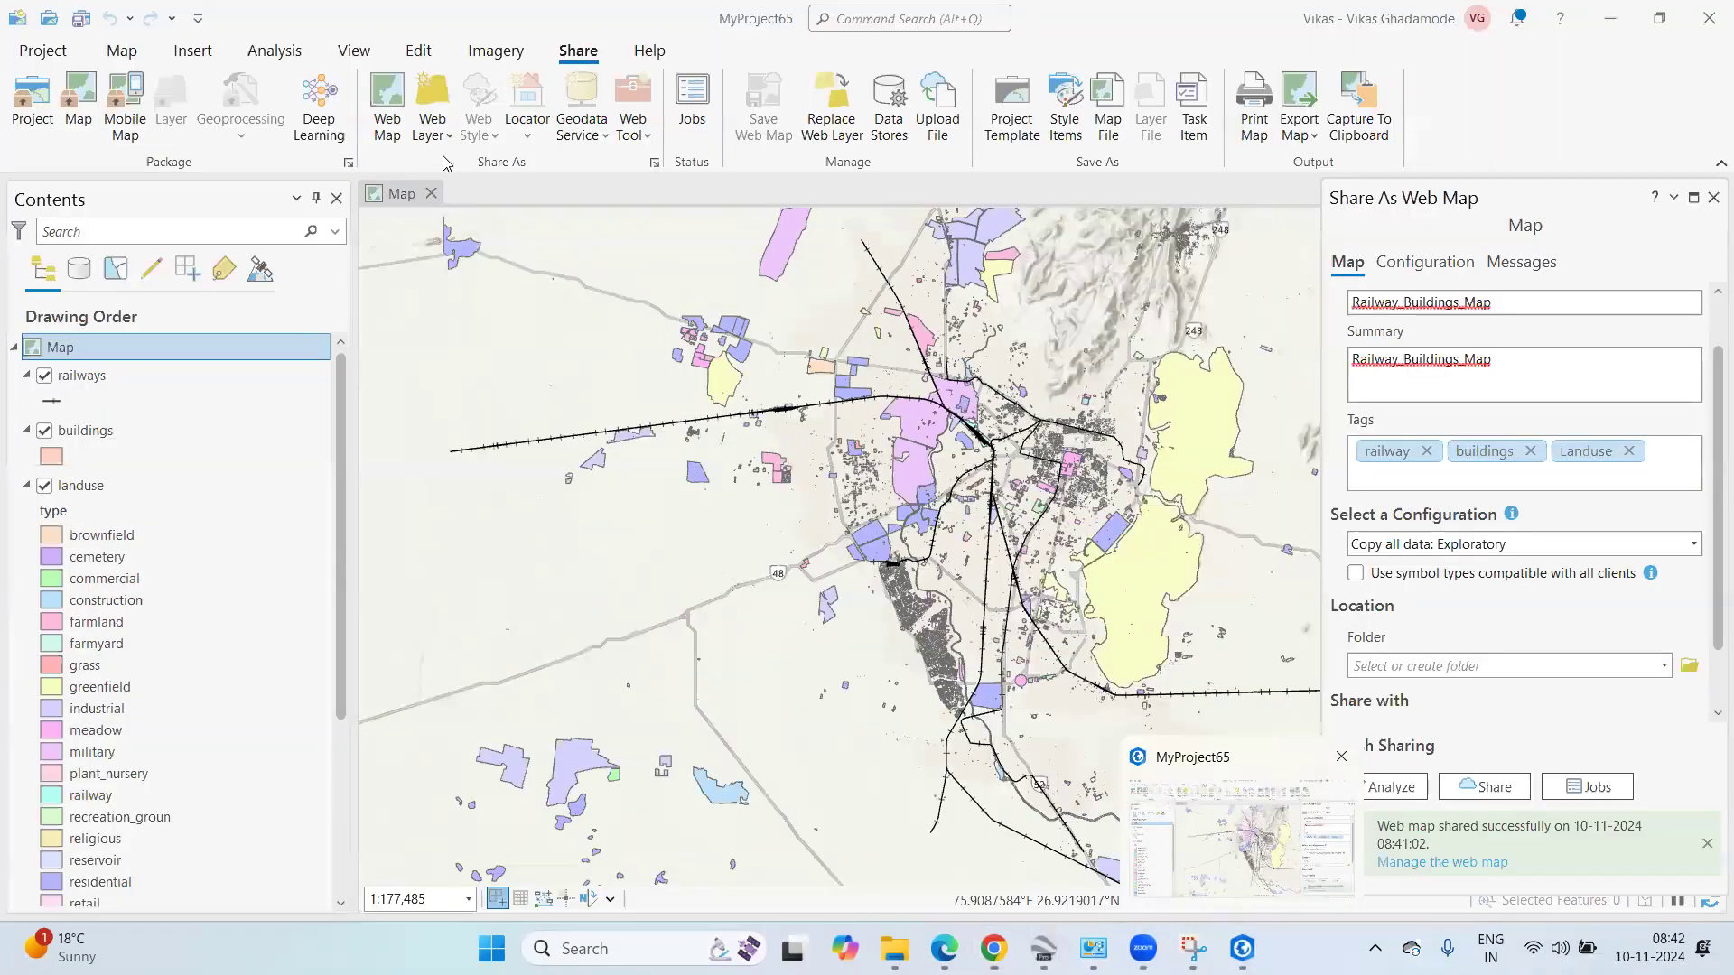
# Insert a new map Map1, close the Share As Web Map pane, and show the Catalog pane.
pyautogui.click(192, 51)
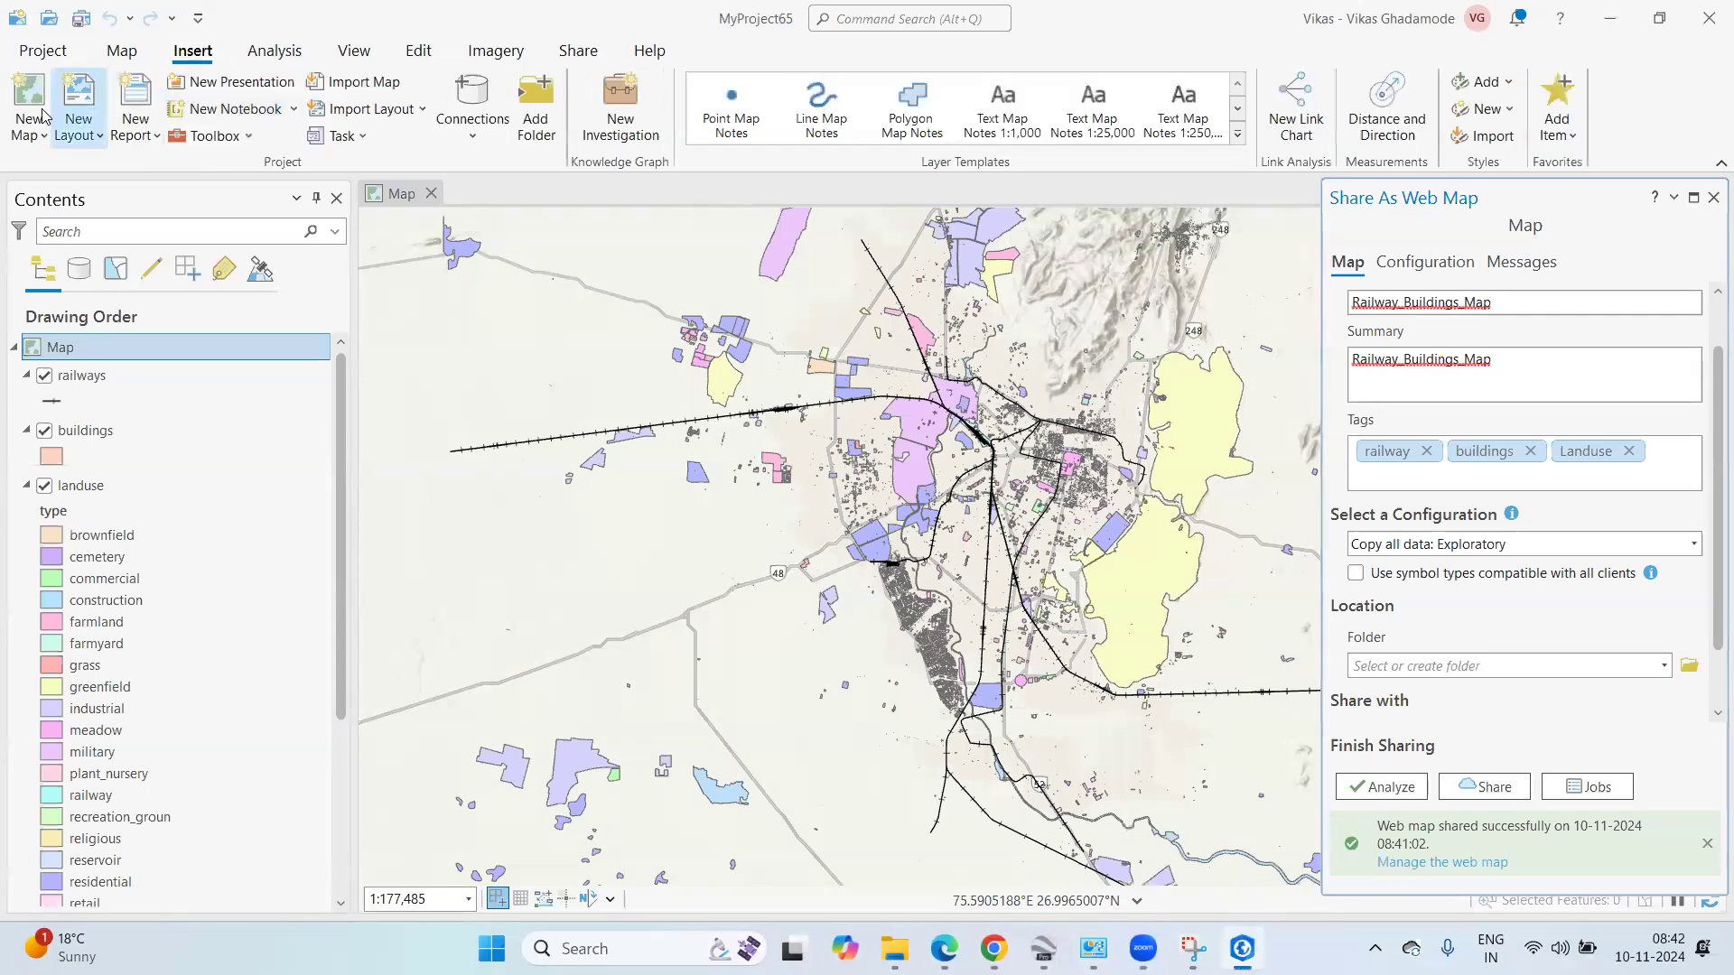
pyautogui.click(35, 103)
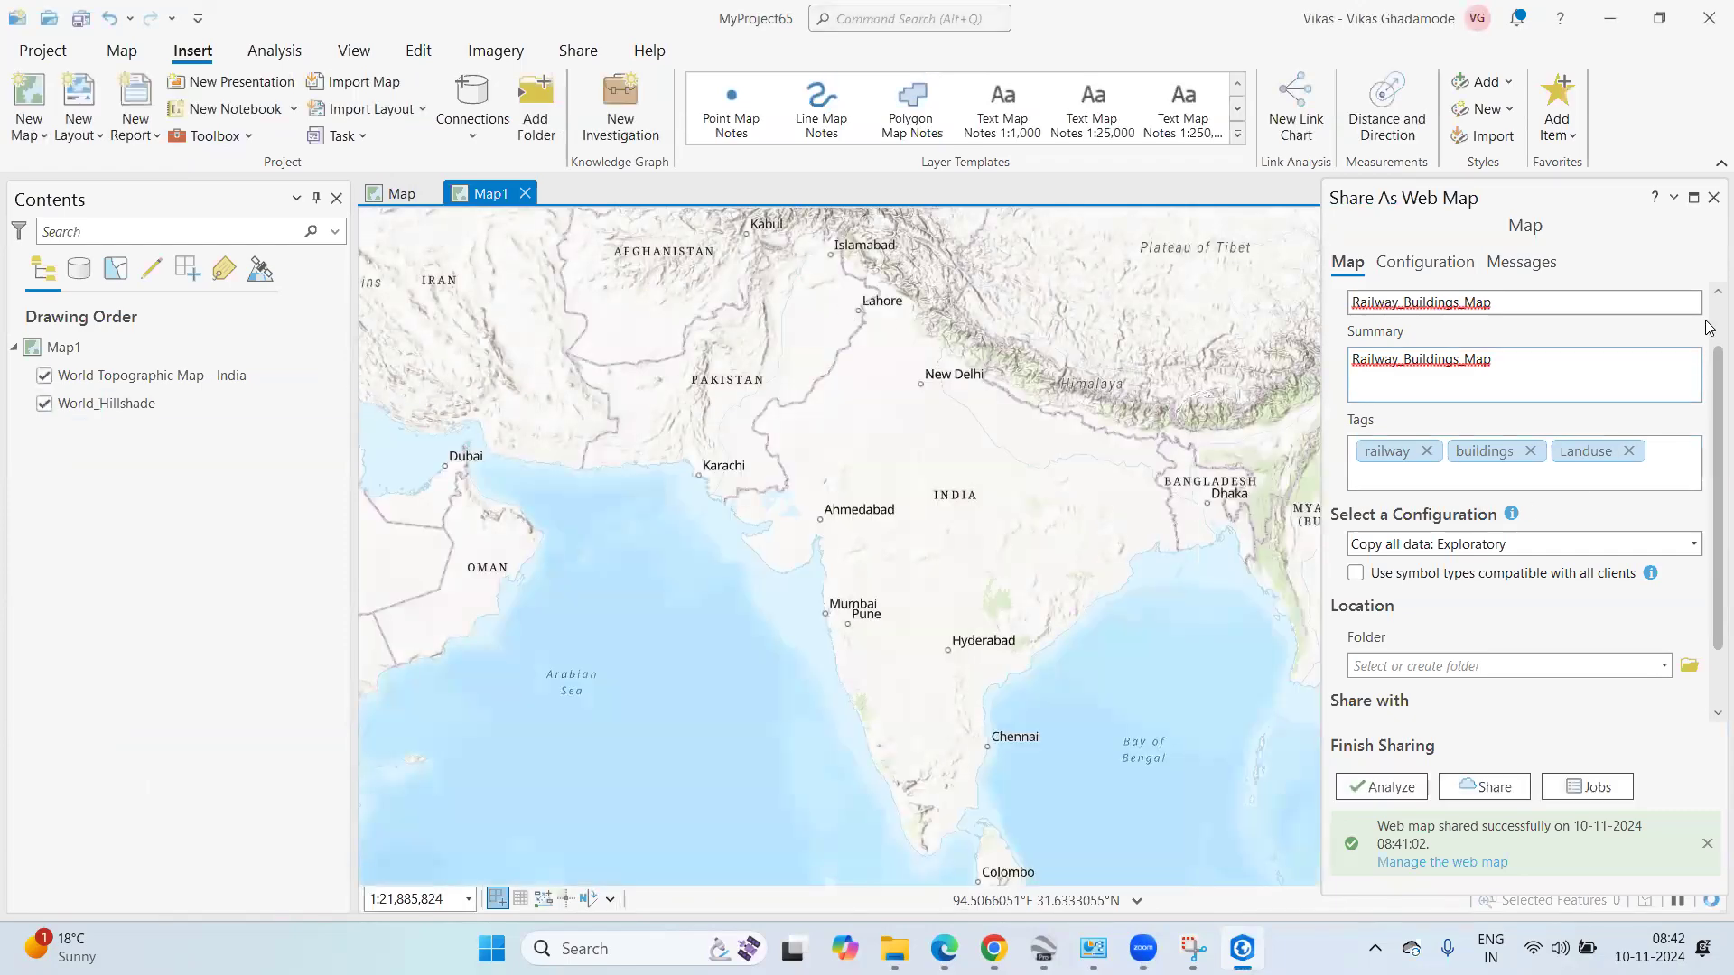
pyautogui.click(1711, 199)
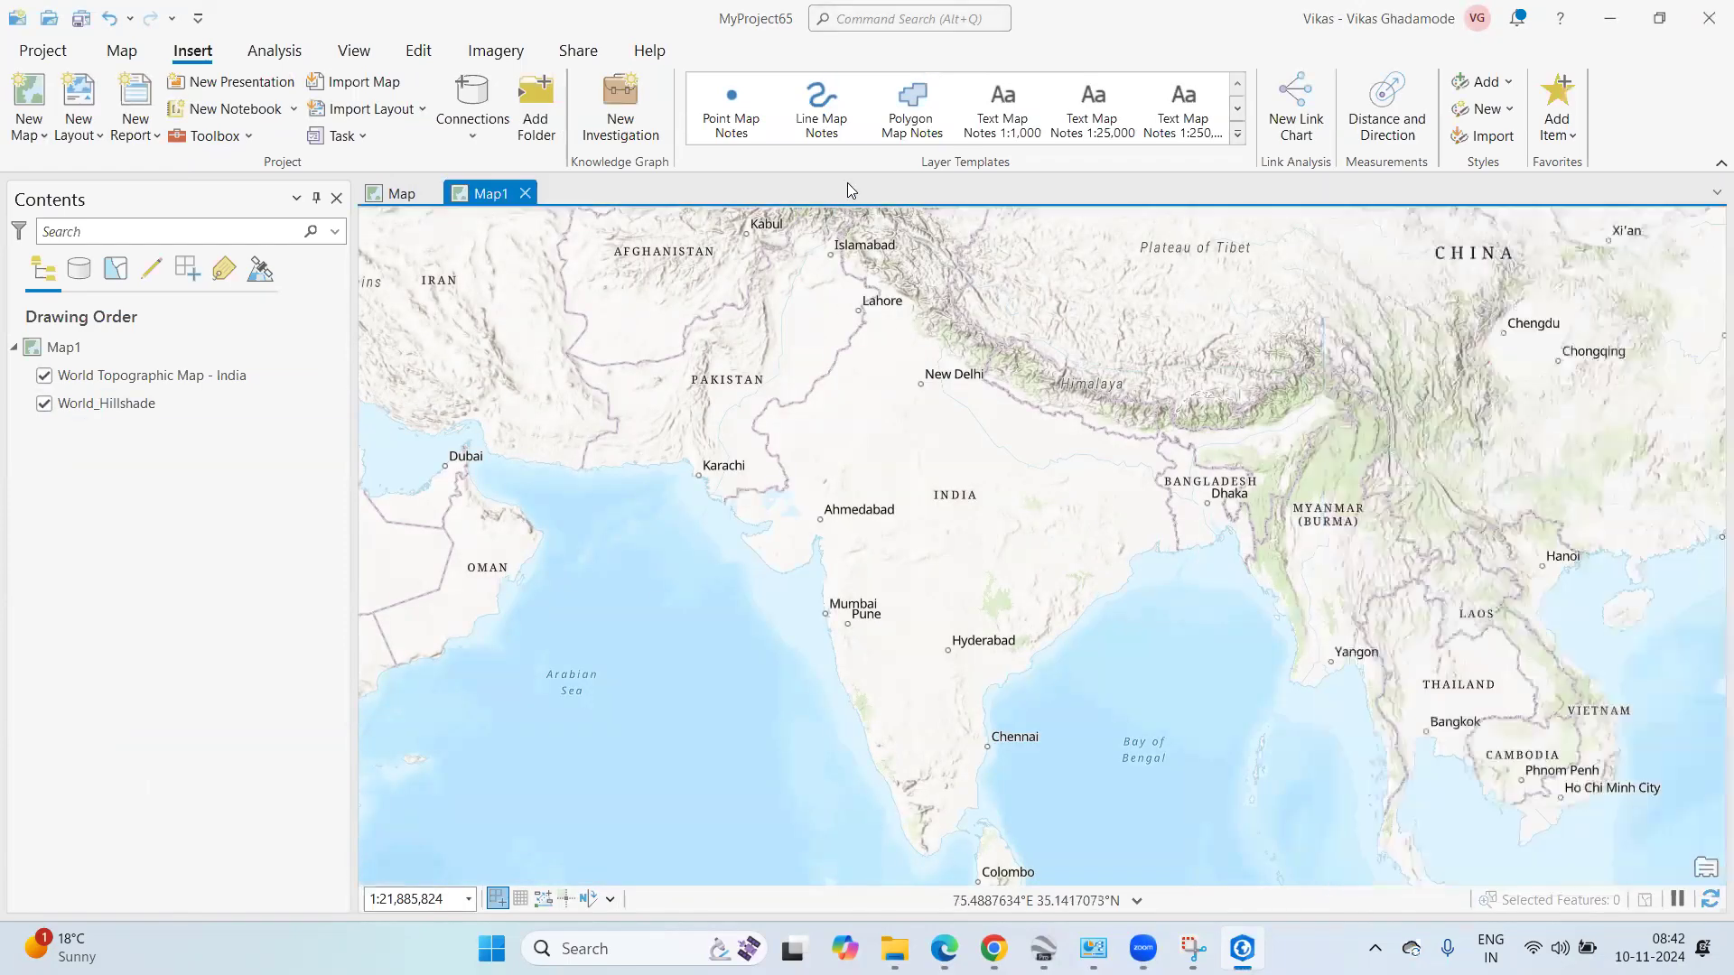
pyautogui.click(353, 52)
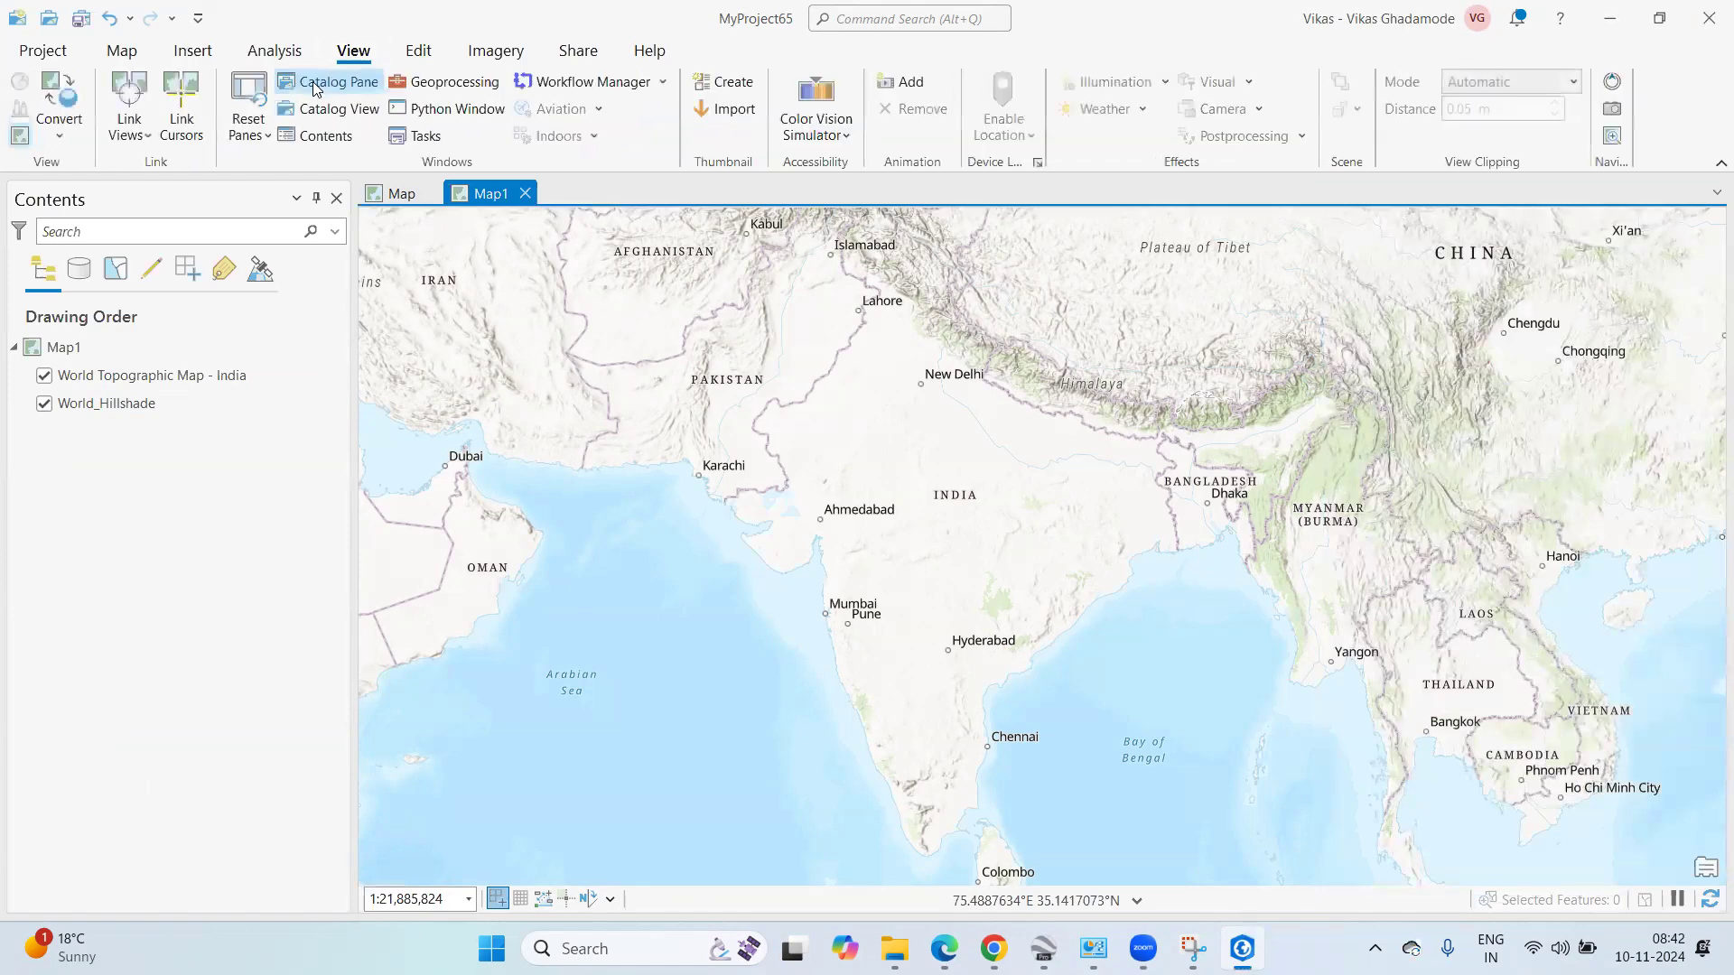
pyautogui.click(312, 81)
# Switch the Catalog's Portal view to ArcGIS Online content.
pyautogui.scroll(3, 1469, 530)
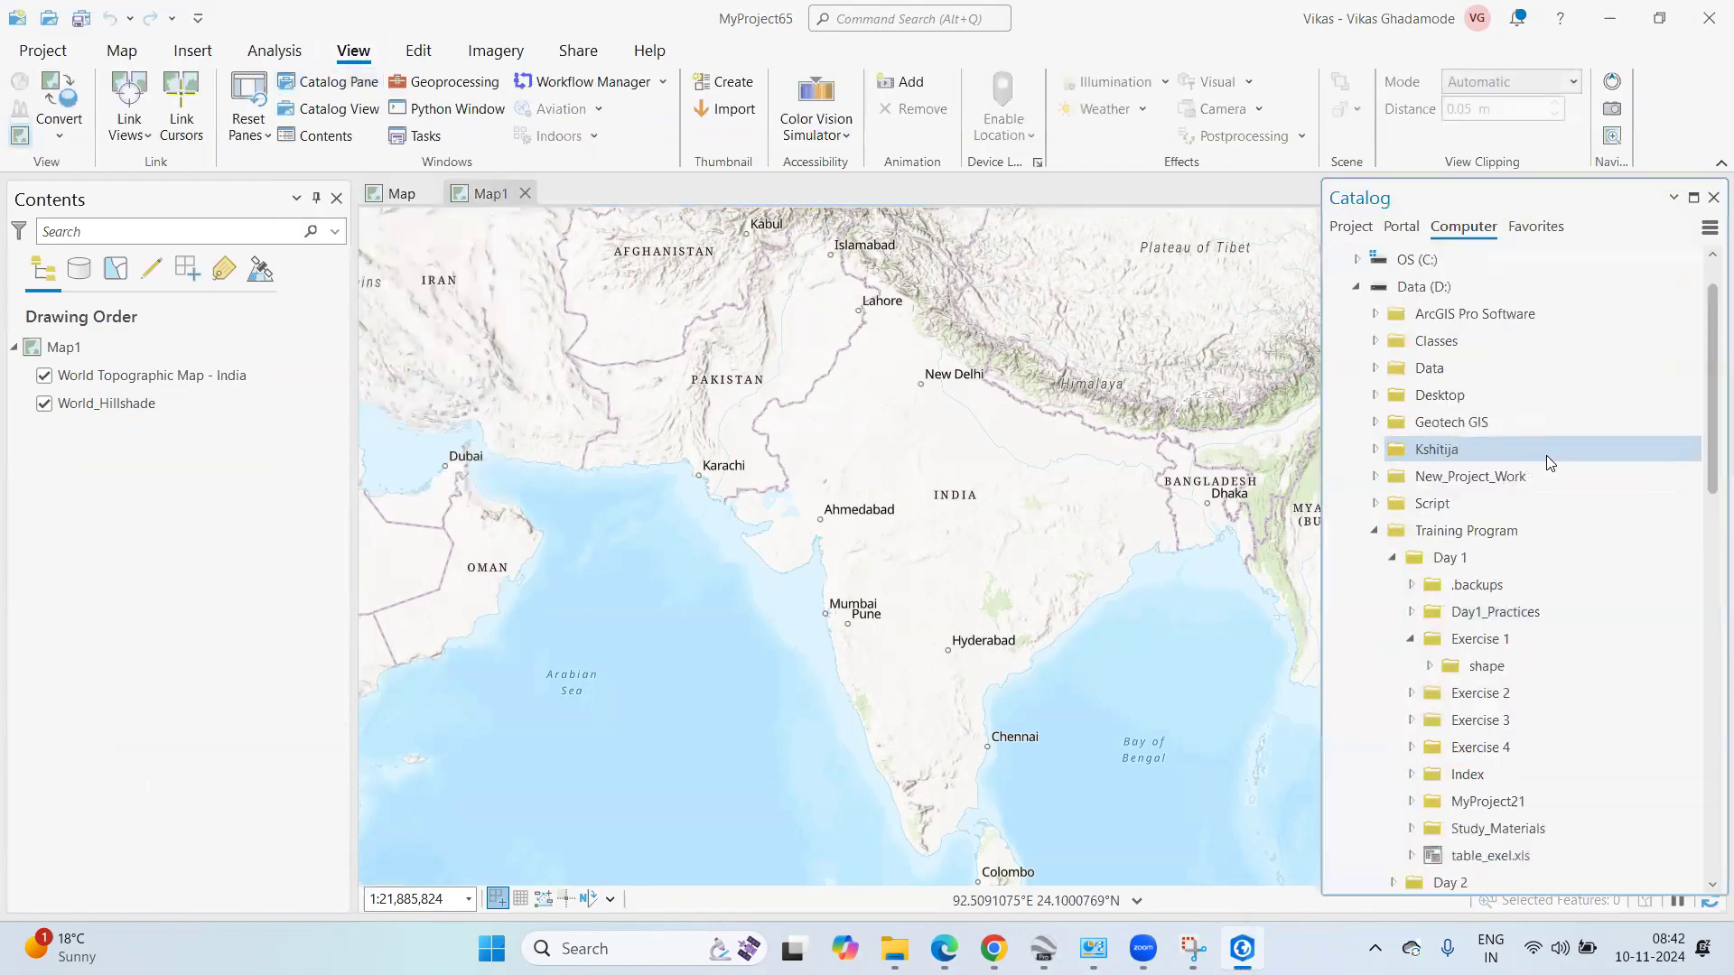
pyautogui.click(1409, 233)
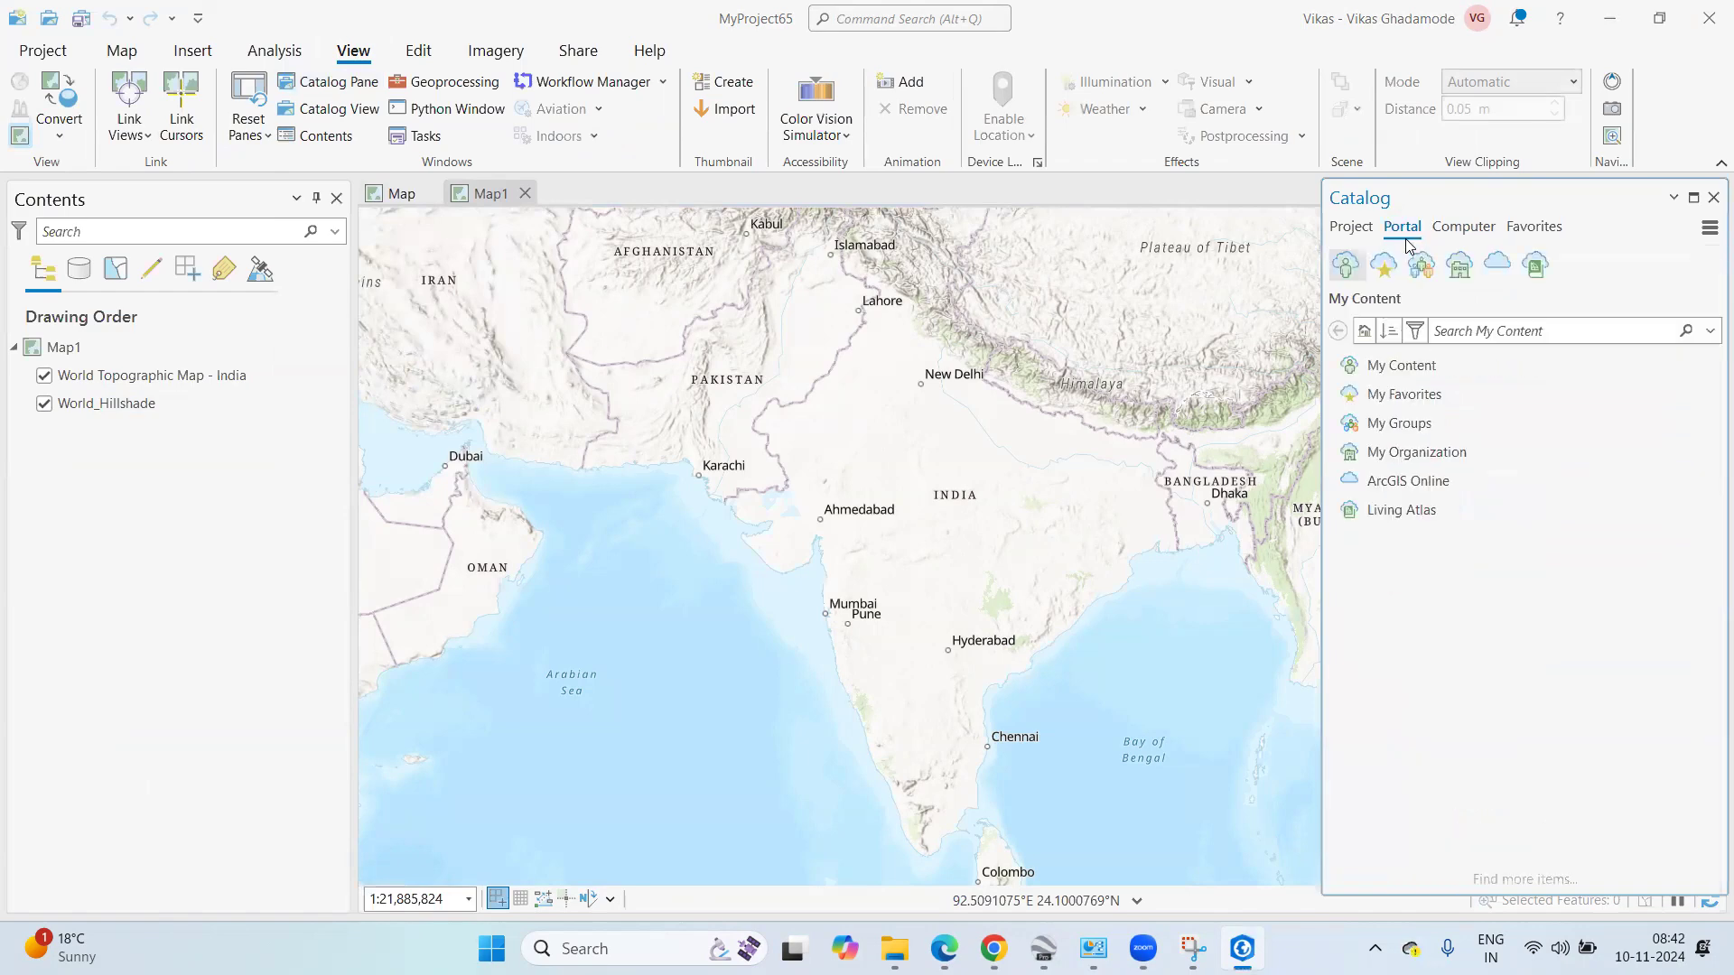
pyautogui.click(1499, 270)
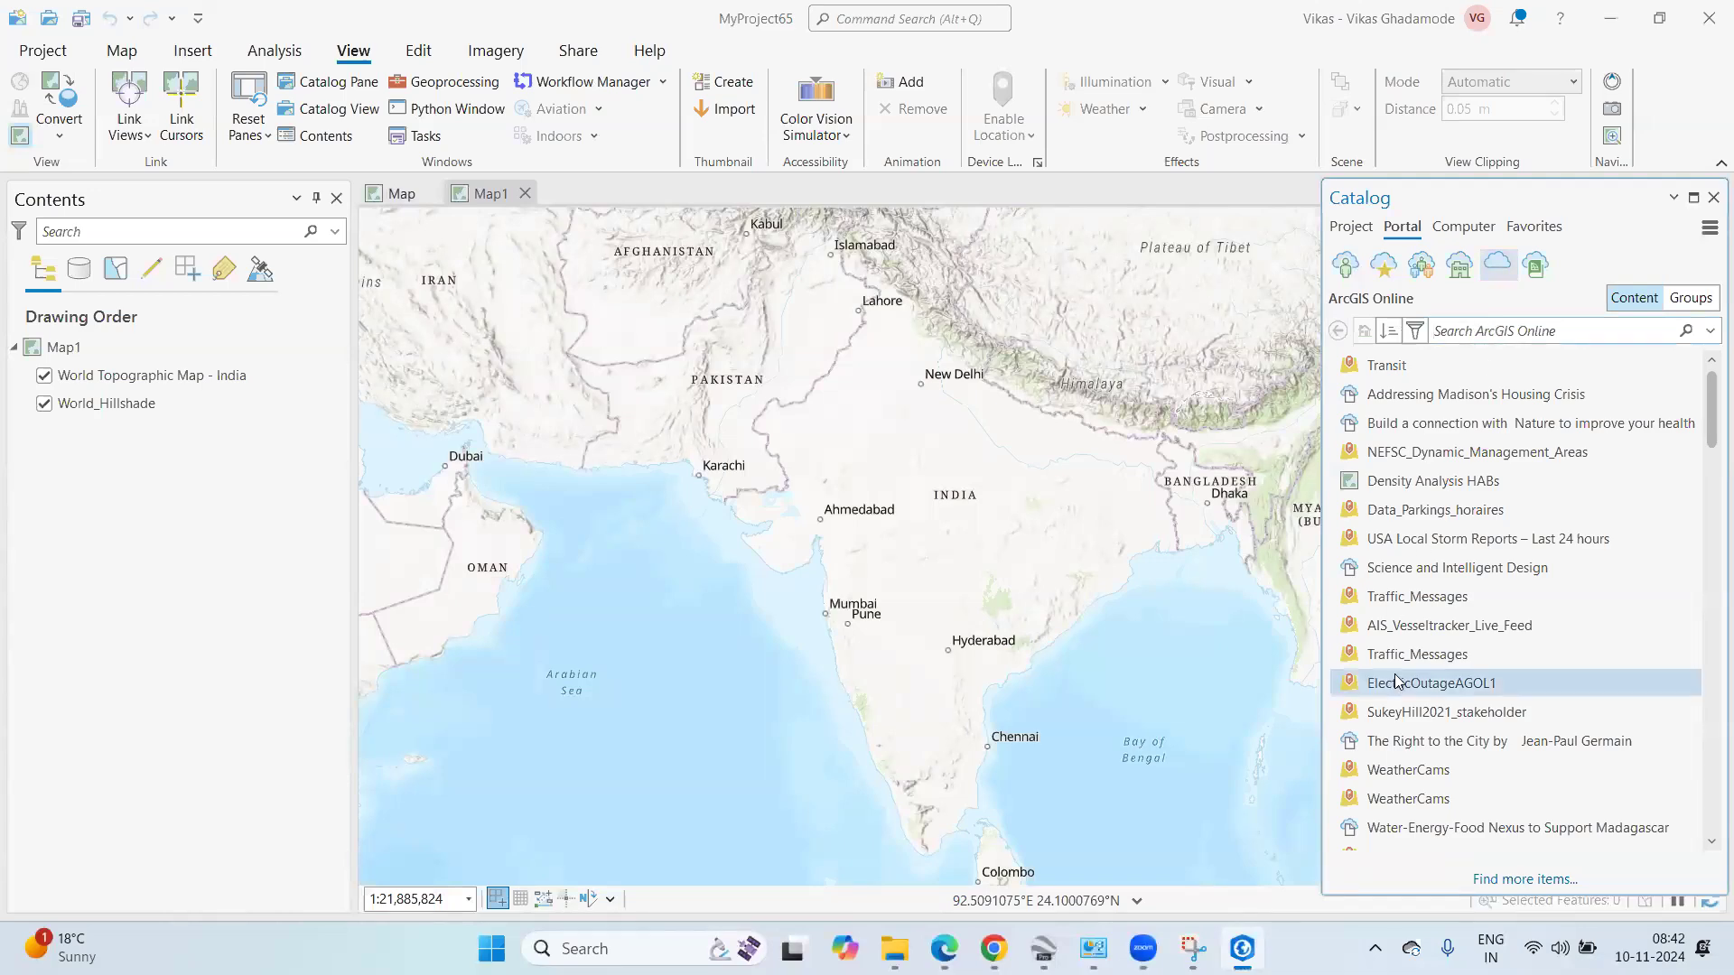
# Copy the Railway_Buildings_Map title from the browser's web map page for the portal search.
pyautogui.click(994, 948)
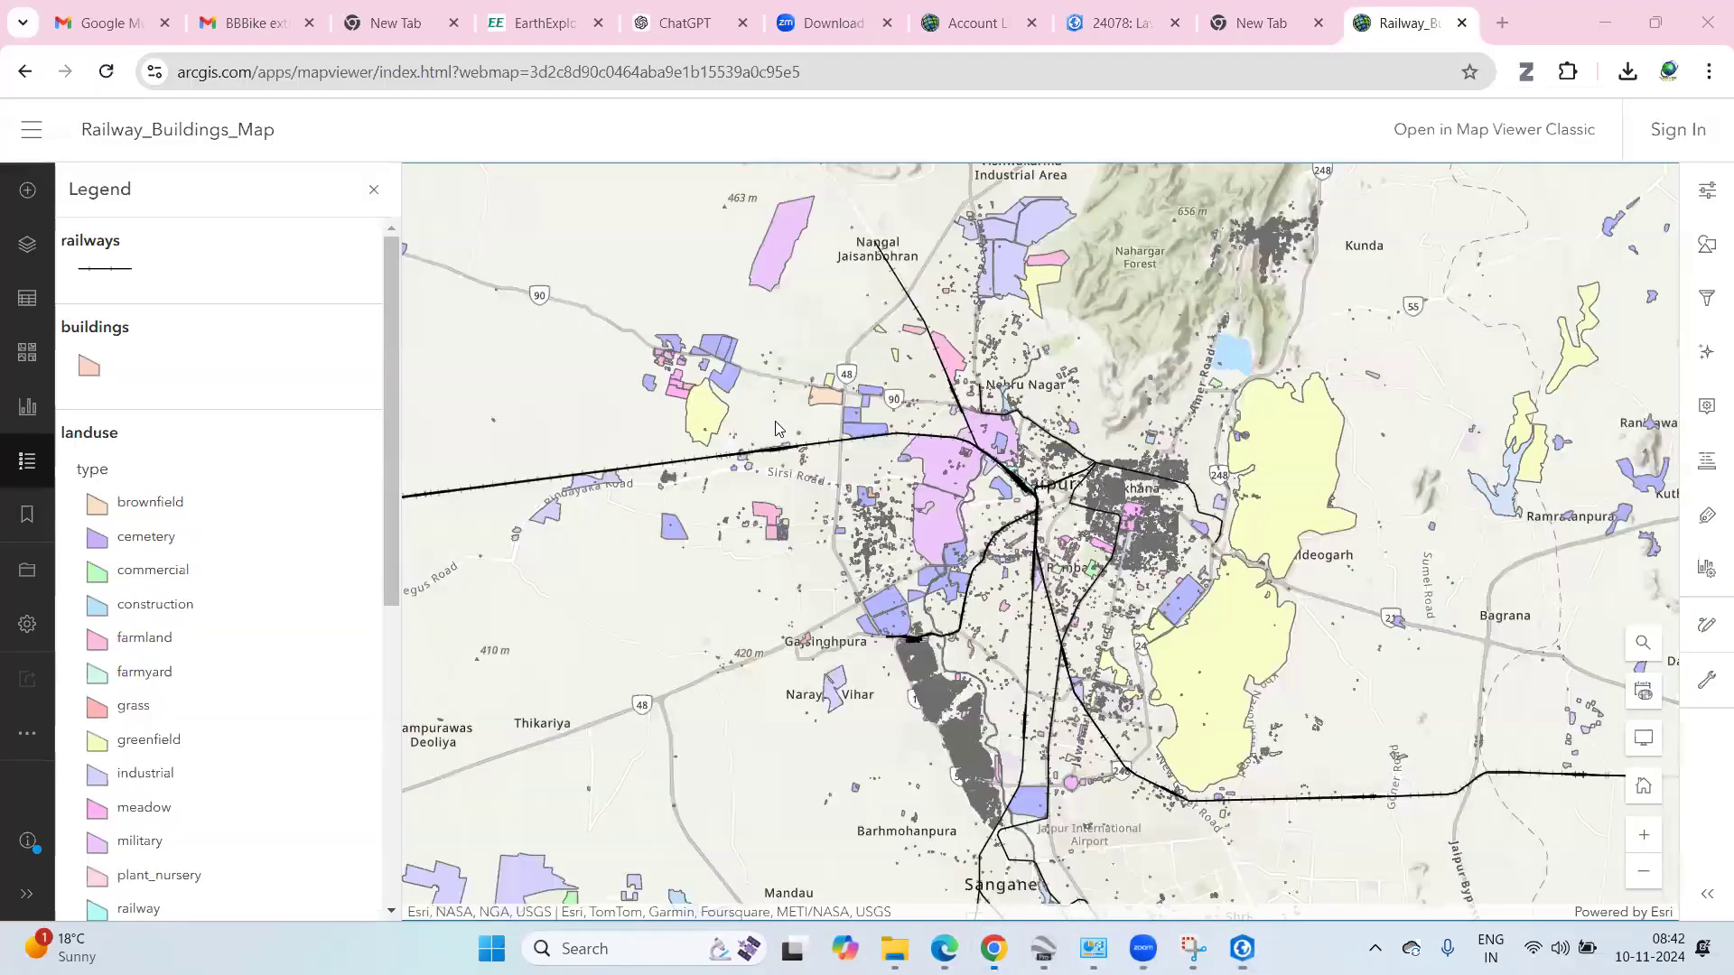
pyautogui.moveTo(307, 138); pyautogui.dragTo(77, 135)
pyautogui.hotkey('ctrl', 'c')
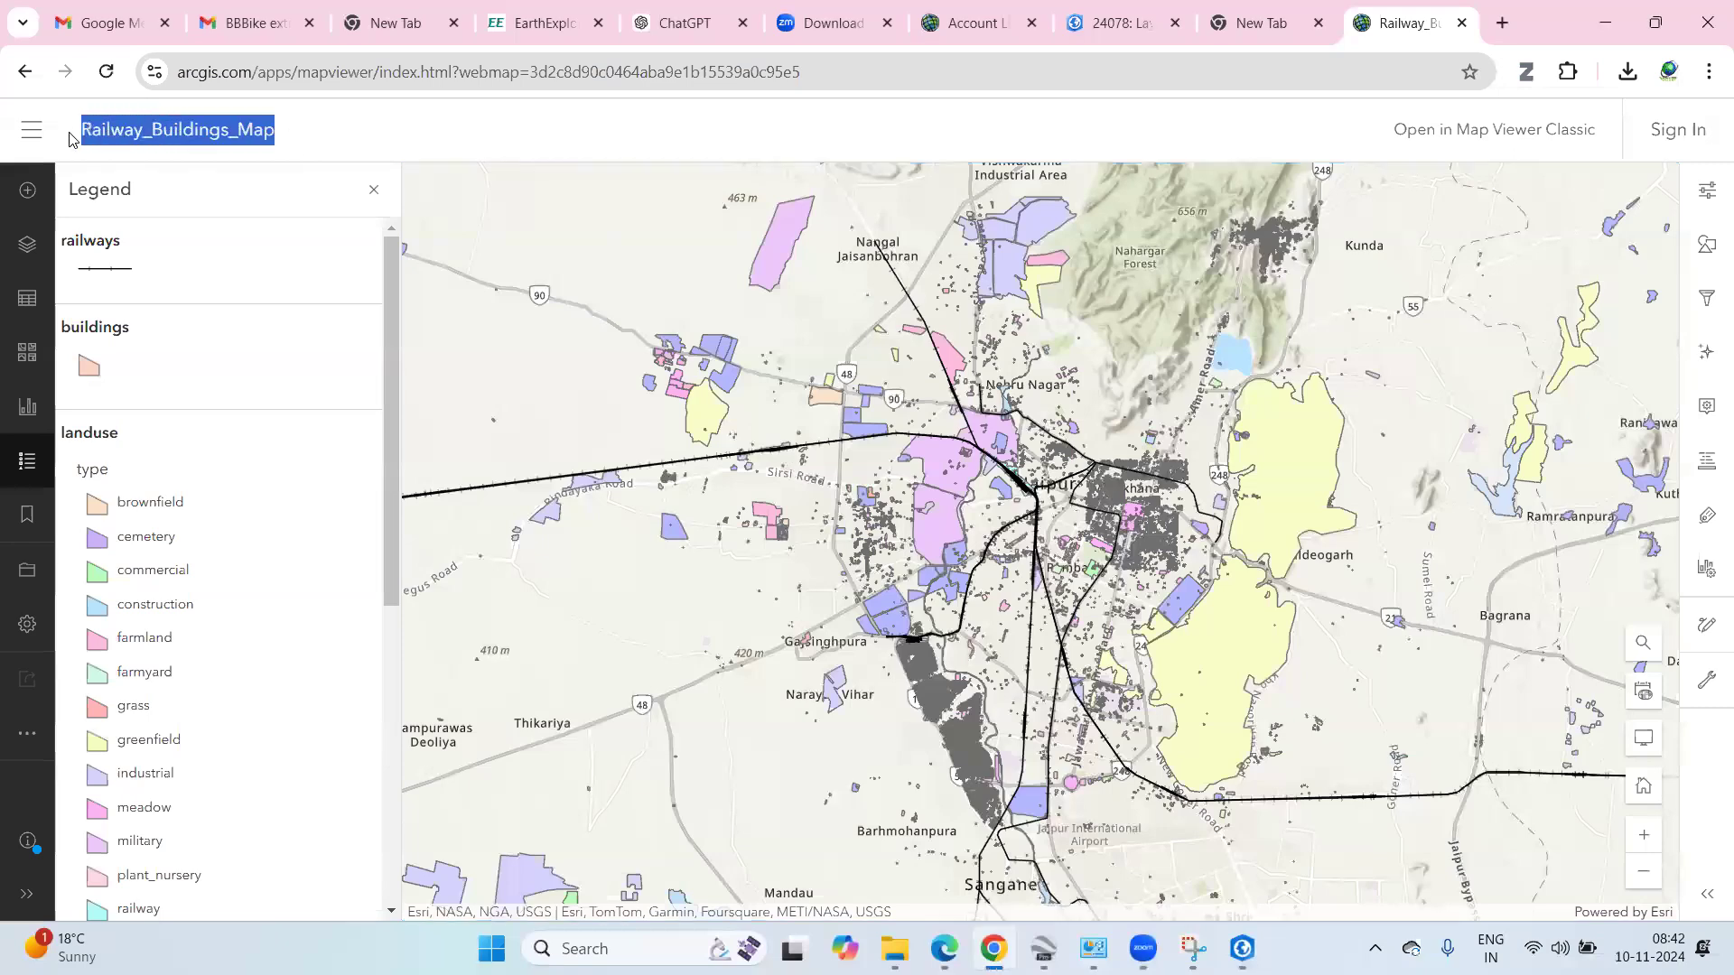
pyautogui.rightClick(178, 149)
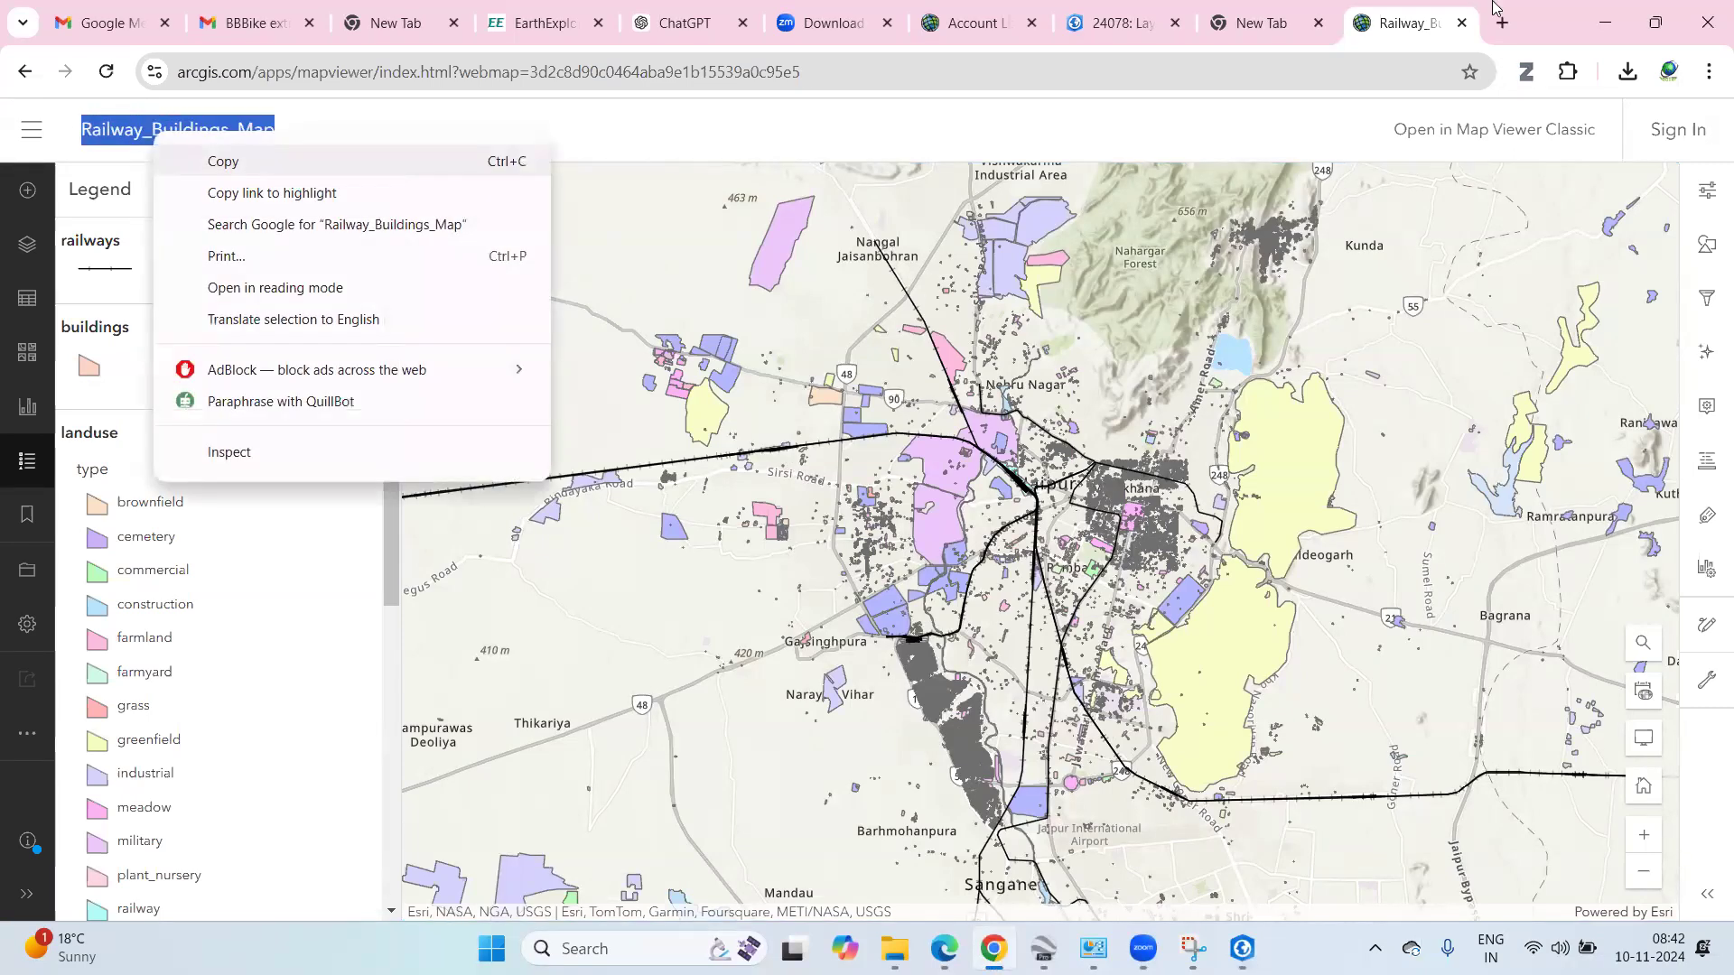
pyautogui.click(1492, 8)
pyautogui.doubleClick(1584, 29)
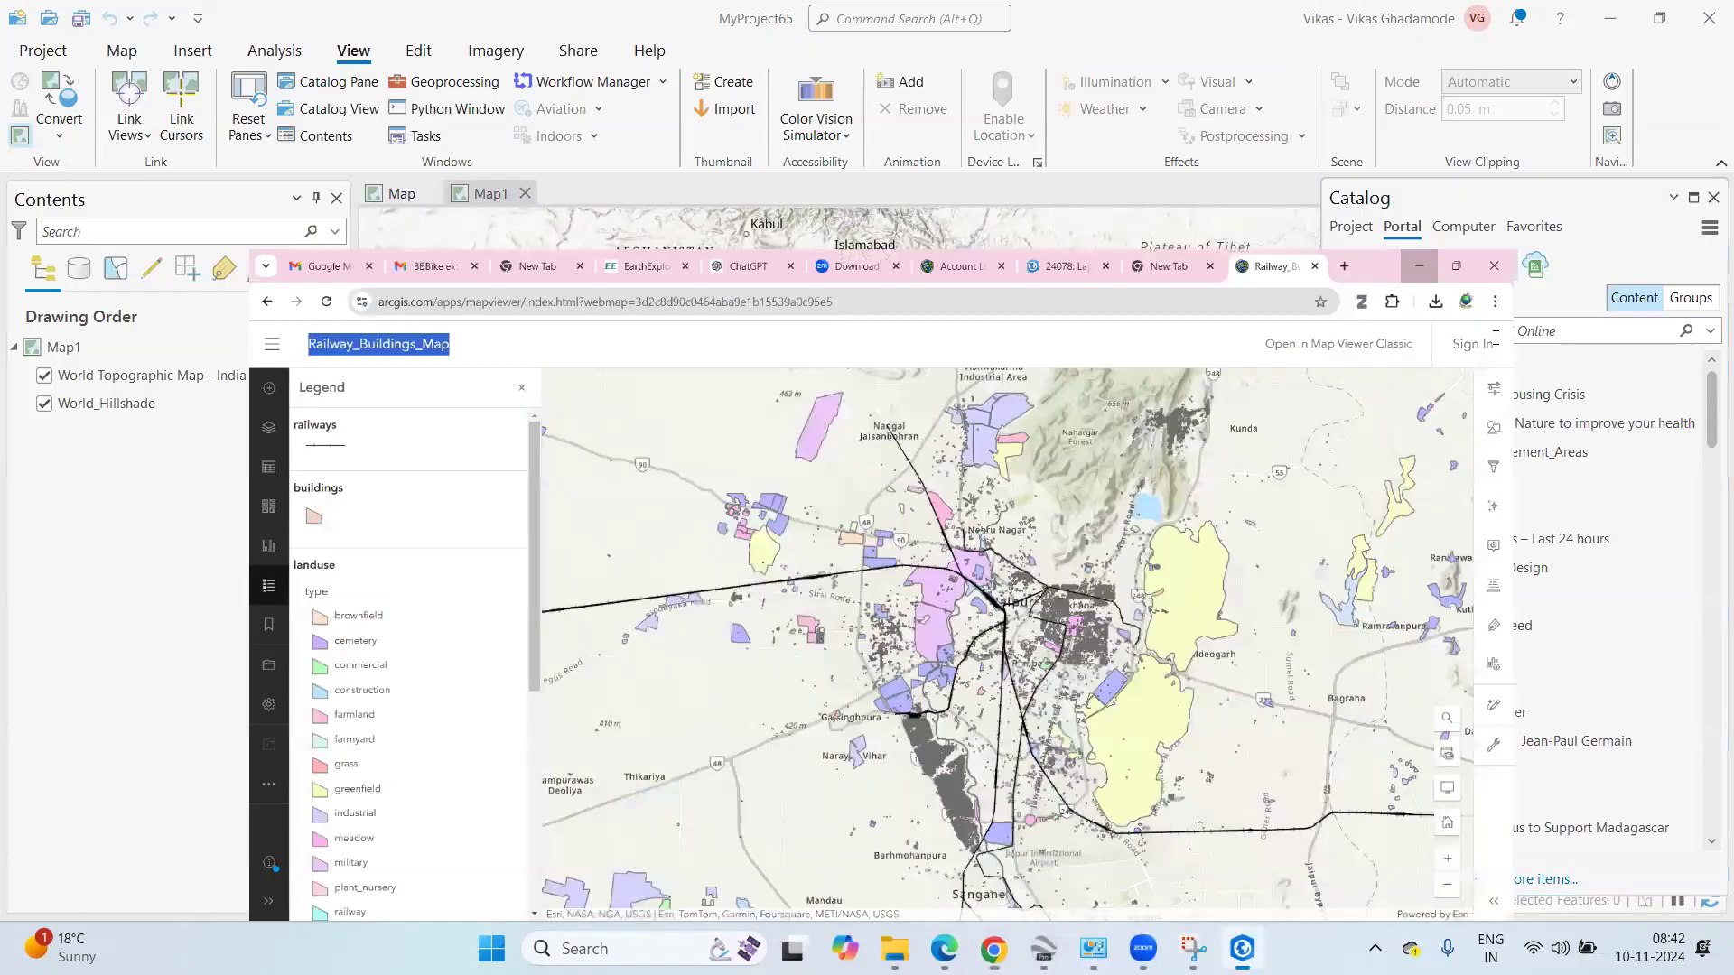
pyautogui.click(1496, 337)
# Search the portal for Railway_Buildings_Map and add Railway_Buildings_Map_WFL1 to Map1.
pyautogui.hotkey('ctrl', 'v')
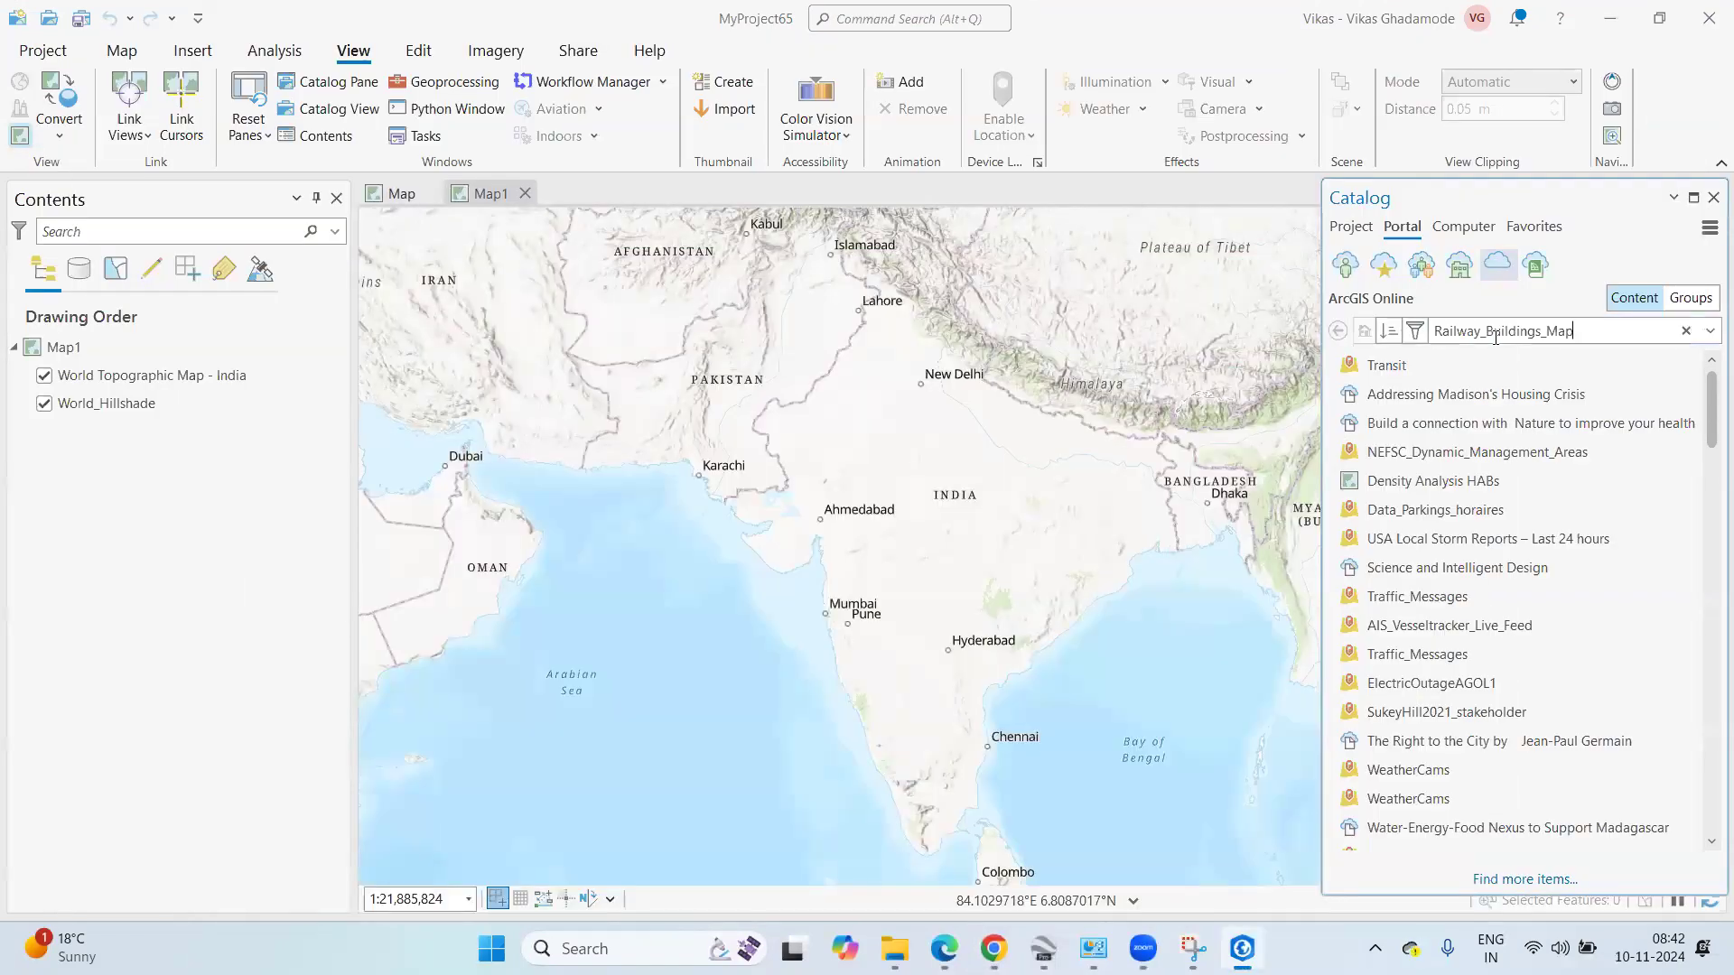
pyautogui.press('Return')
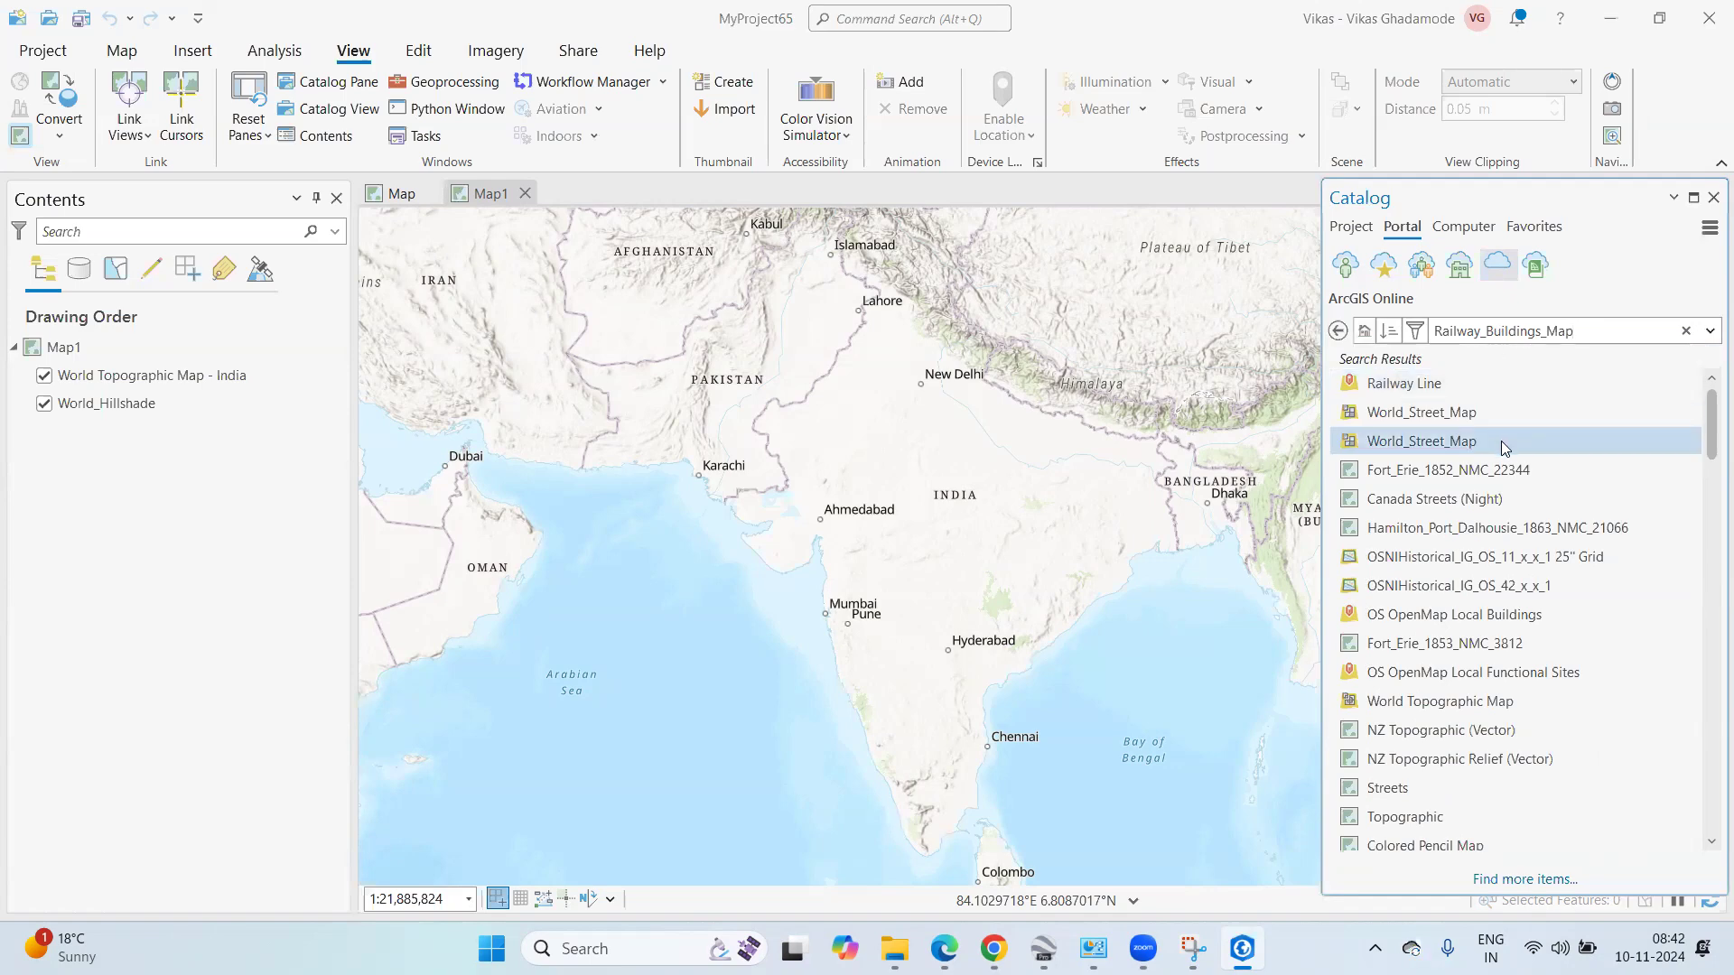
pyautogui.scroll(-5, 1505, 449)
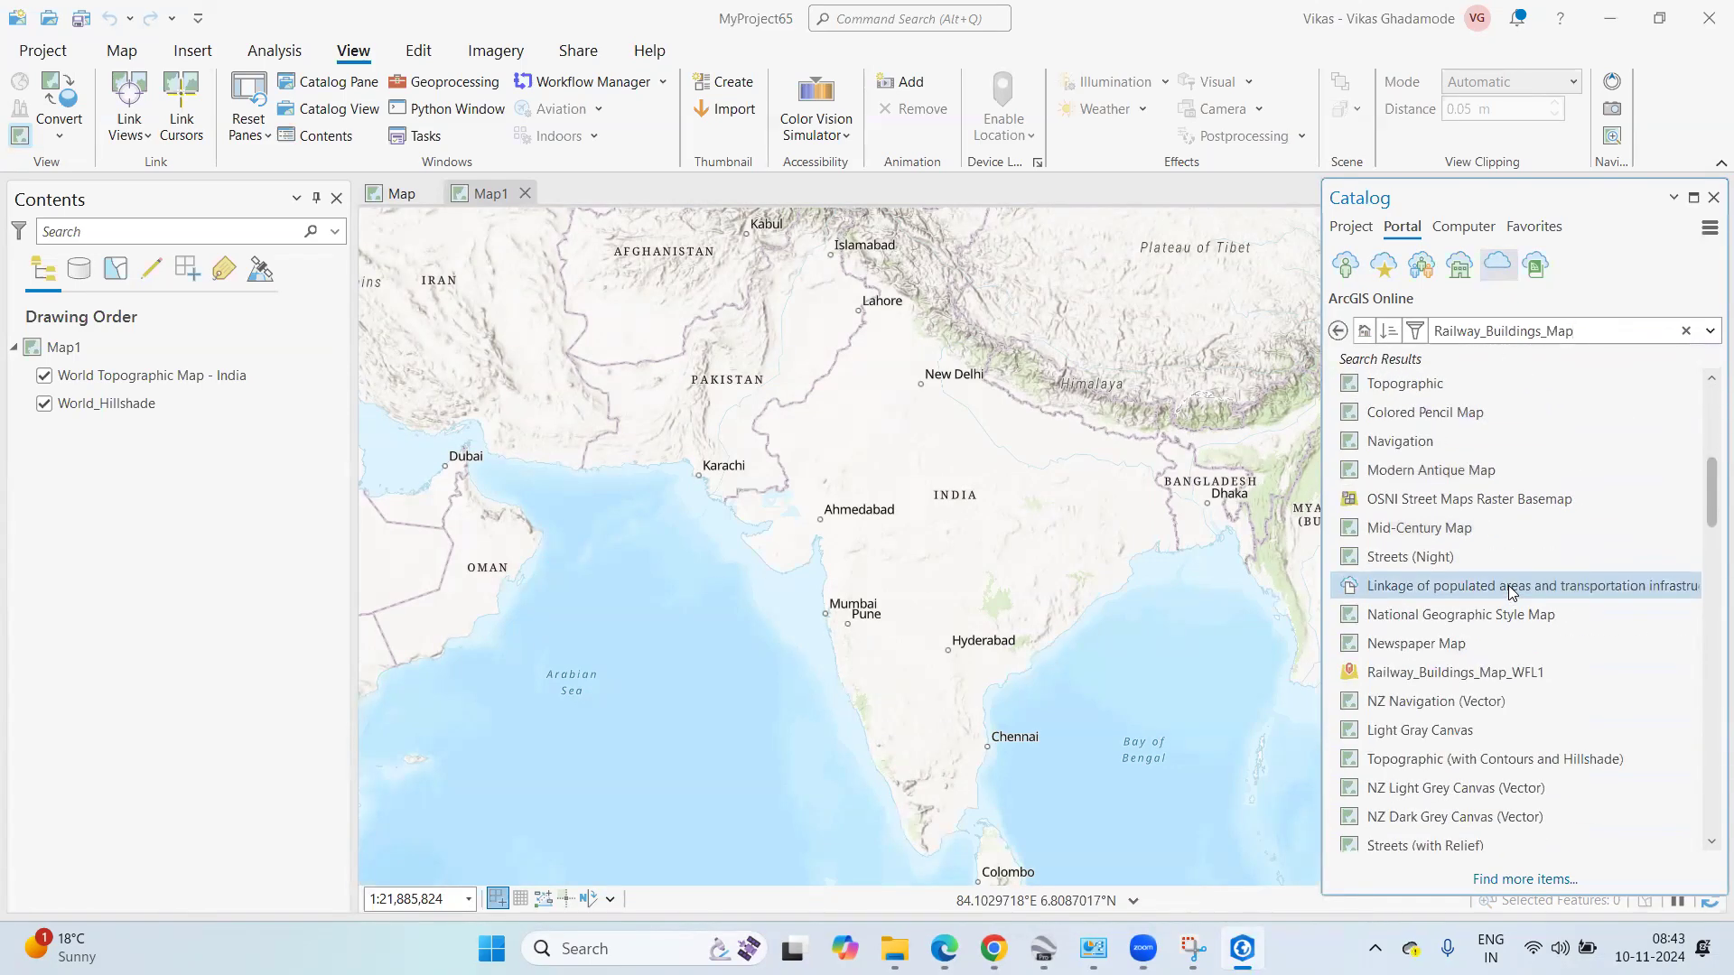
pyautogui.rightClick(1514, 676)
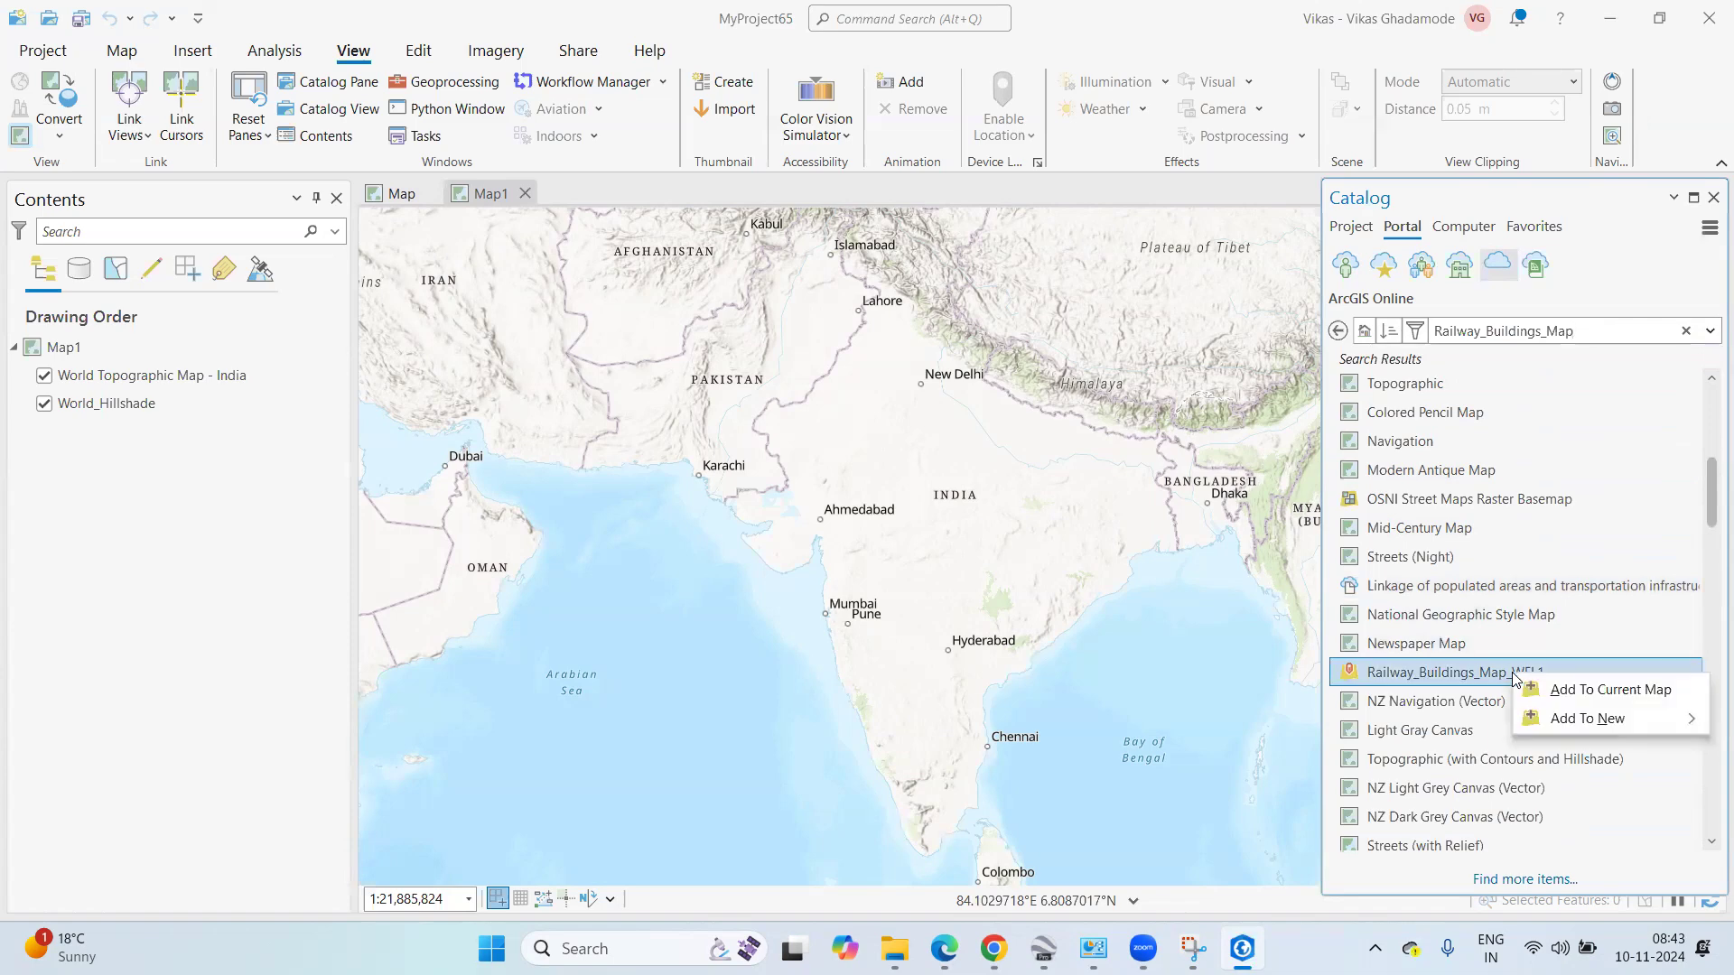
pyautogui.click(1589, 691)
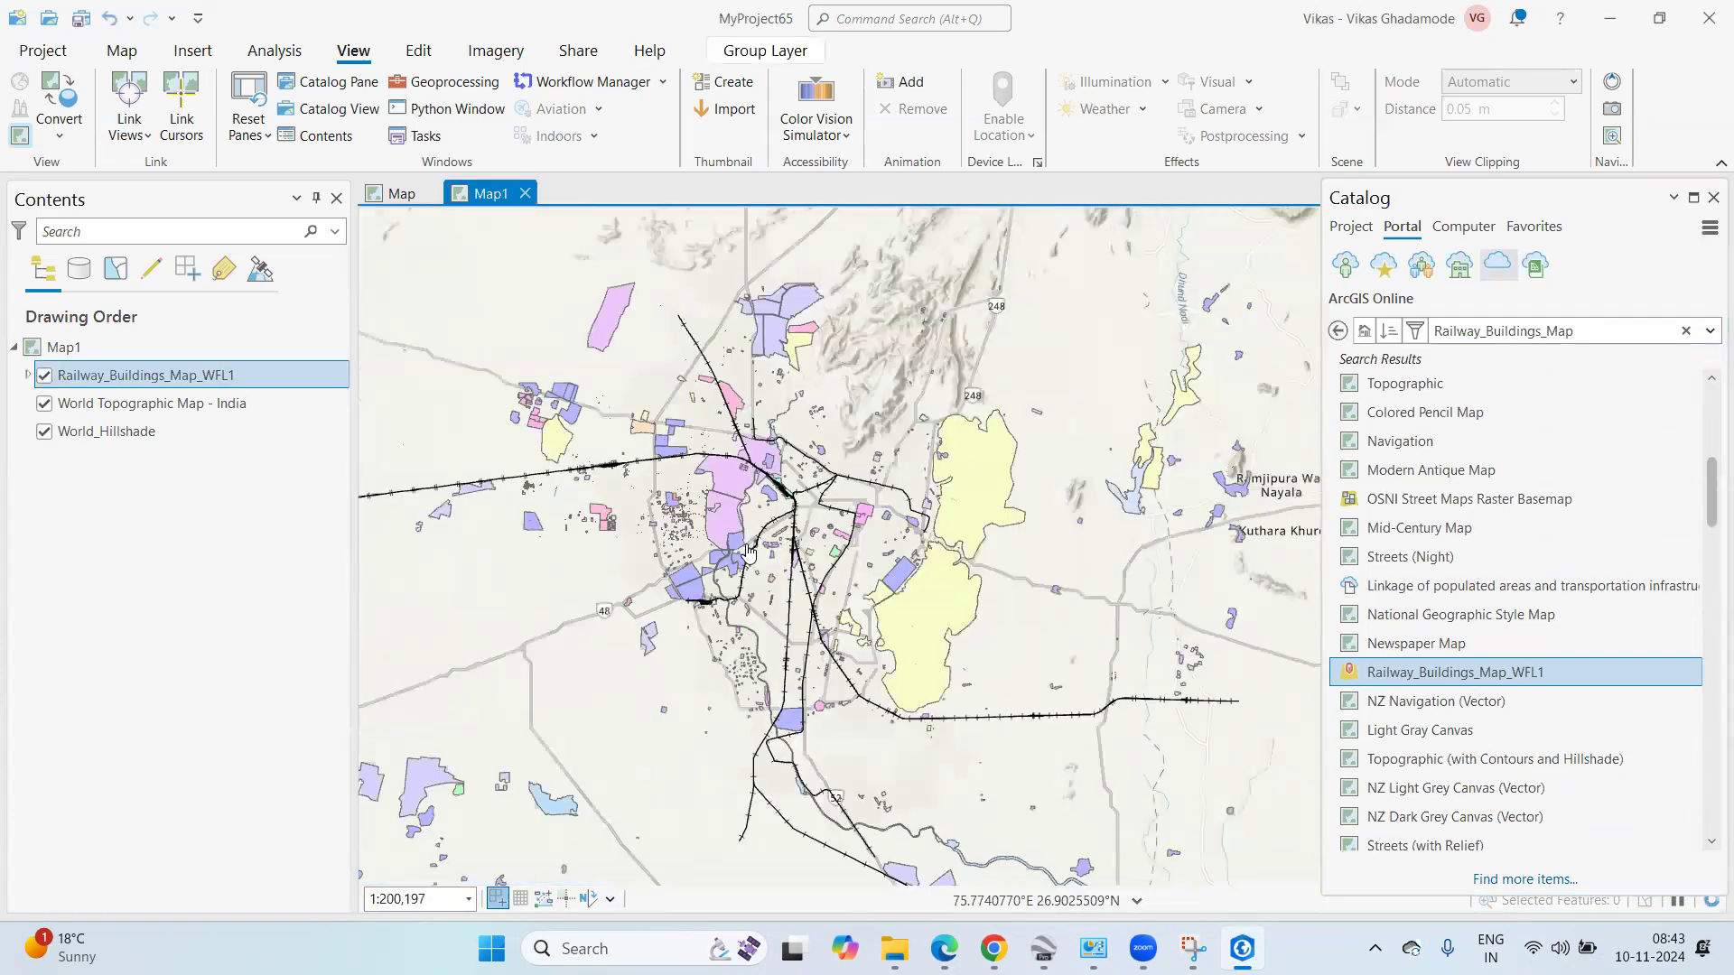
# Zoom in and out around Jaipur, then return to the web map in Map Viewer.
pyautogui.scroll(2, 862, 501)
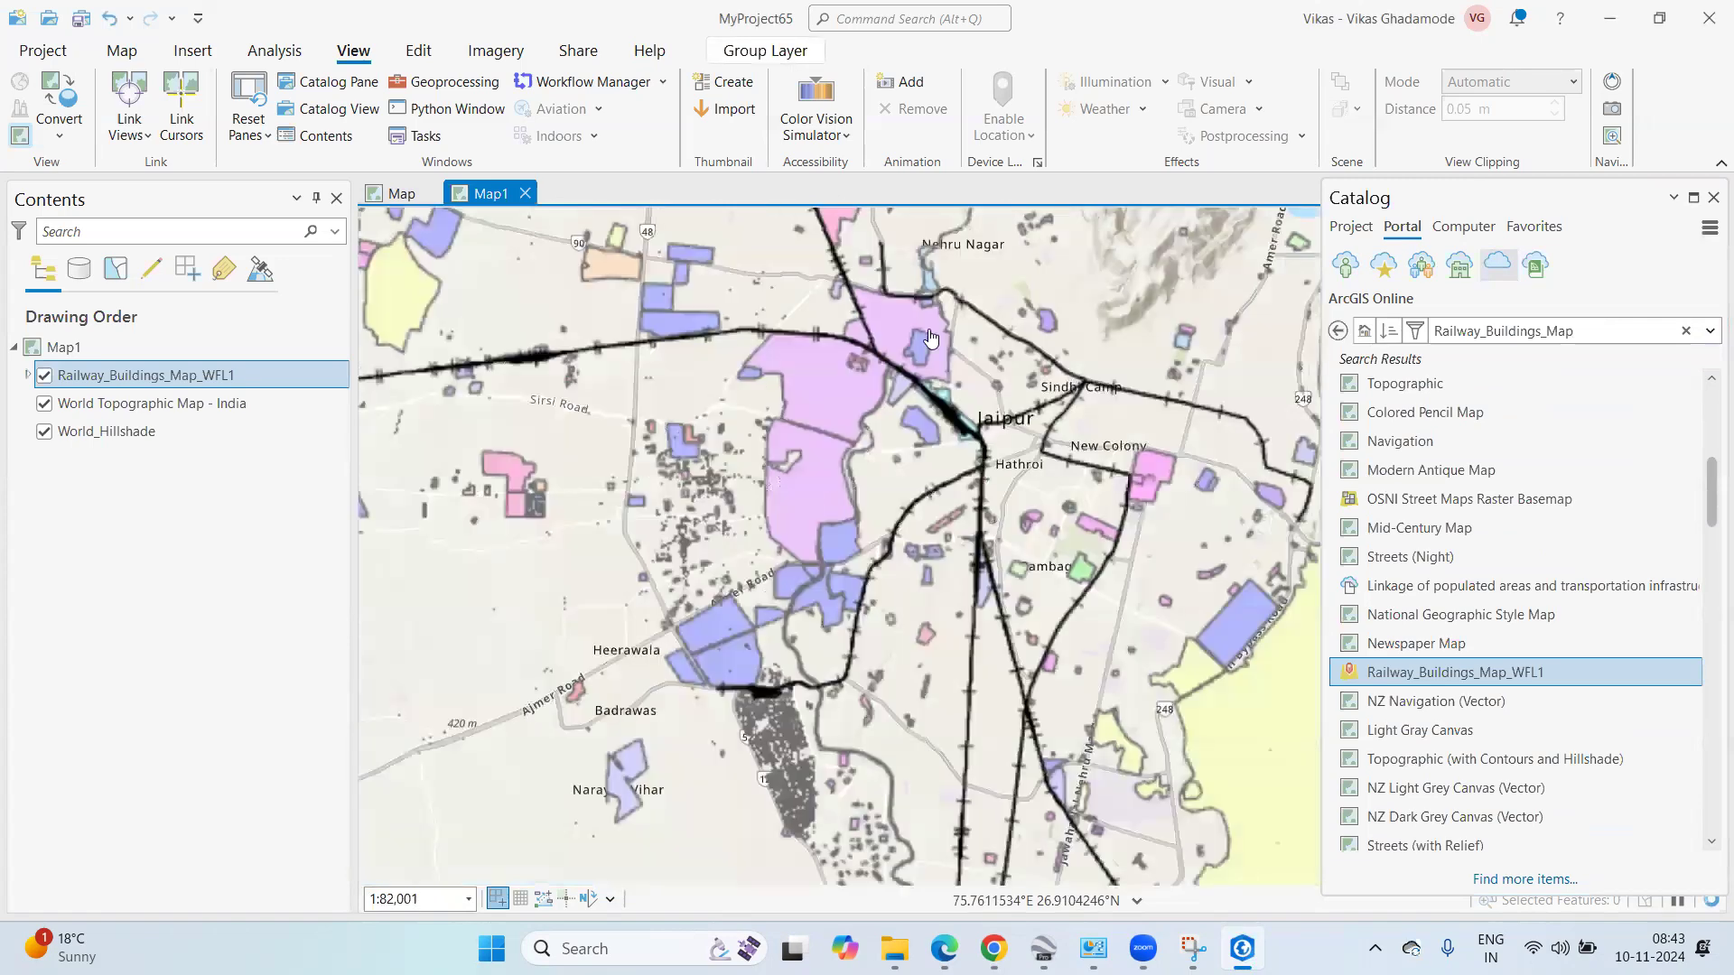
pyautogui.scroll(-2, 907, 438)
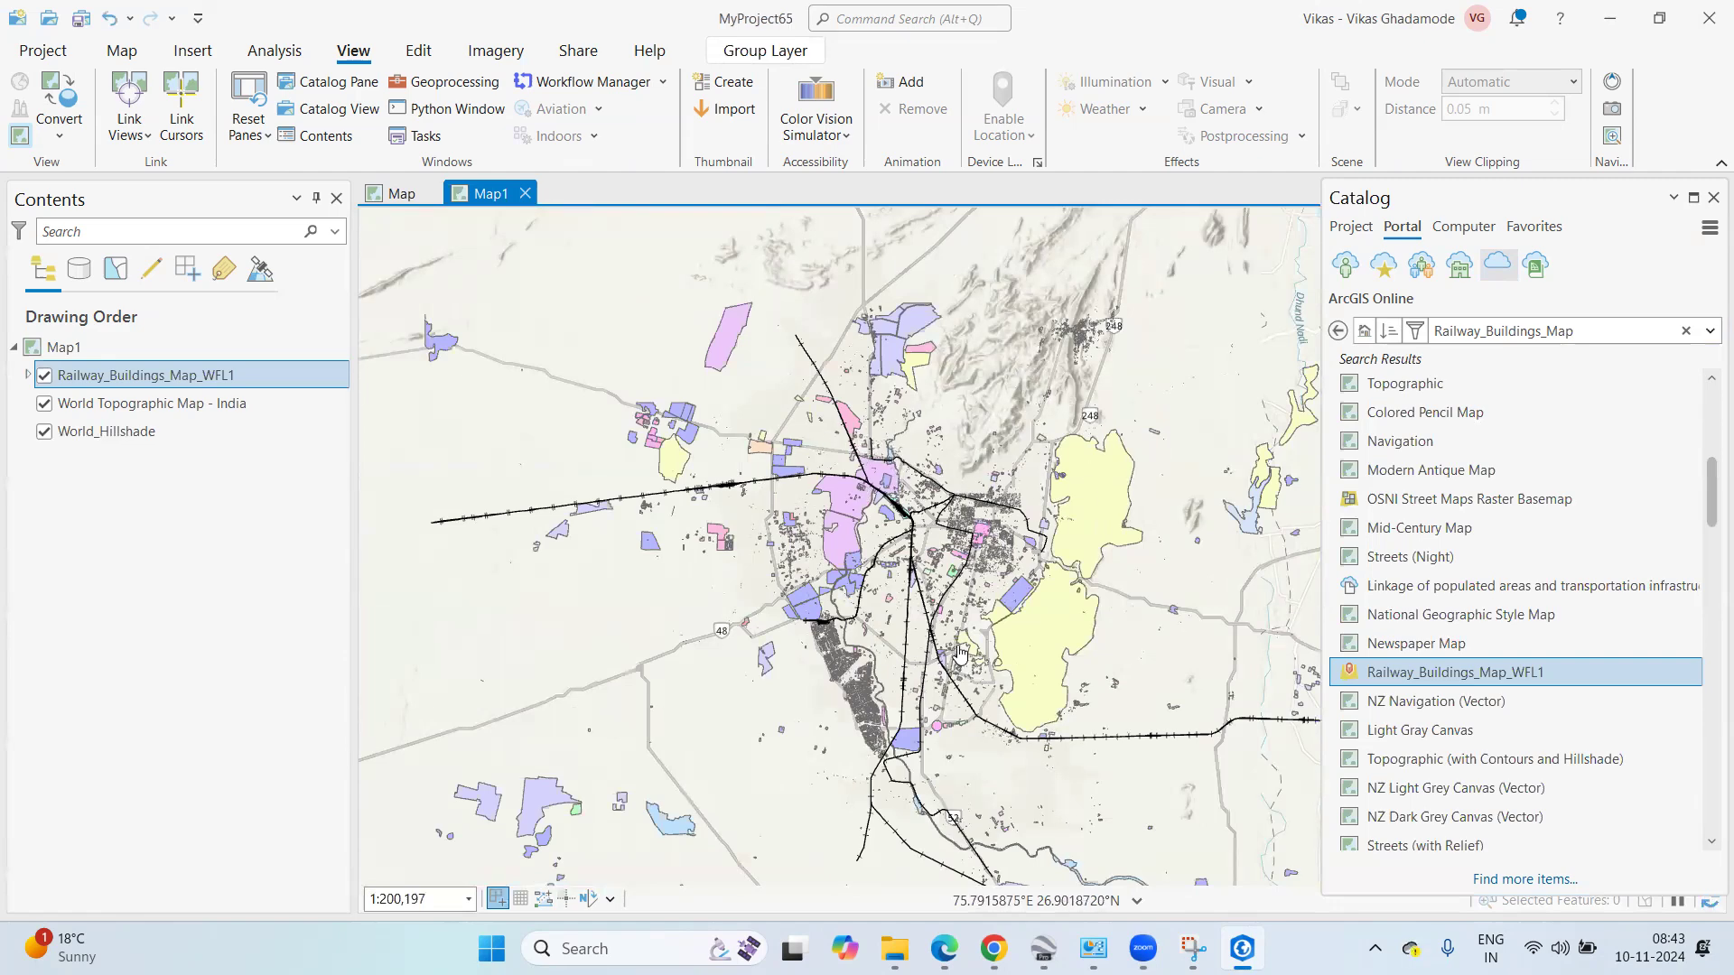
pyautogui.moveTo(993, 949)
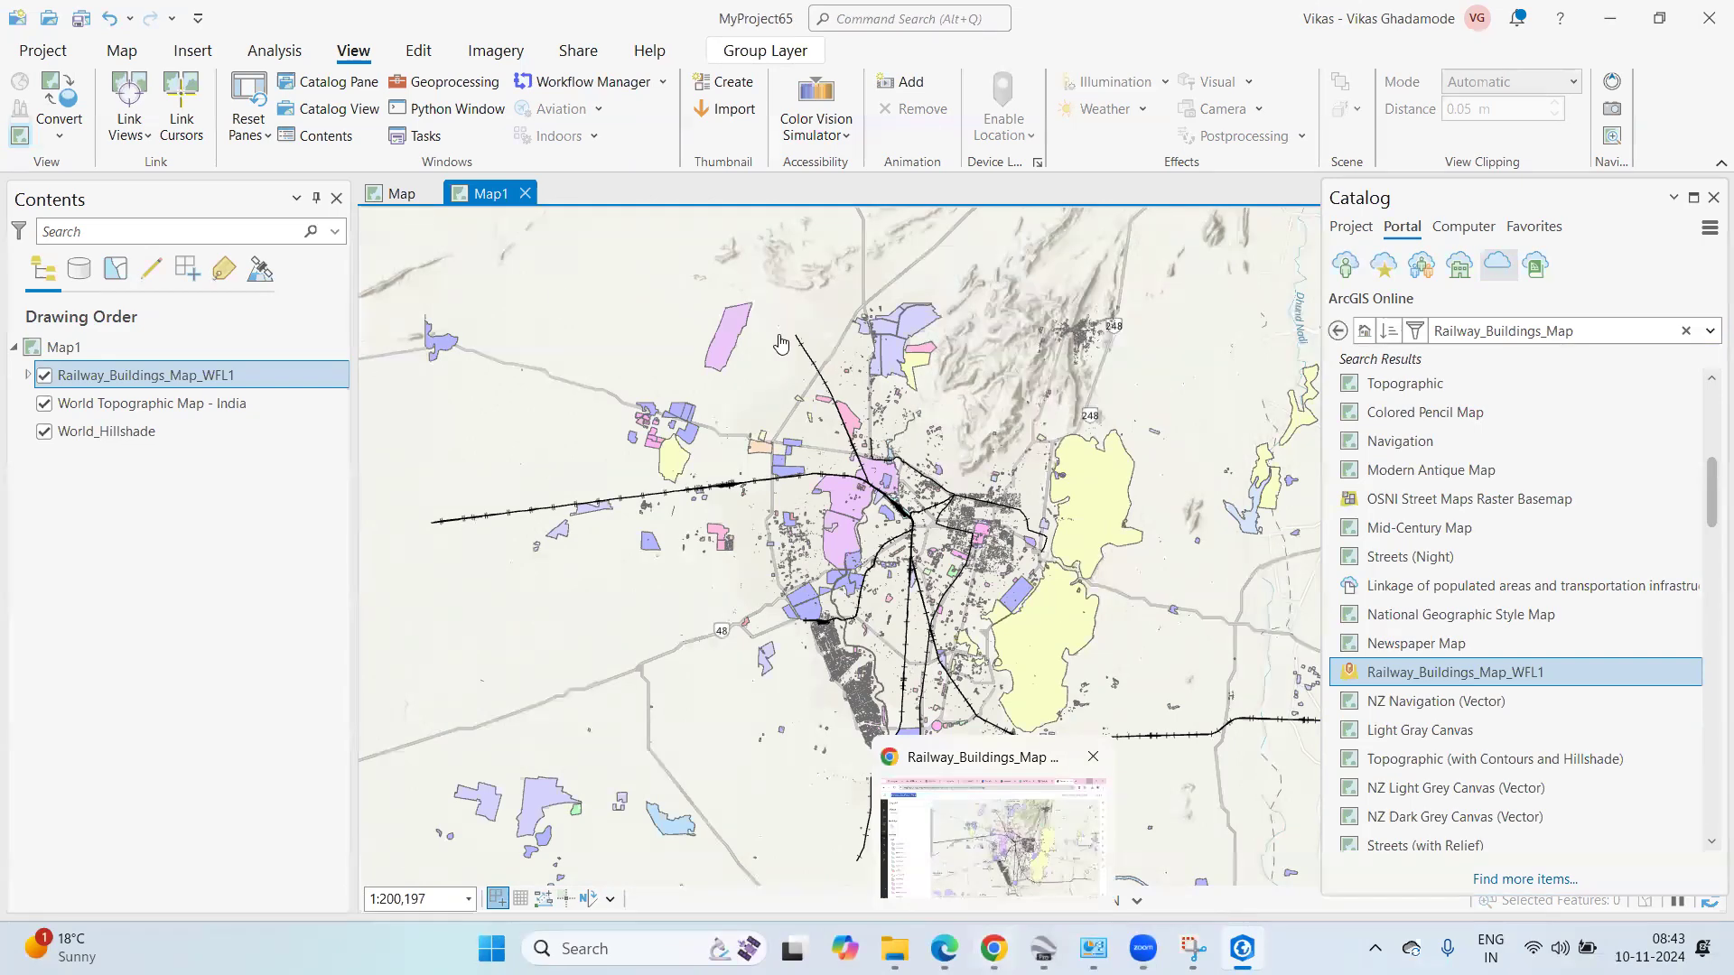
pyautogui.click(972, 782)
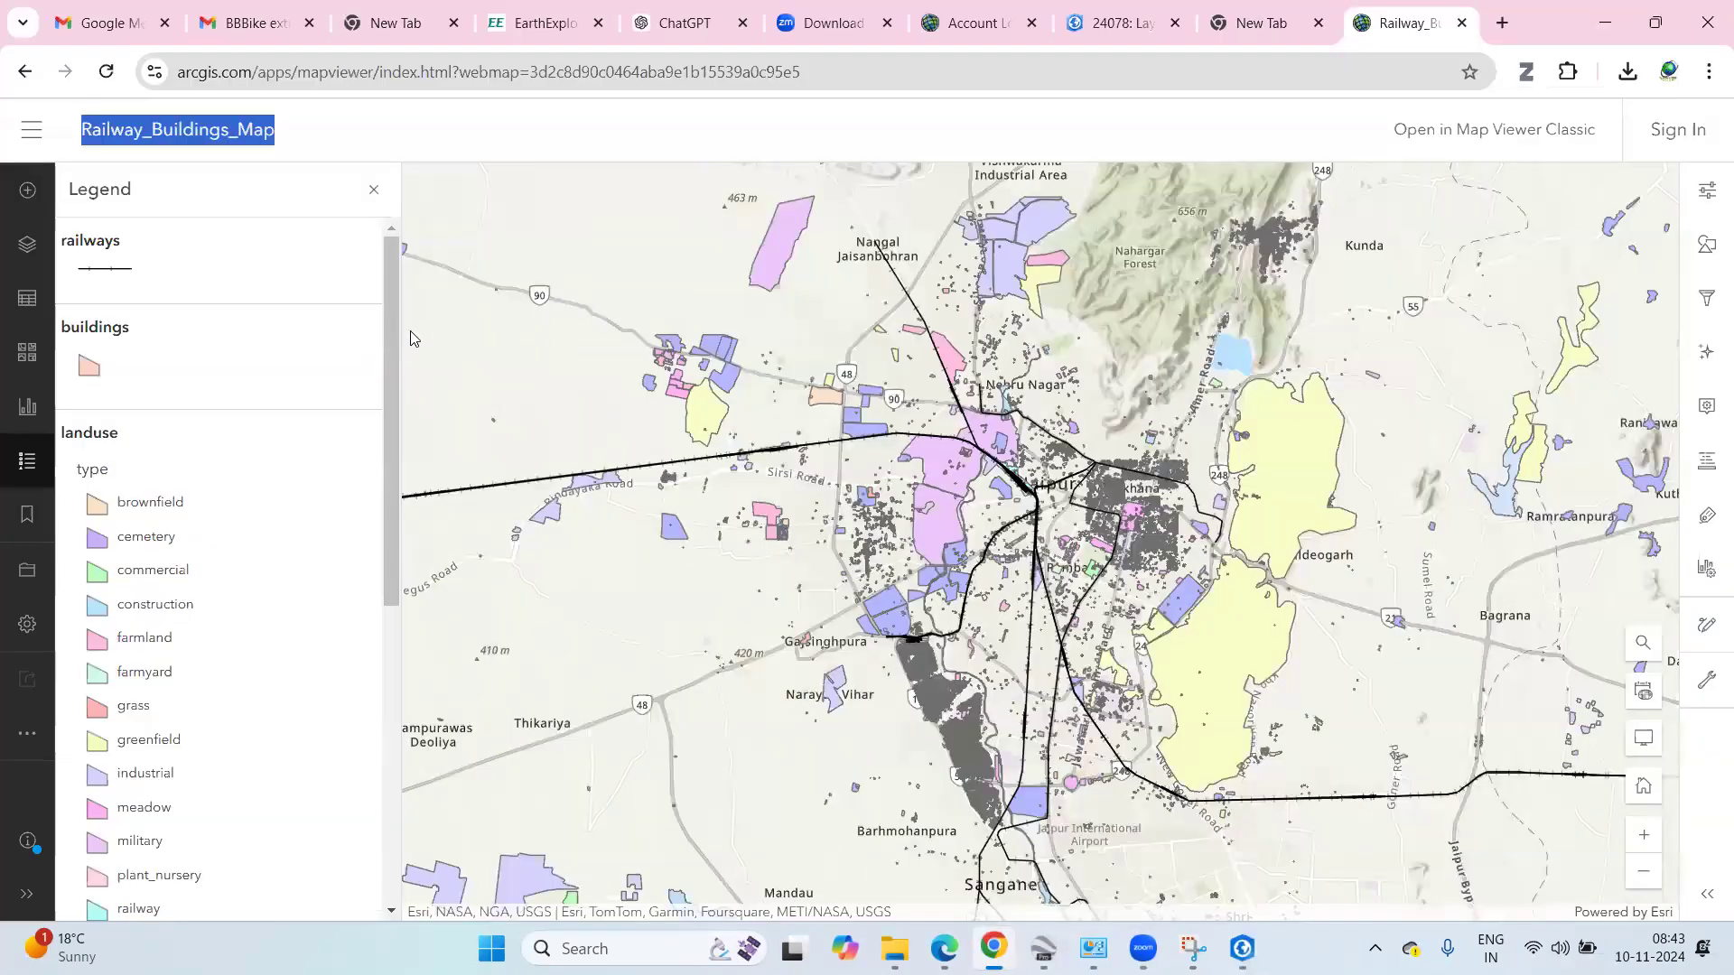
# Zoom the Railway_Buildings_Map out and back in, then briefly display its basemap choices.
pyautogui.scroll(-2, 1140, 467)
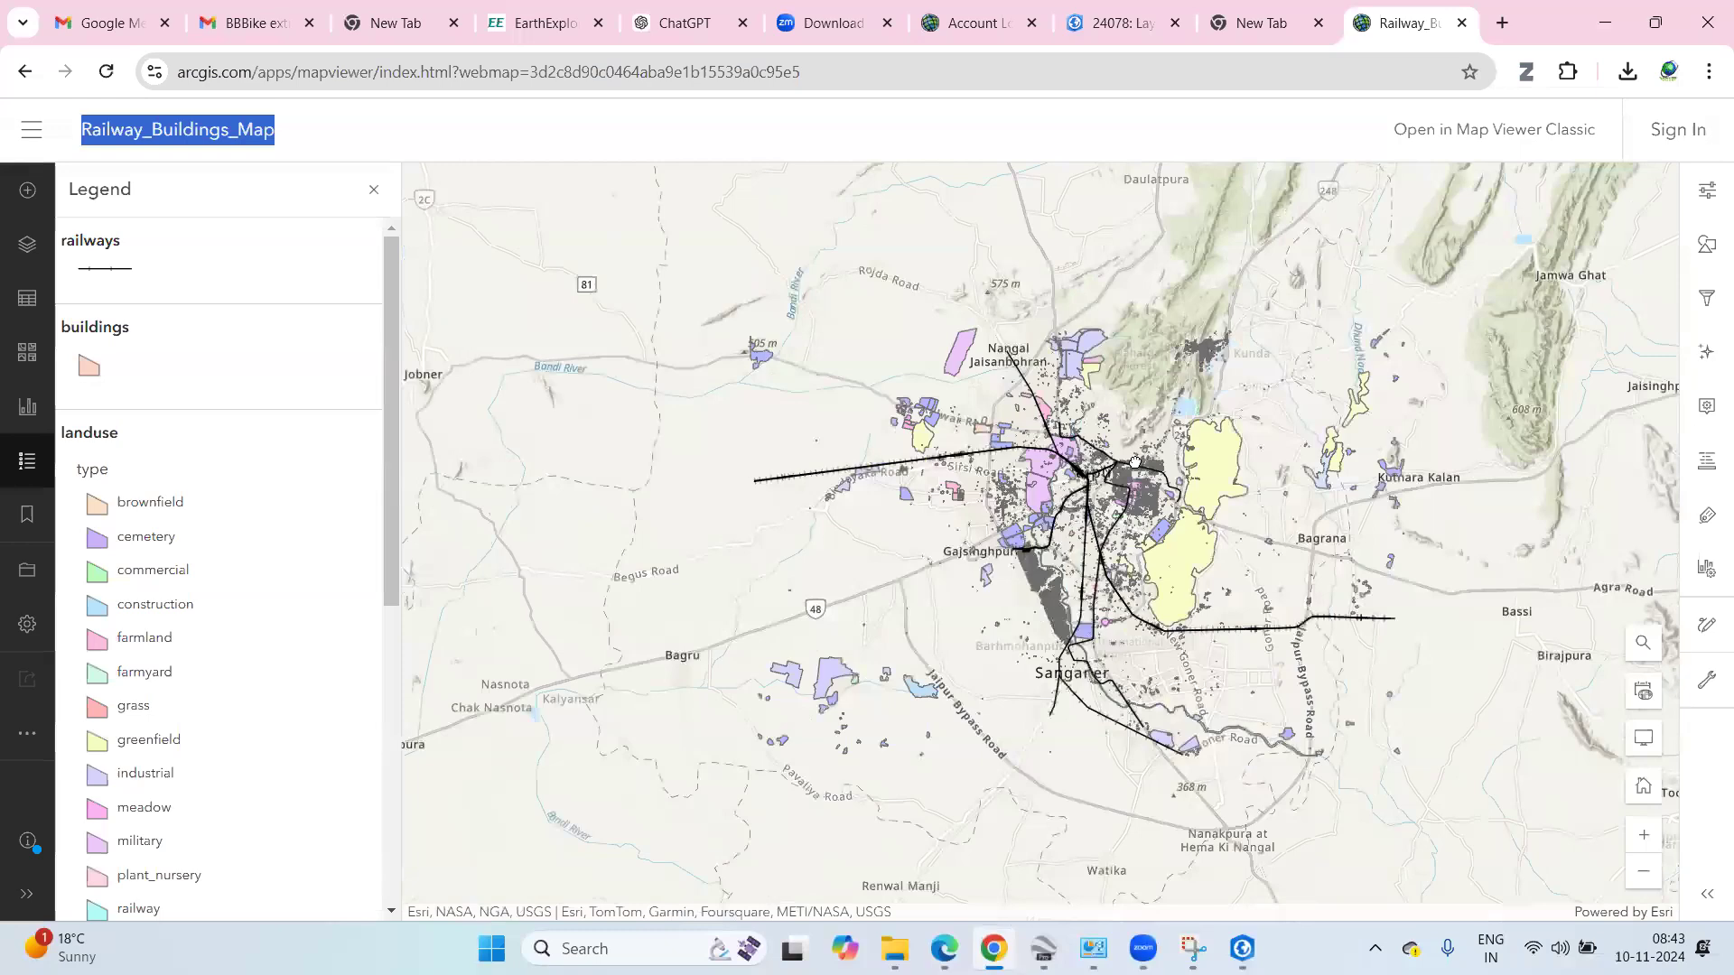
pyautogui.scroll(2, 1135, 462)
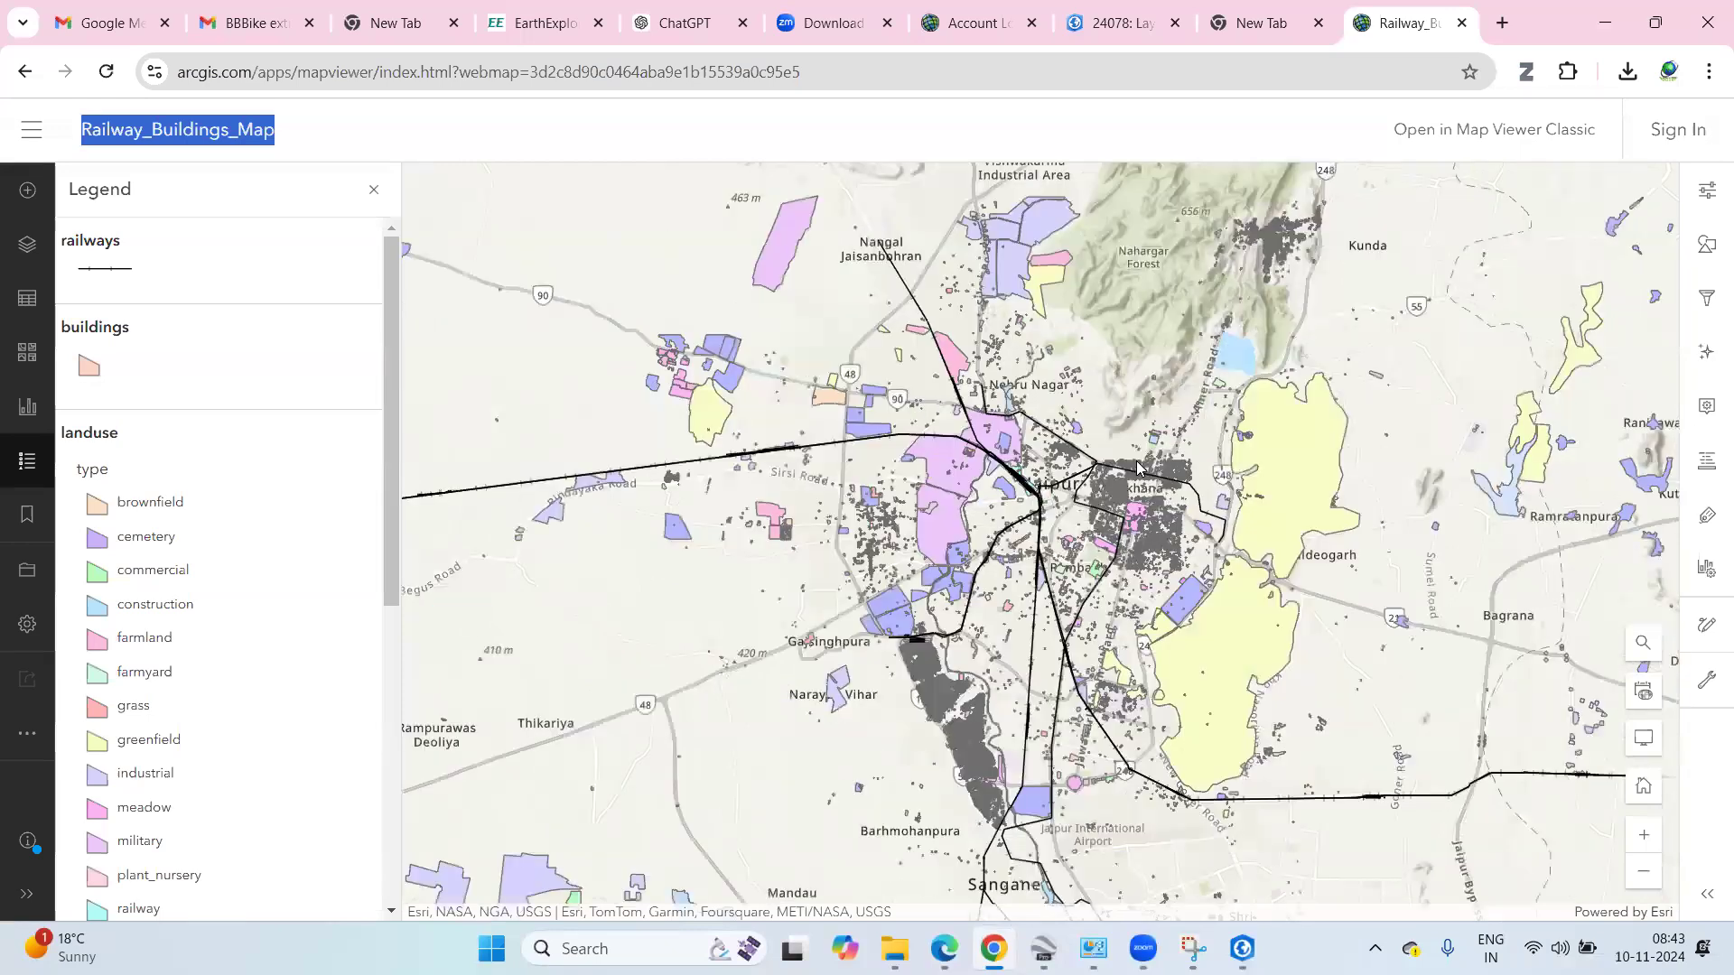
pyautogui.click(22, 355)
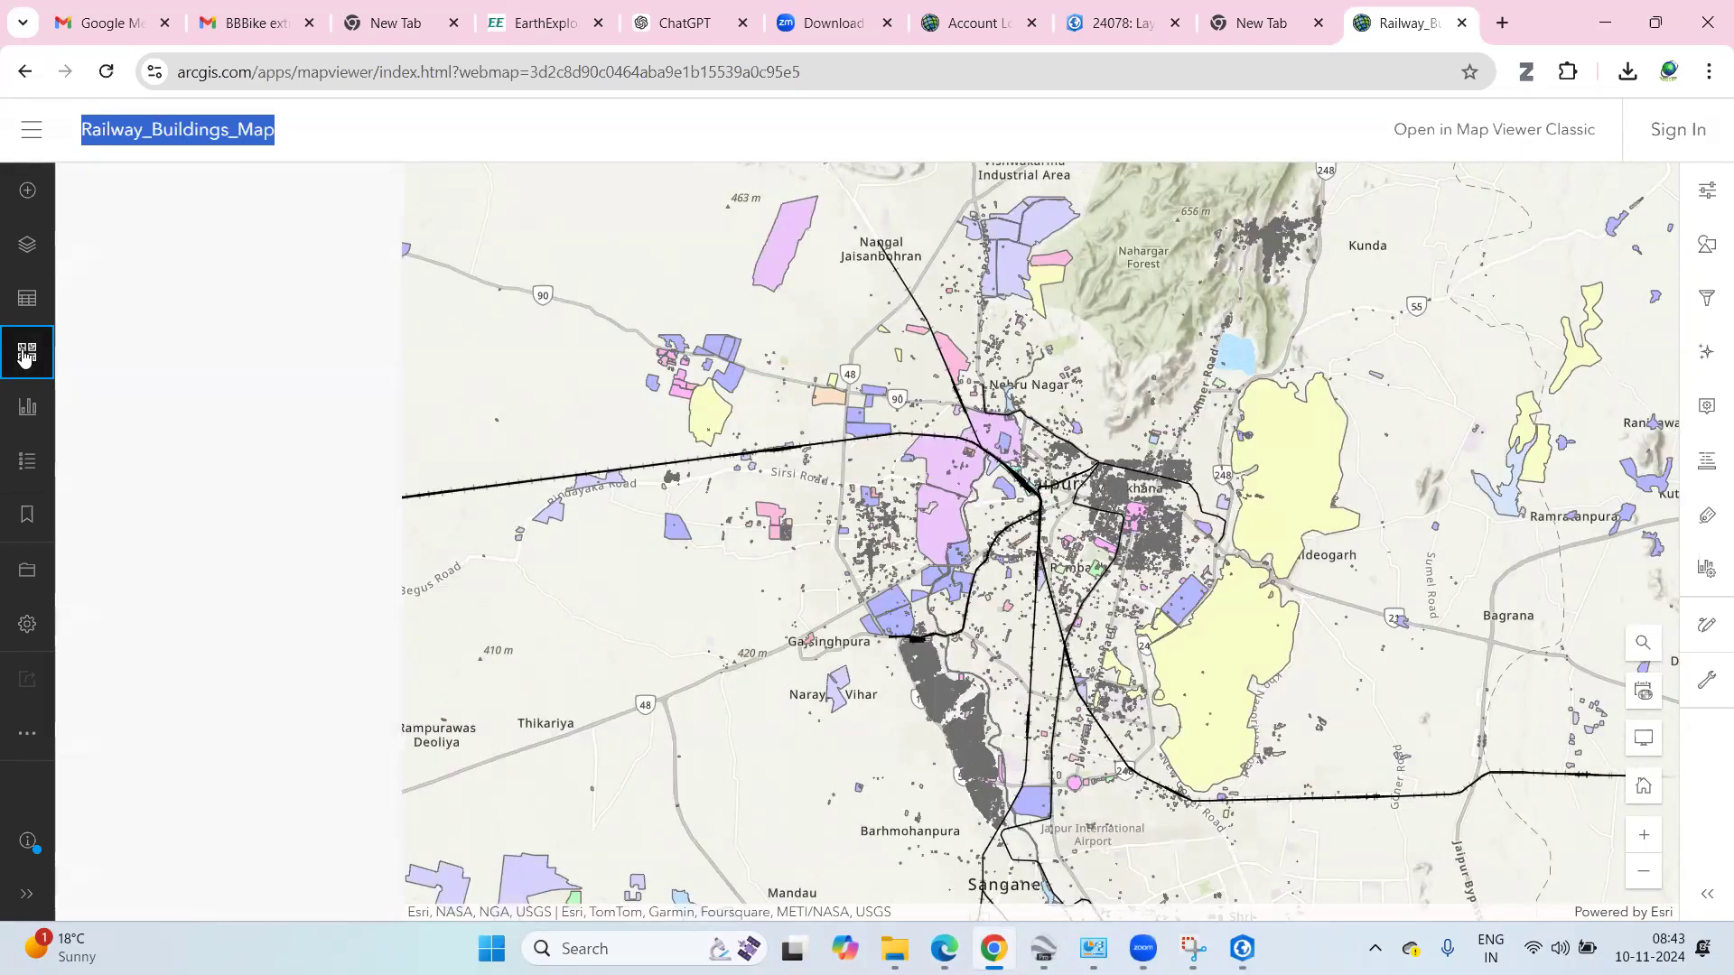
pyautogui.click(26, 357)
# Switch the web map's basemap from World_Hillshade to Imagery.
pyautogui.click(27, 356)
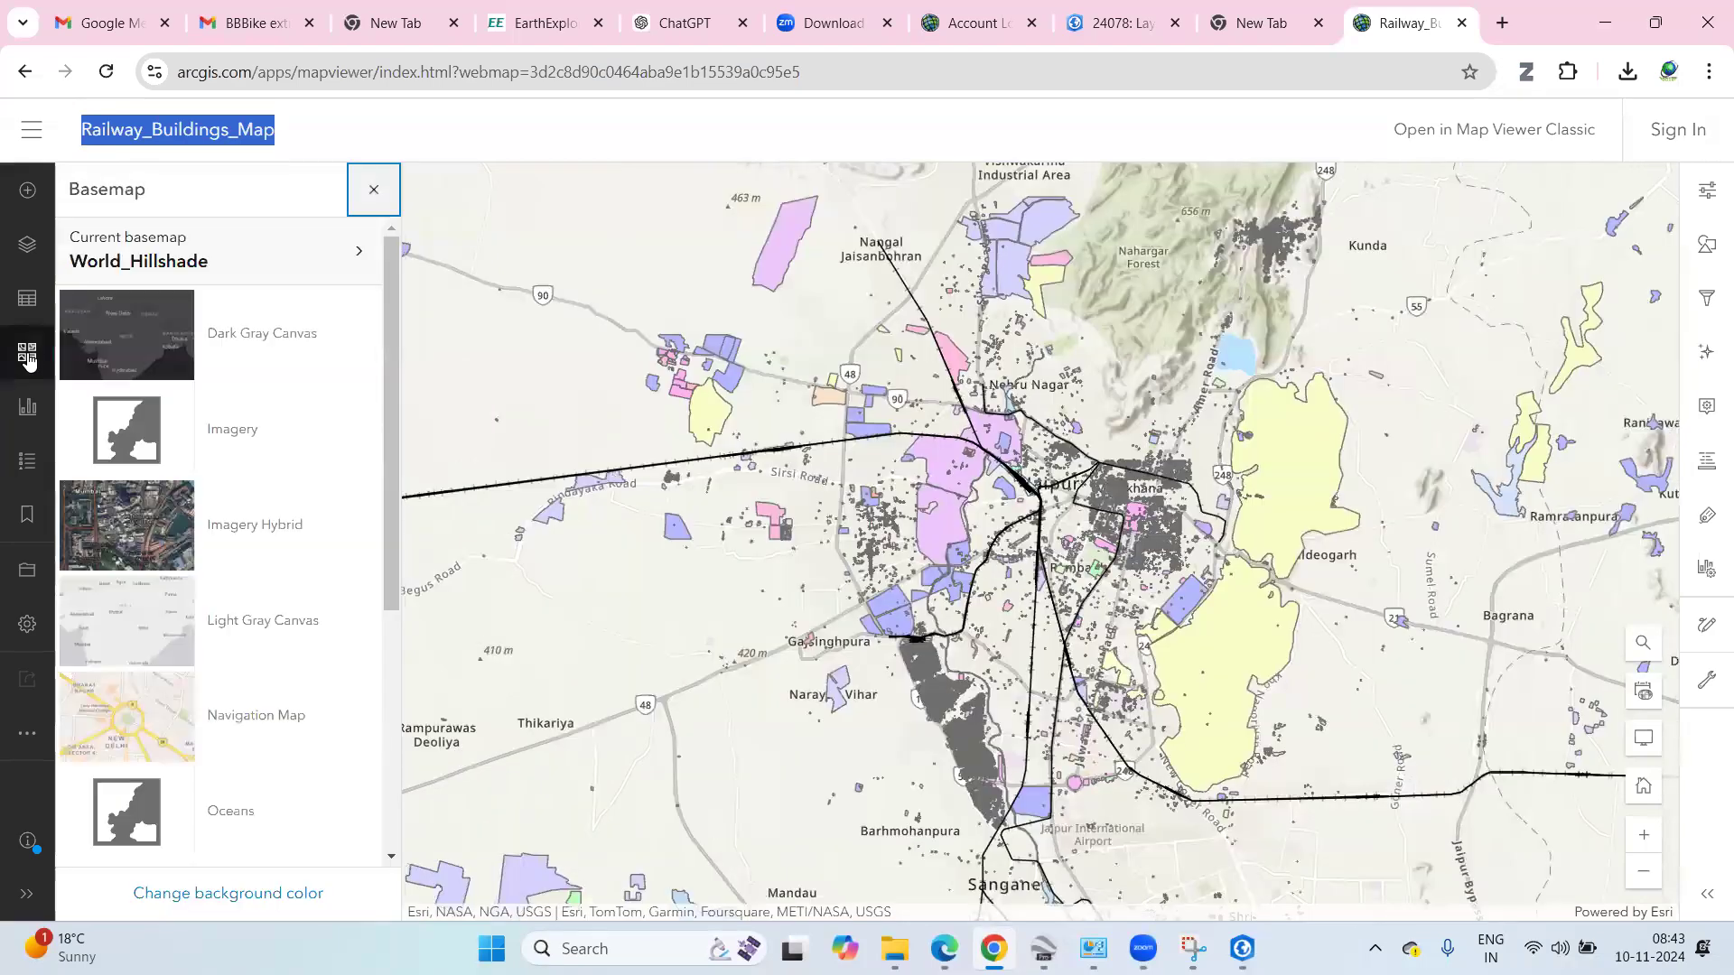
pyautogui.click(210, 462)
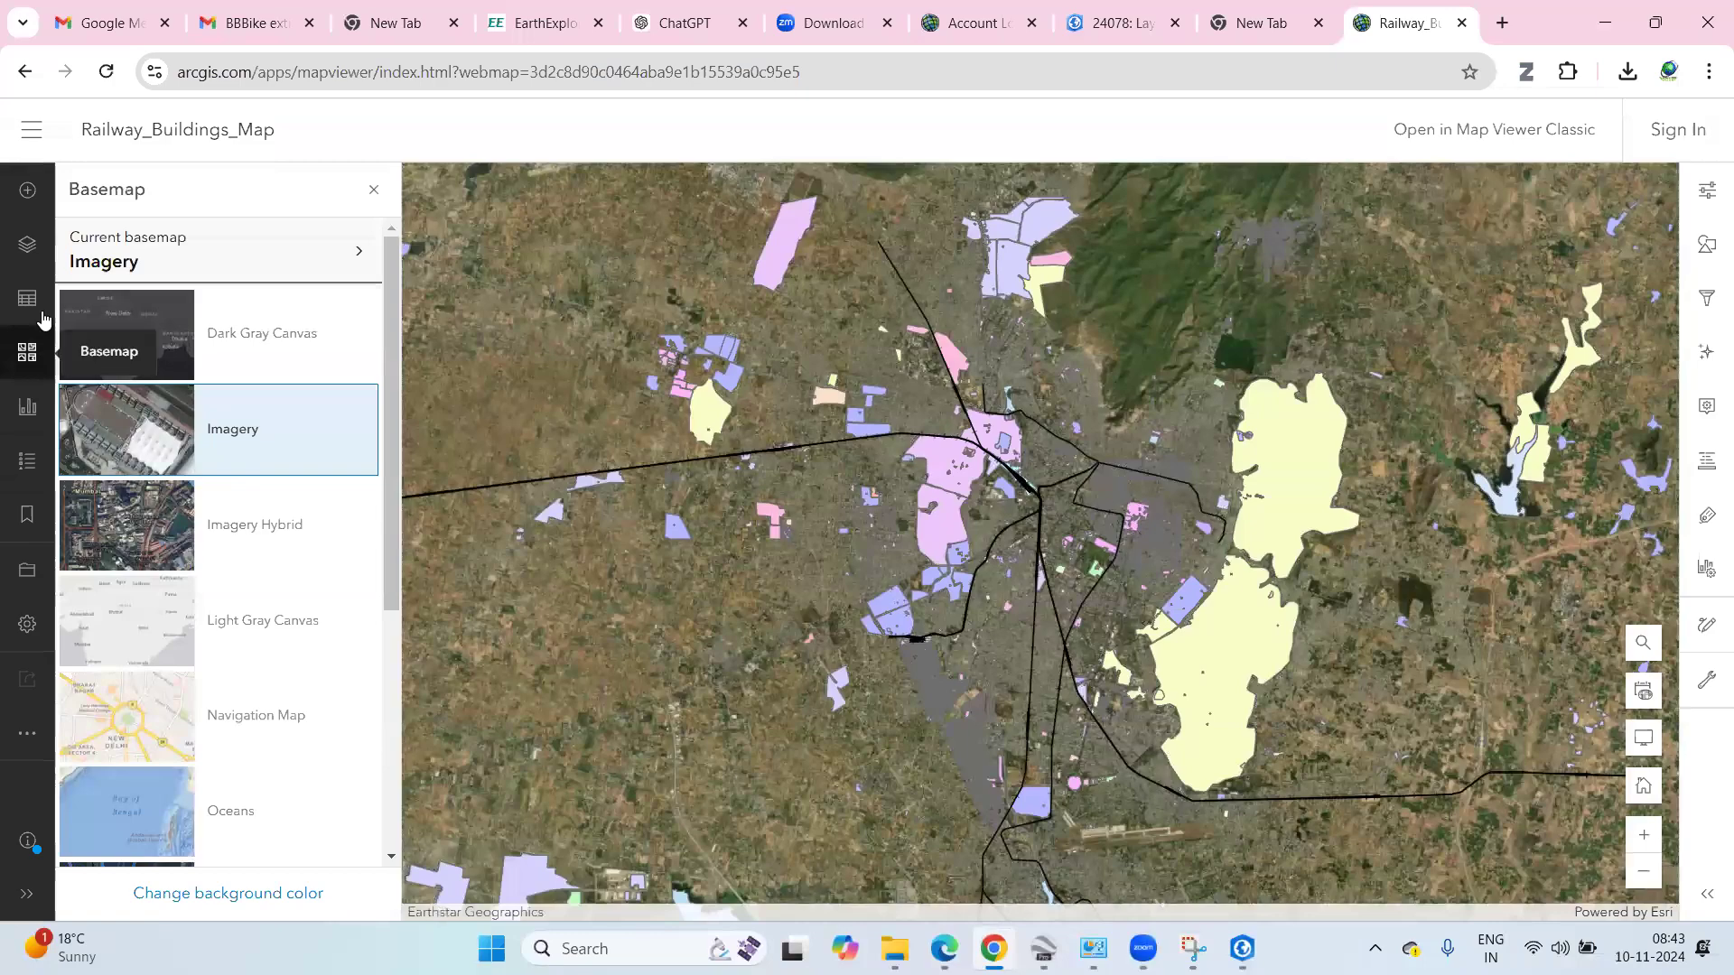
pyautogui.click(29, 250)
# Review the map's layer list, then hide it to widen the map.
pyautogui.click(30, 250)
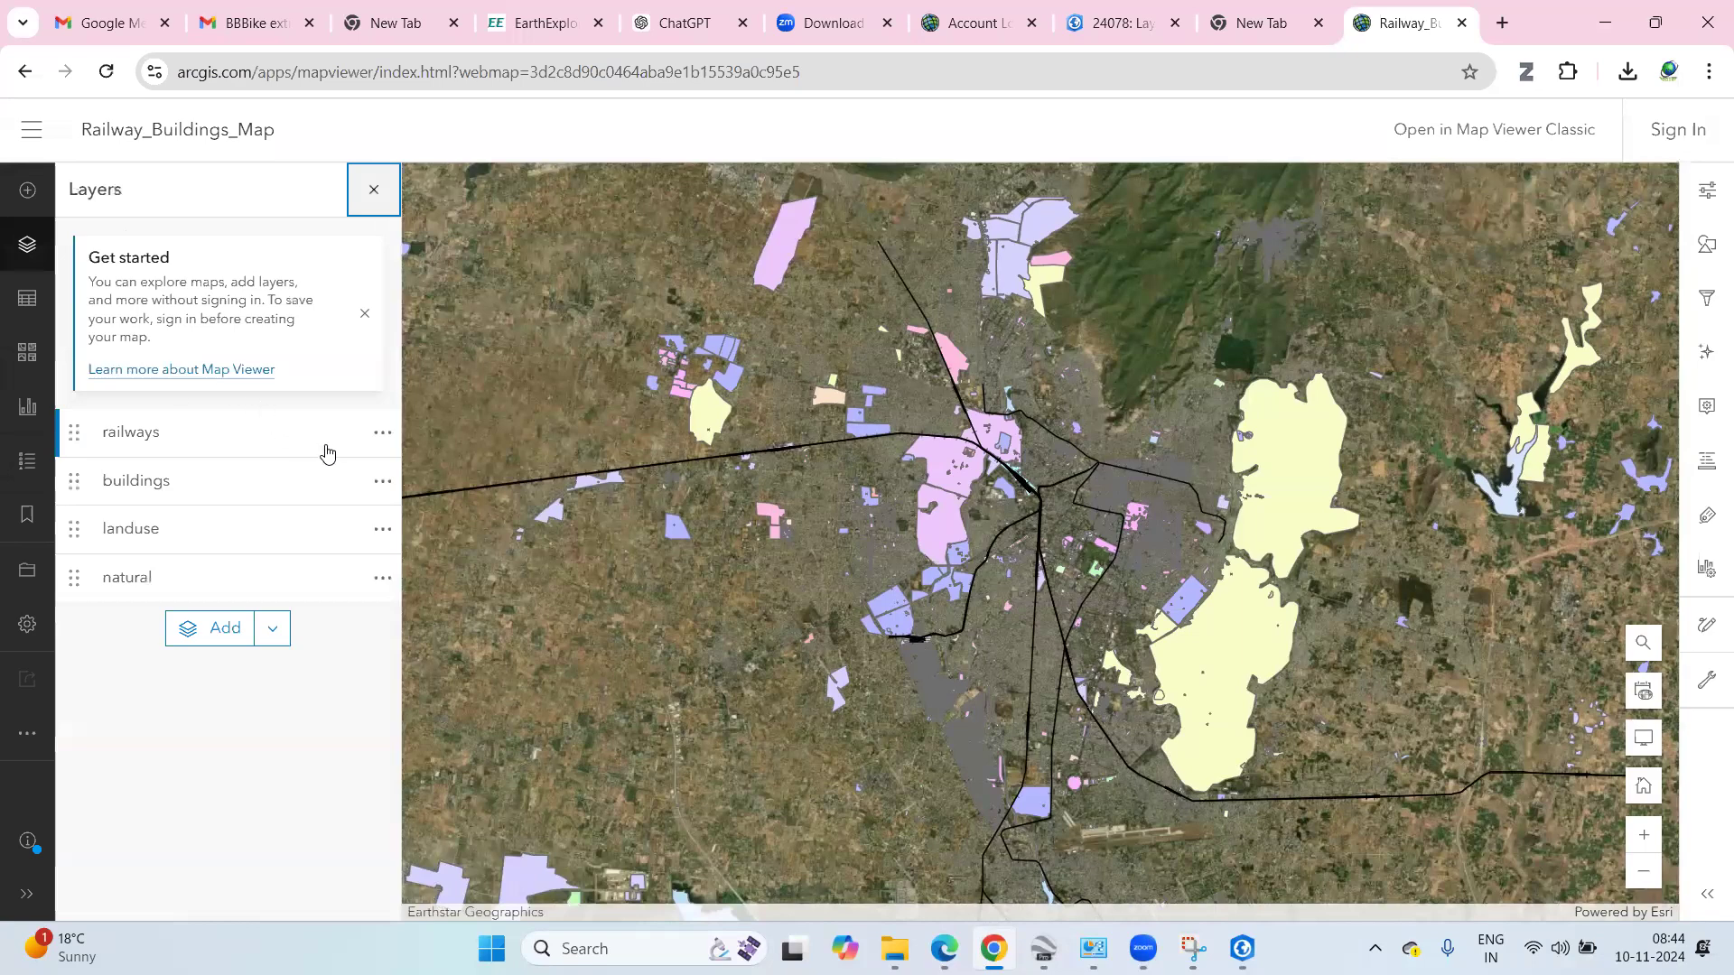
pyautogui.moveTo(165, 443)
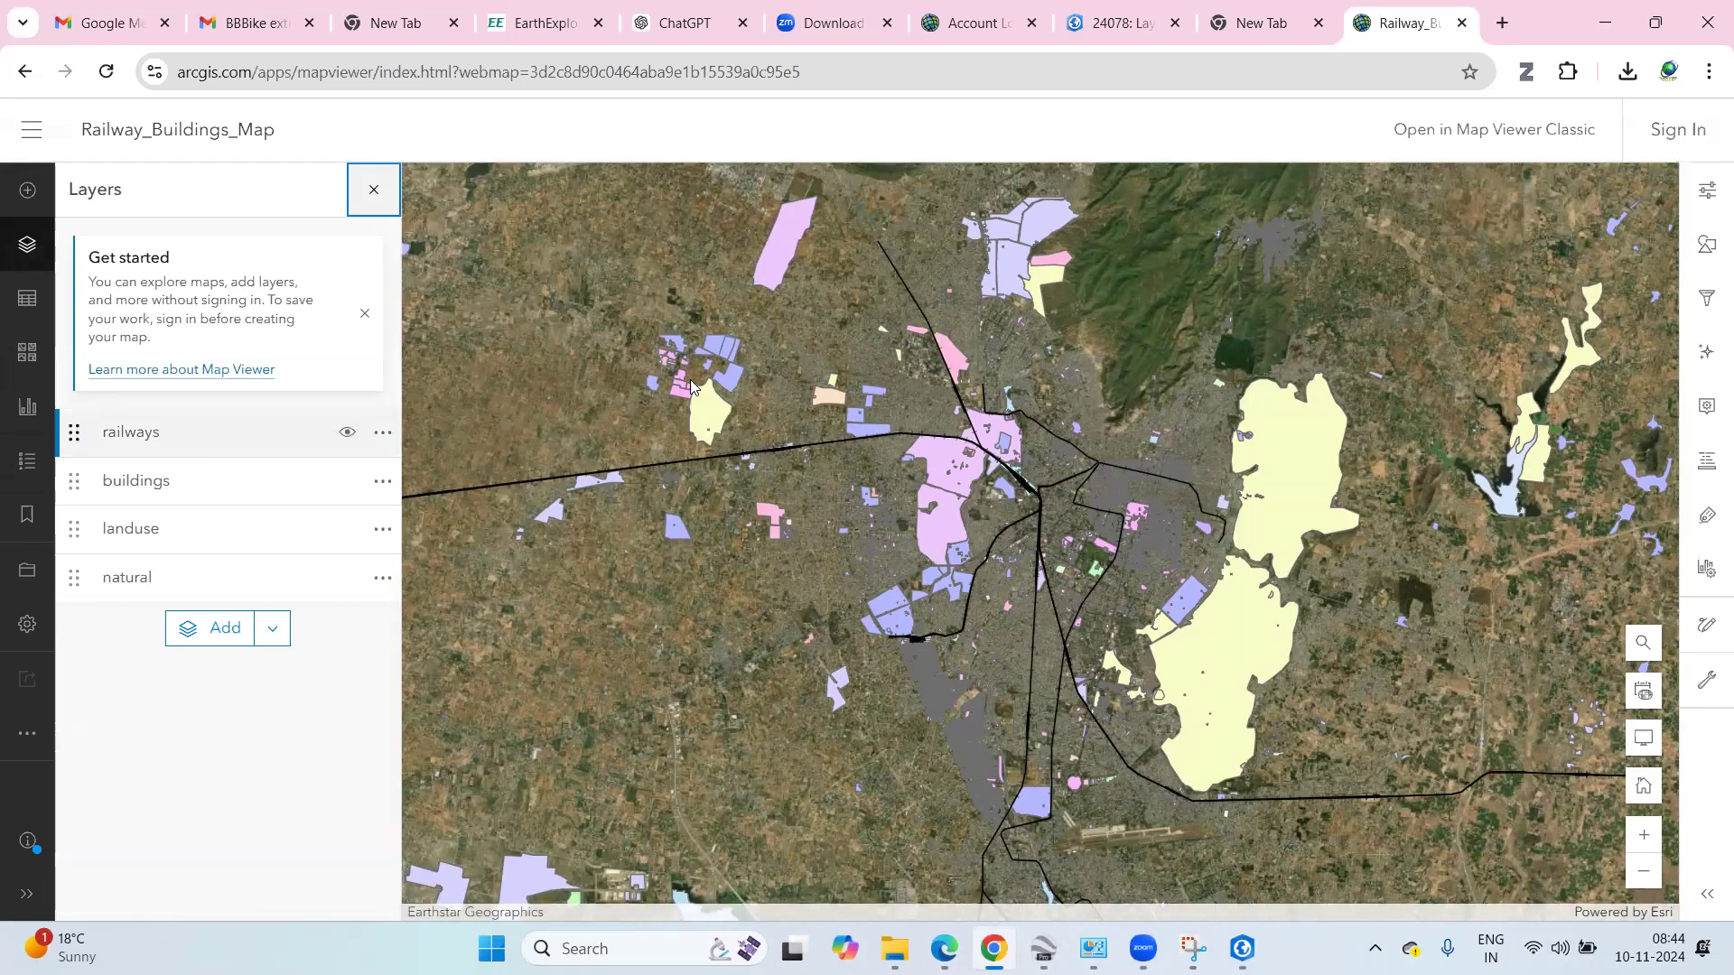
pyautogui.click(373, 188)
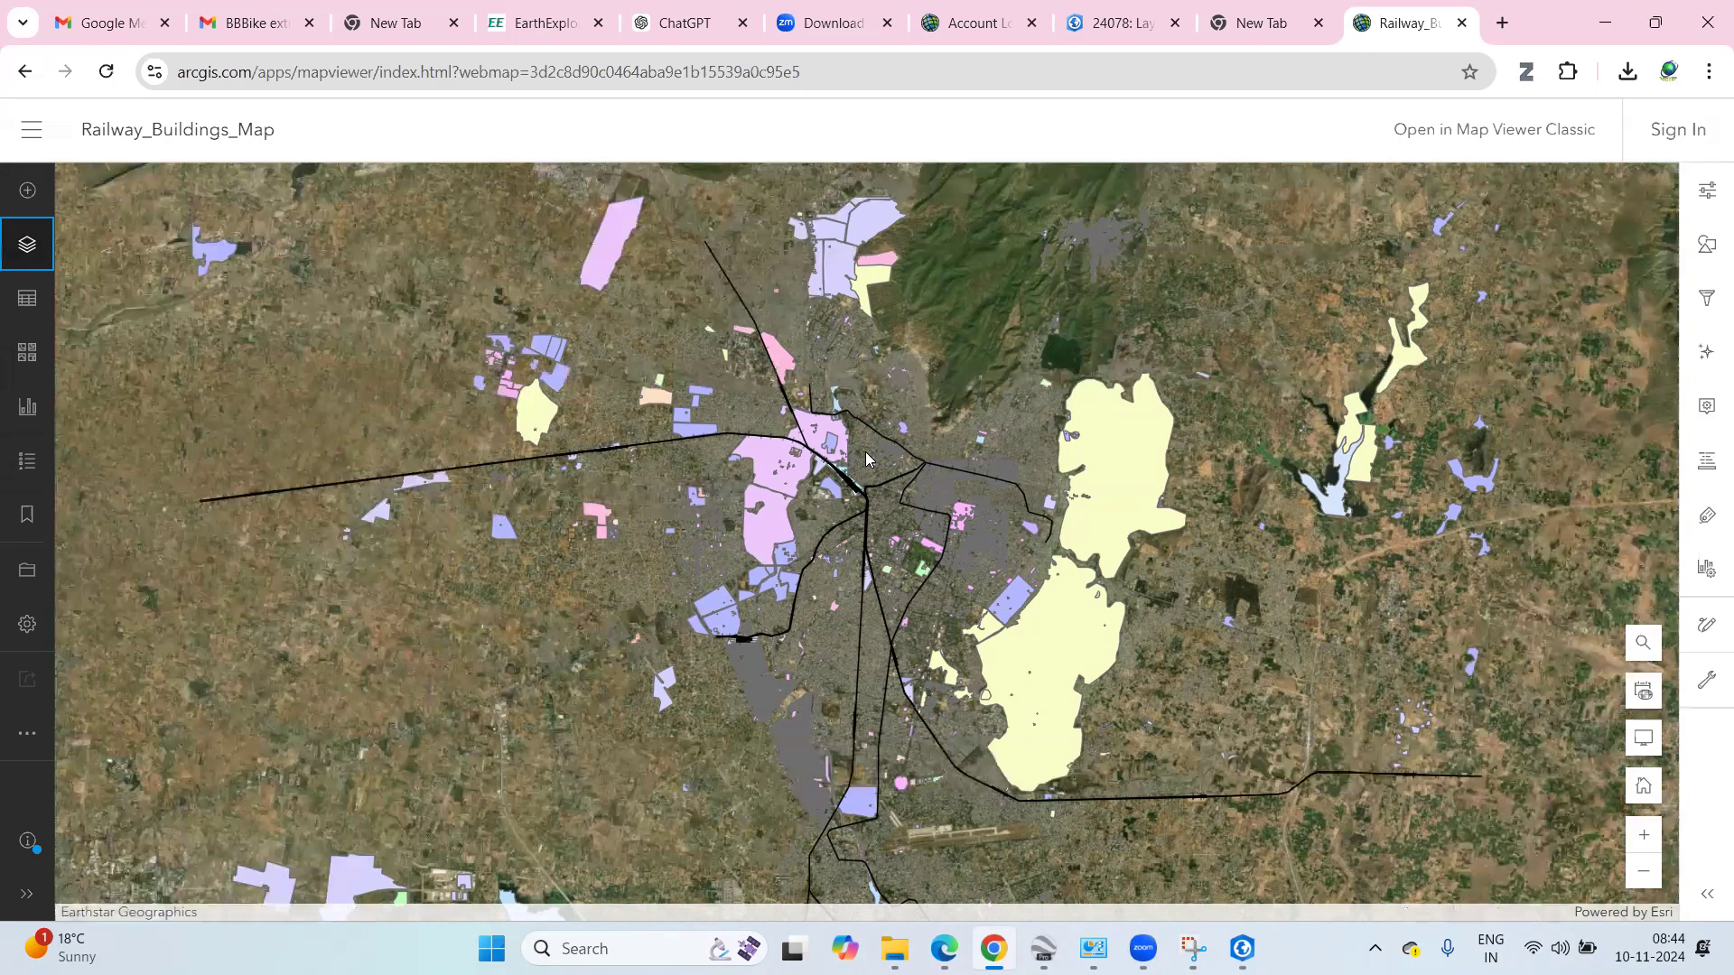